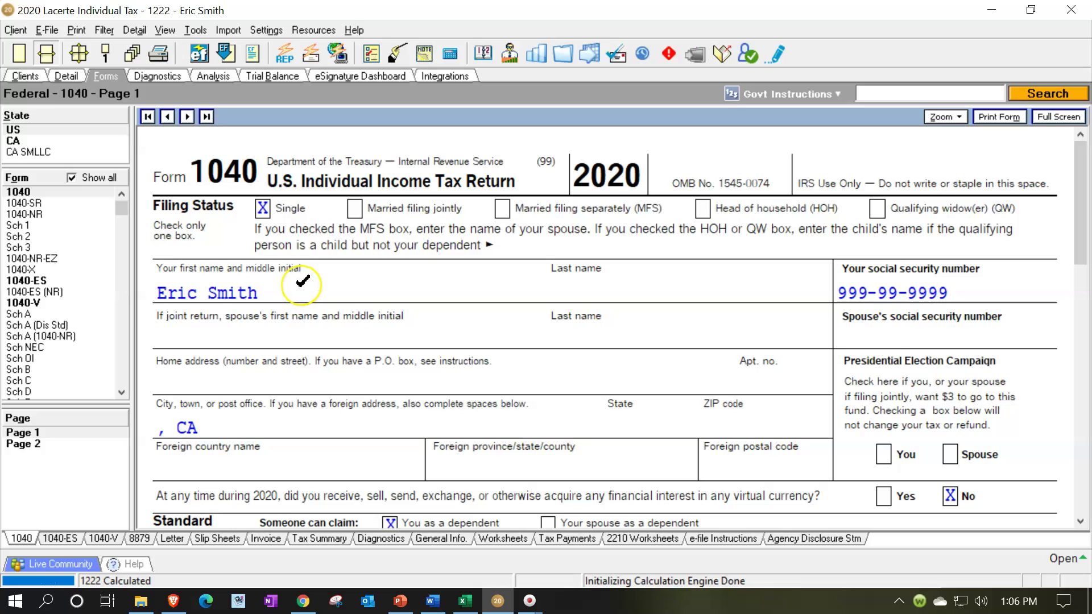
- Examine the income, standard deduction and taxable income lines on page 1 of Form 1040
scroll(302, 283, "down", 10)
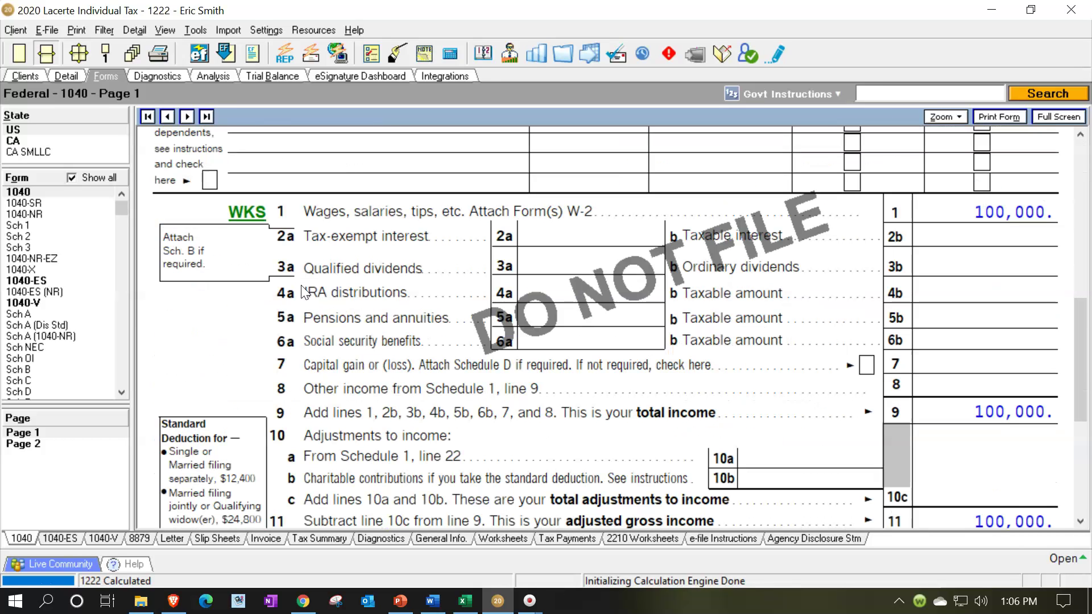
scroll(541, 401, "down", 3)
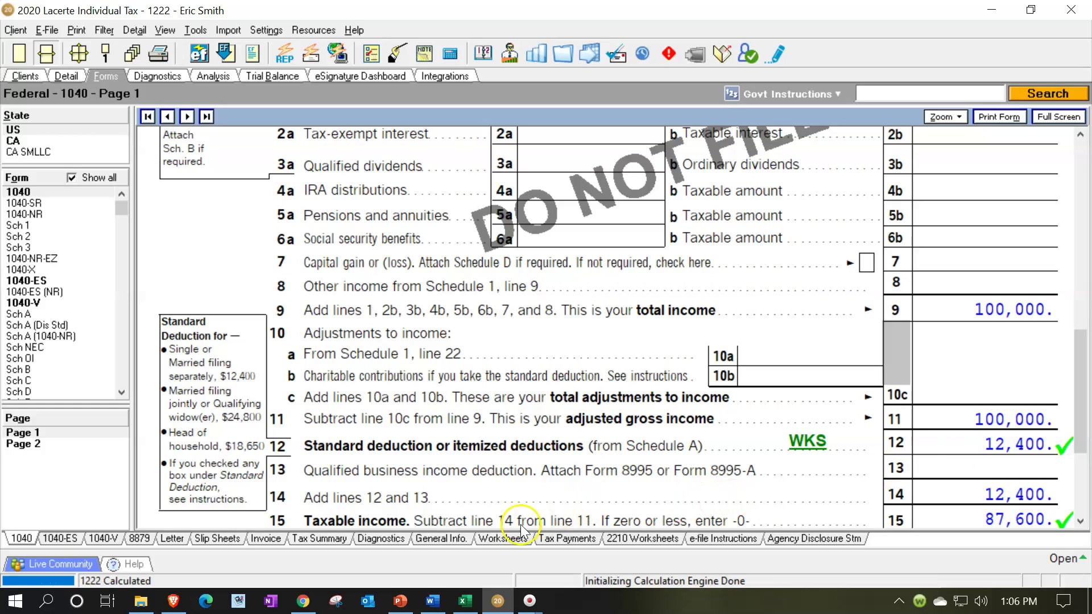
- Switch to the Excel tax worksheet and check the formulas for income, standard deduction and taxable income on the Tax Formula sheet
left_click(402, 601)
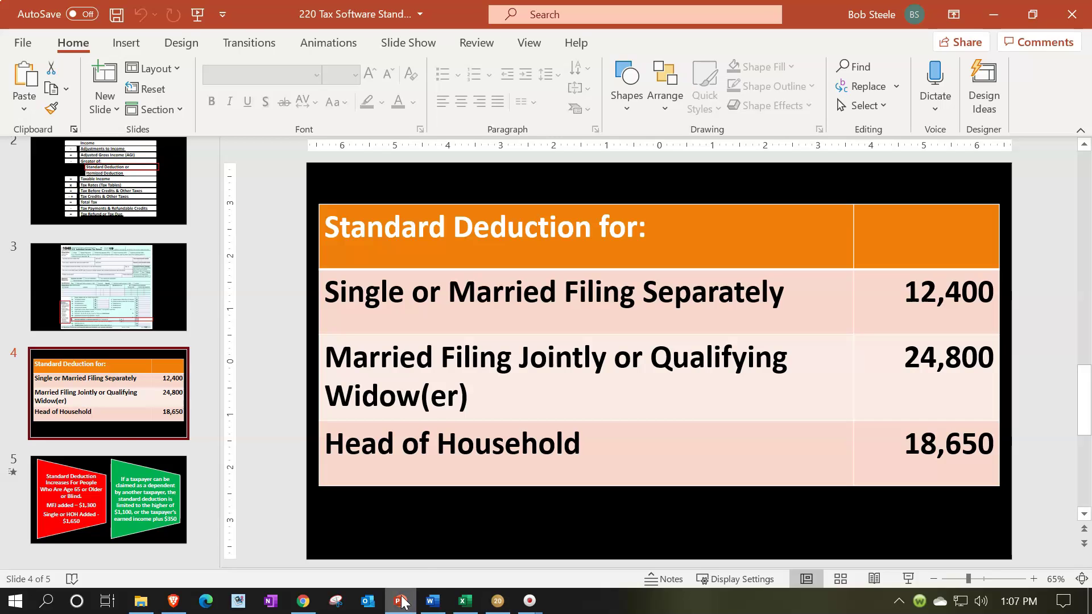
left_click(465, 601)
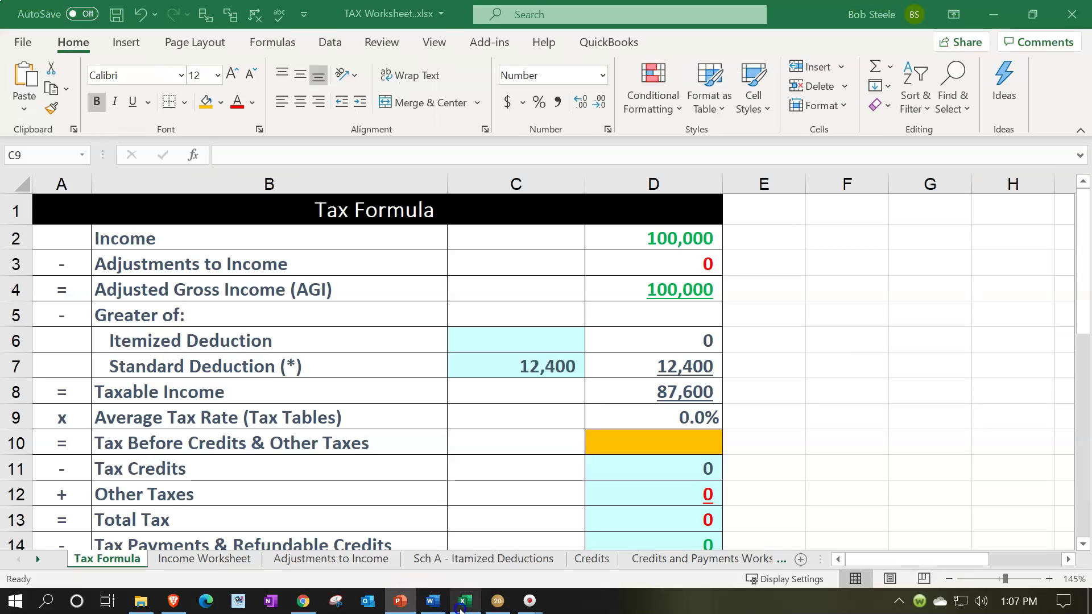
left_click(503, 466)
left_click(645, 243)
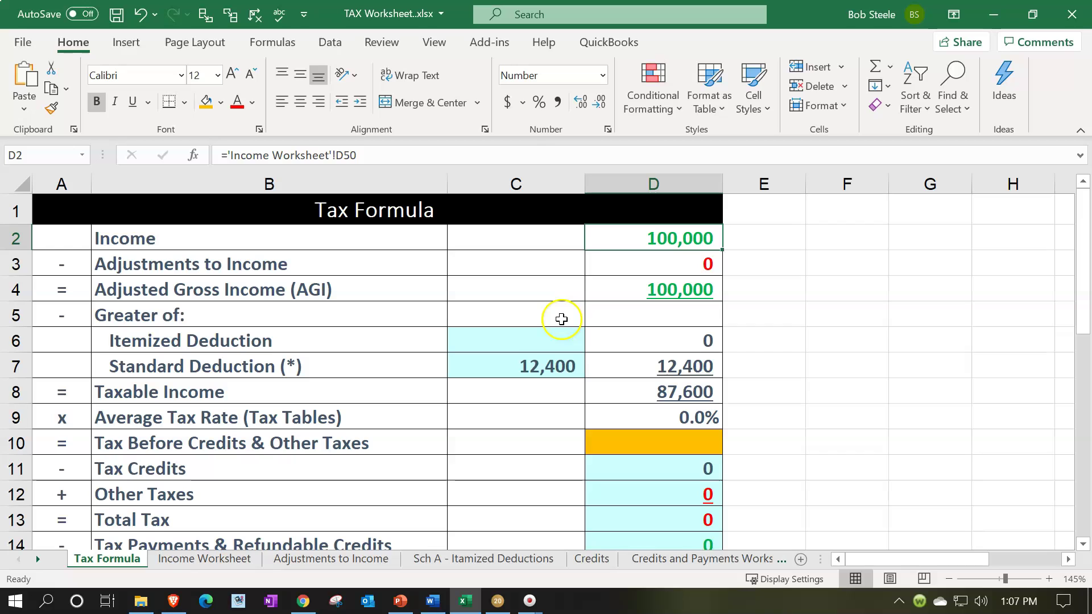
left_click(528, 363)
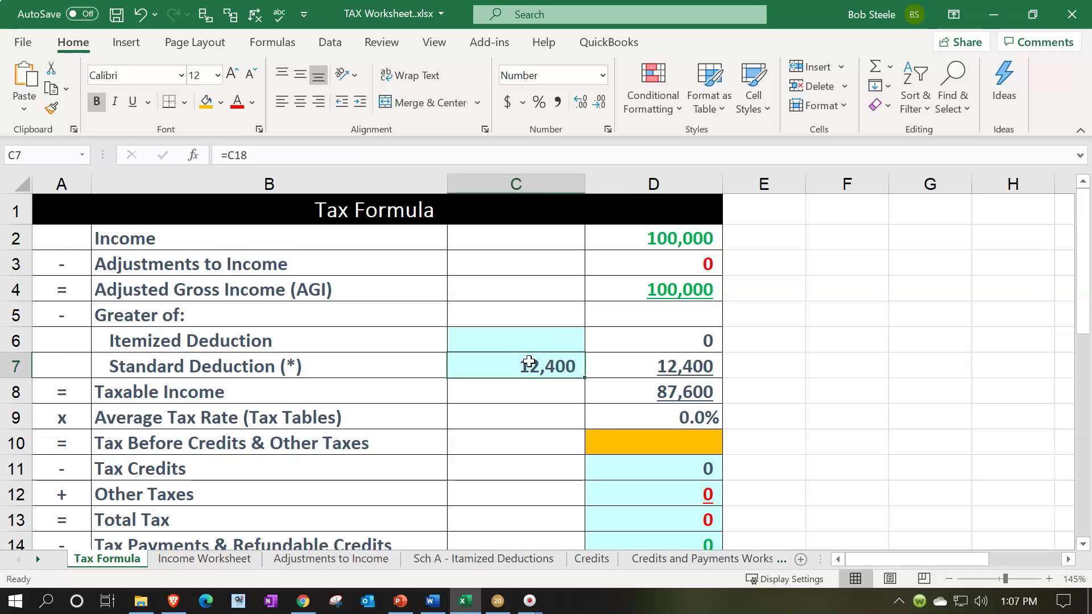
scroll(529, 362, "down", 4)
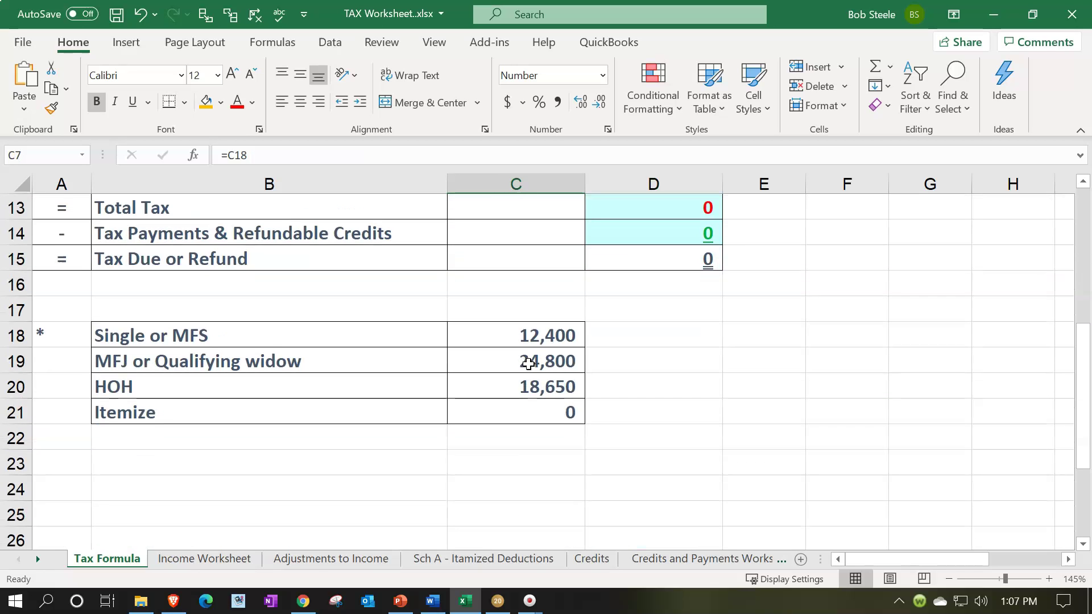
scroll(529, 364, "up", 4)
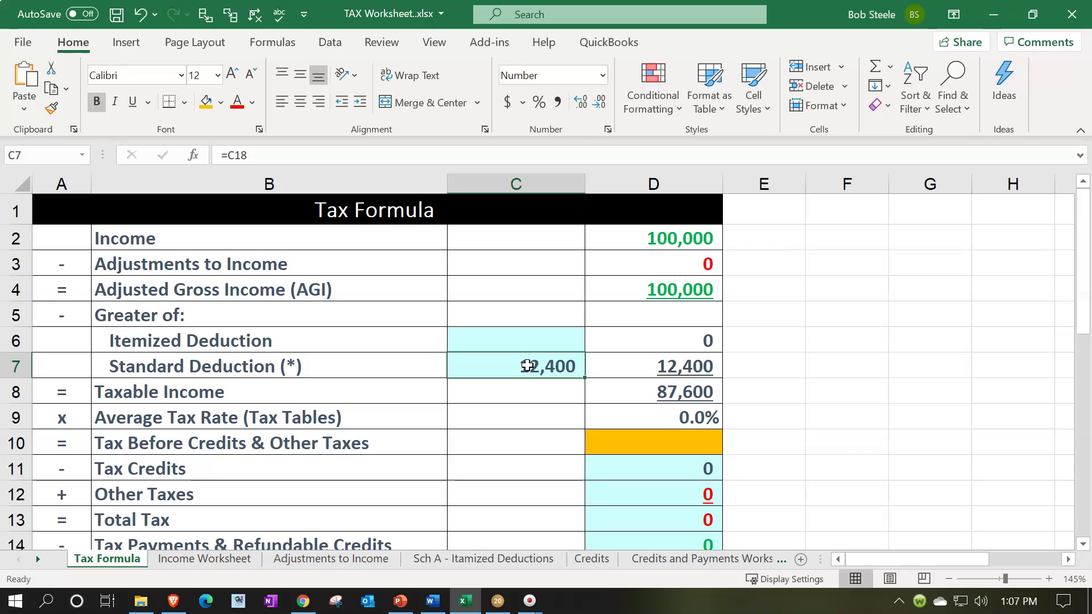
left_click(663, 391)
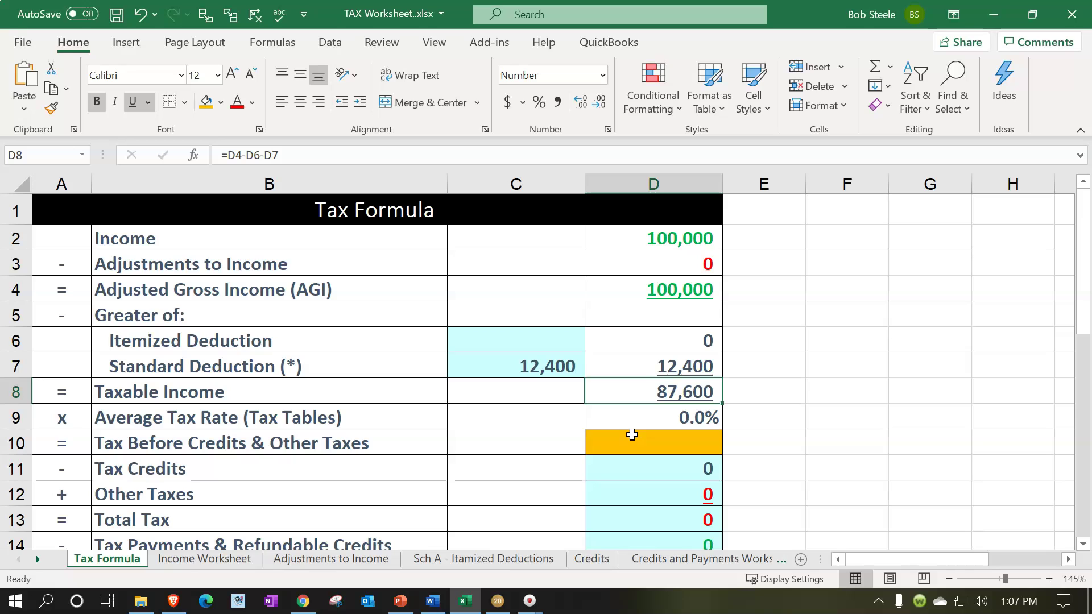
- Switch back to Lacerte and check the line 16 tax on Form 1040 page 2 and the filing status on page 1
left_click(497, 601)
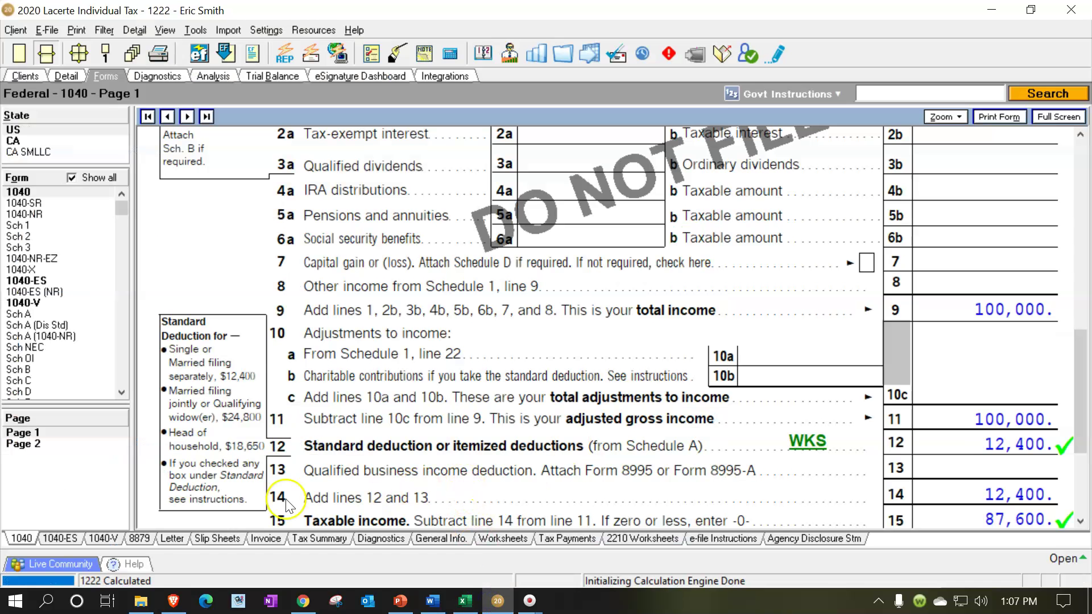
left_click(45, 443)
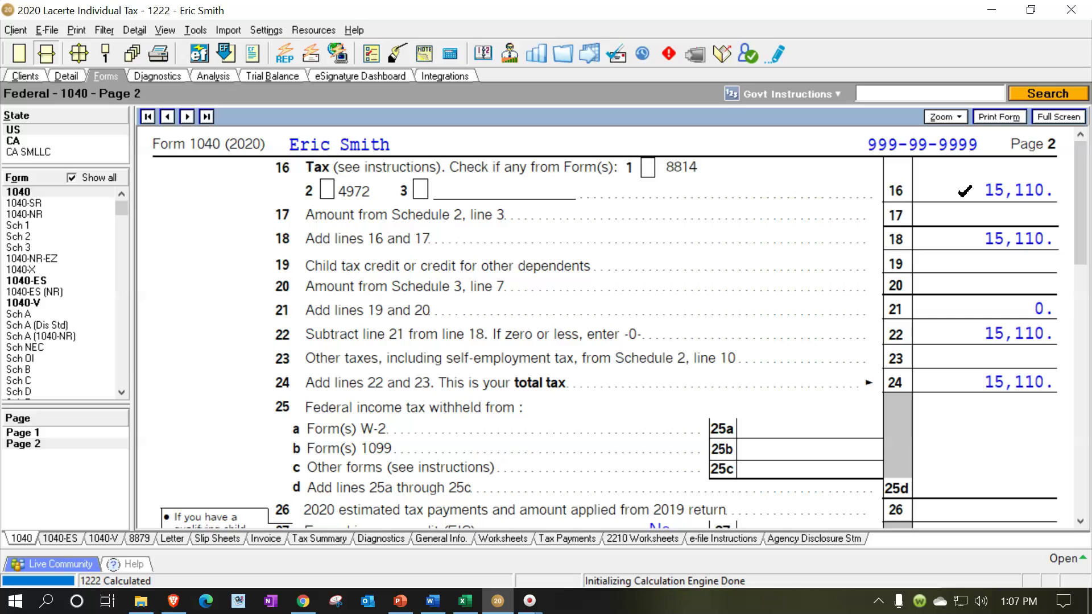
left_click(29, 431)
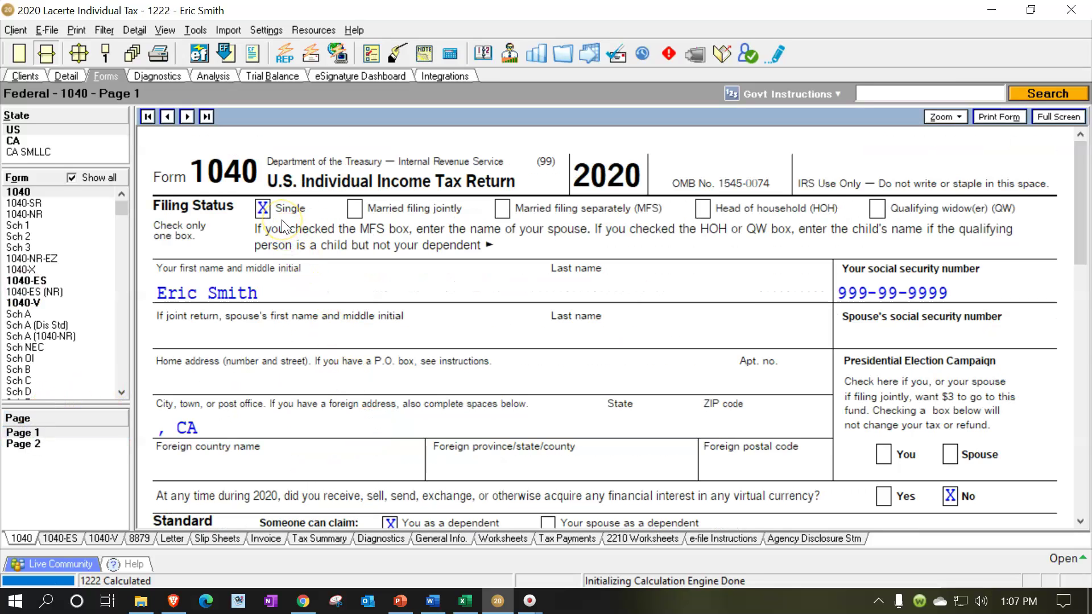
left_click(300, 221)
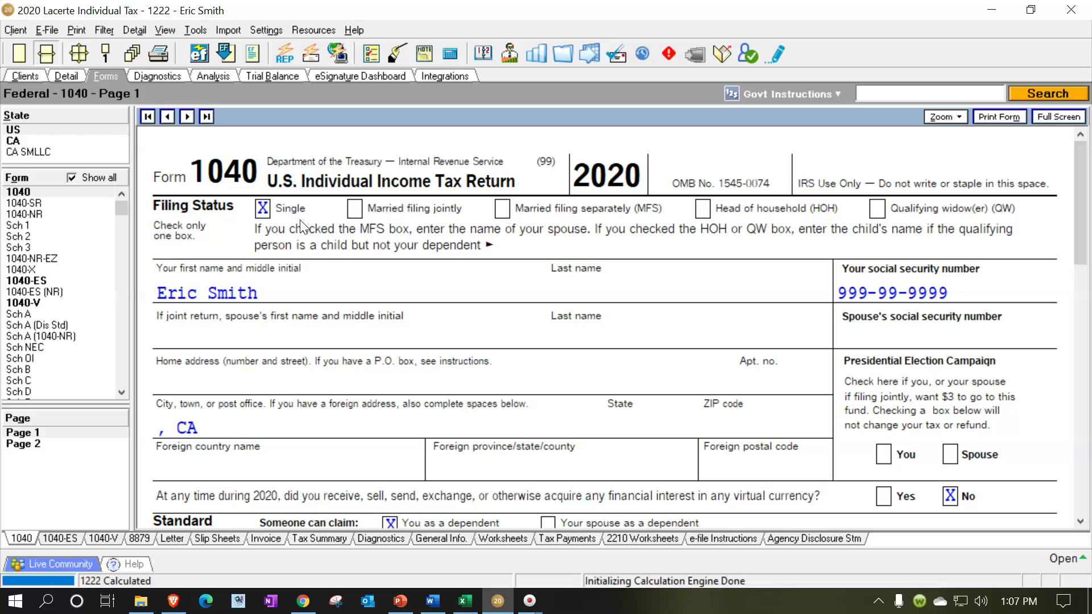
left_click(356, 307)
- Set the filing status to Married filing jointly in the client information input
left_click(66, 75)
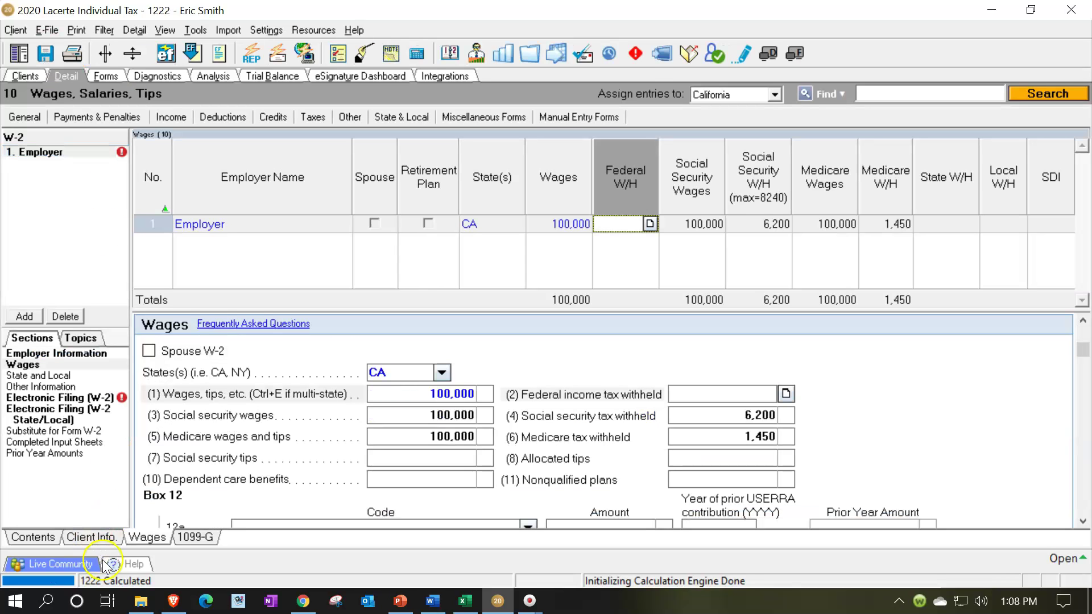
left_click(70, 358)
left_click(106, 537)
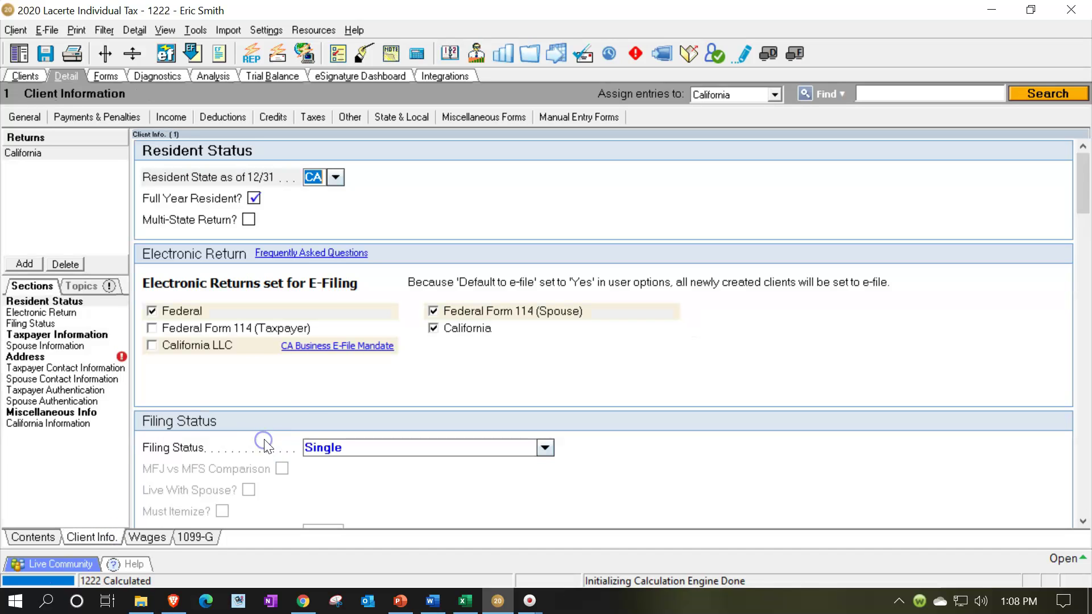
left_click(545, 447)
left_click(410, 478)
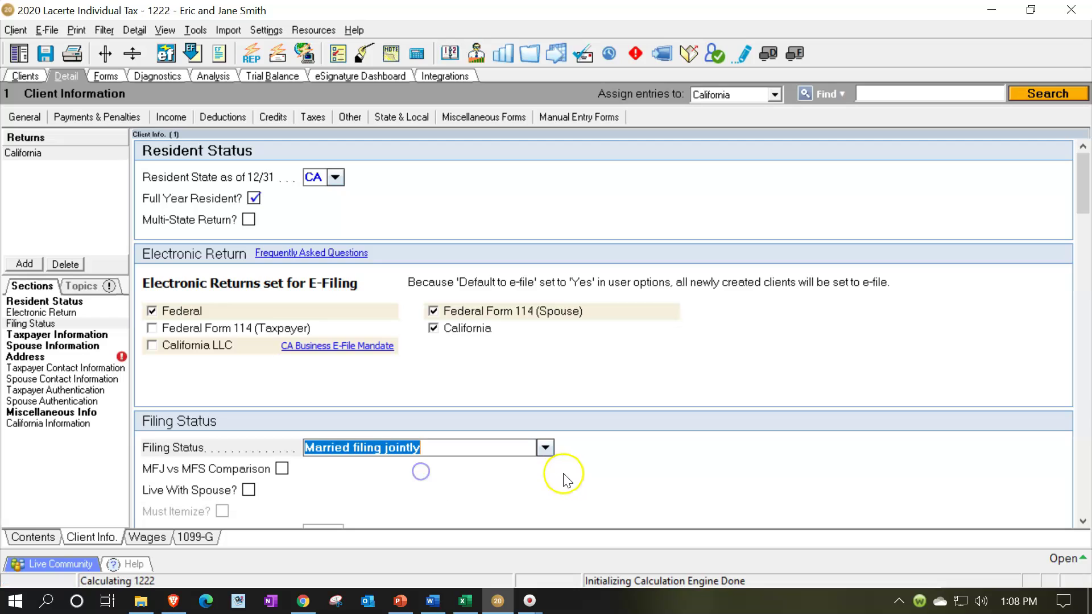
left_click(597, 477)
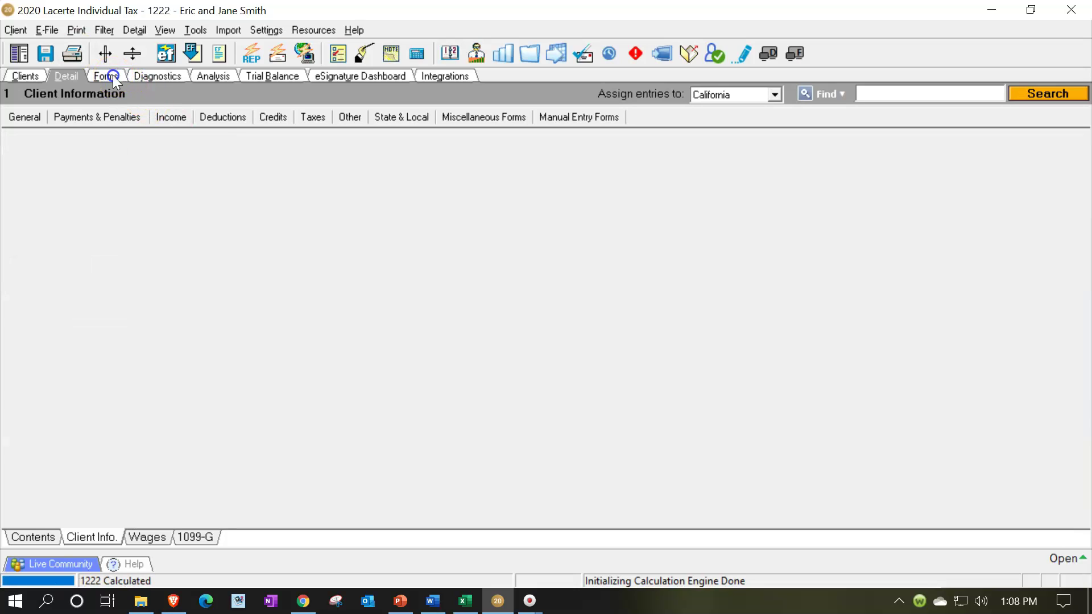
- Review the recalculated Form 1040 page 1, checking total income, the standard deduction on line 12 and taxable income on line 15
left_click(568, 336)
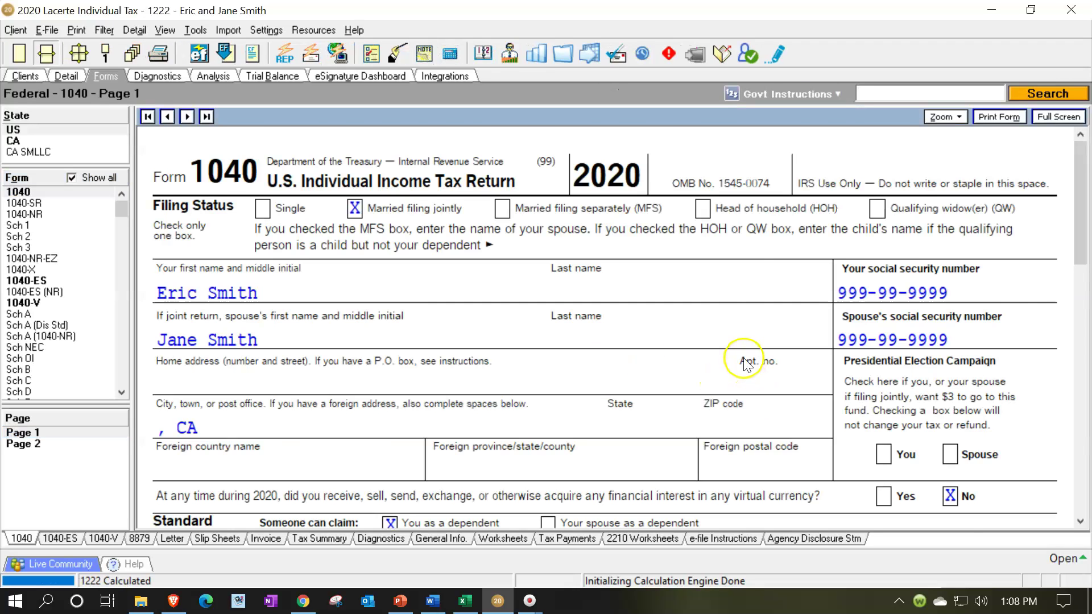
scroll(747, 365, "down", 2)
scroll(748, 365, "down", 12)
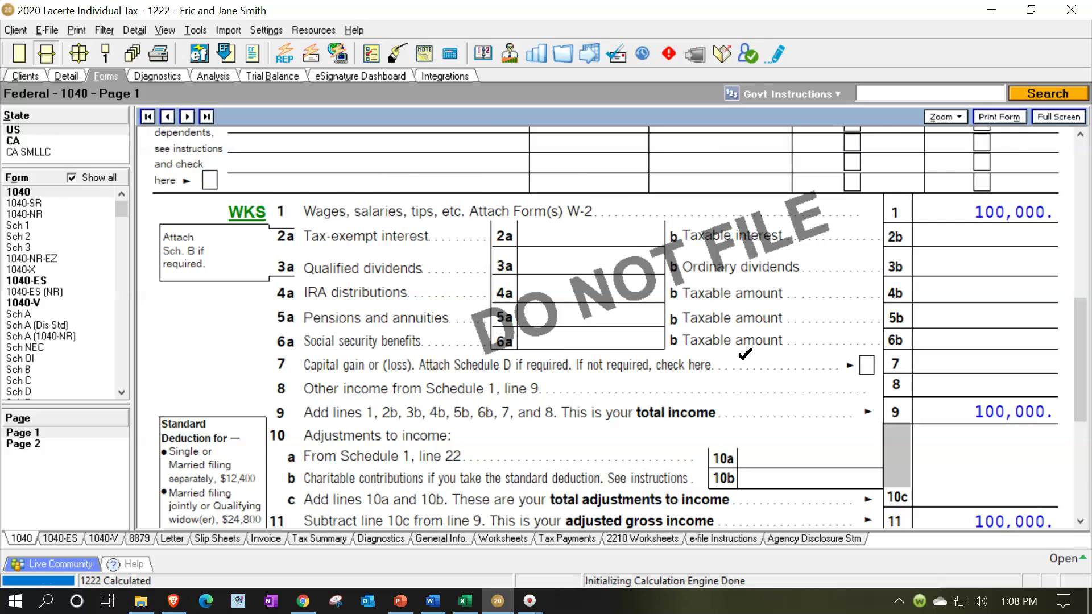
scroll(748, 354, "down", 2)
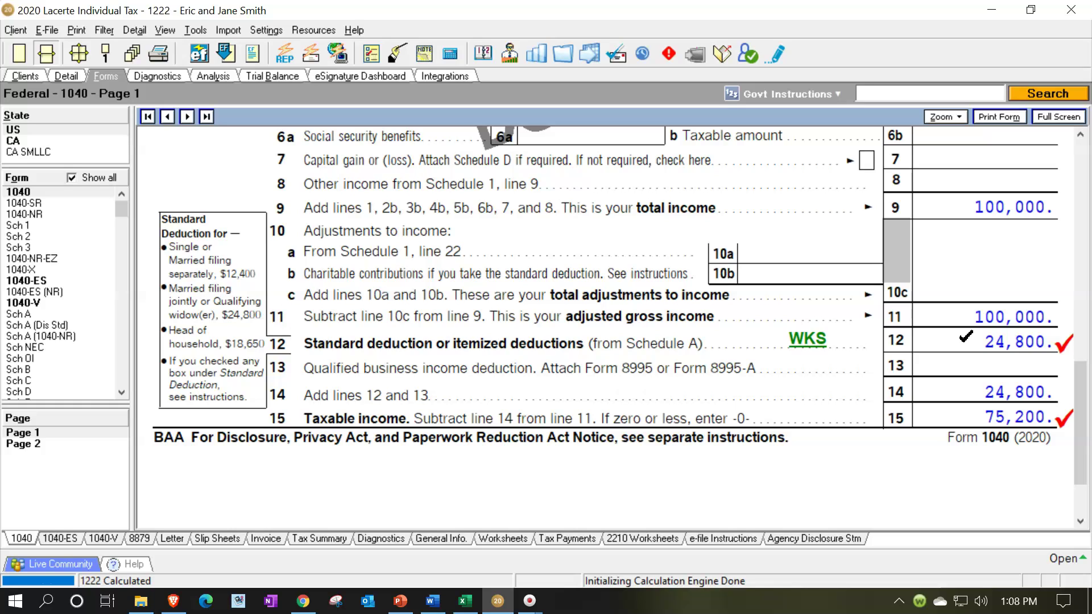
left_click(965, 337)
left_click(944, 415)
left_click(938, 313)
left_click(941, 405)
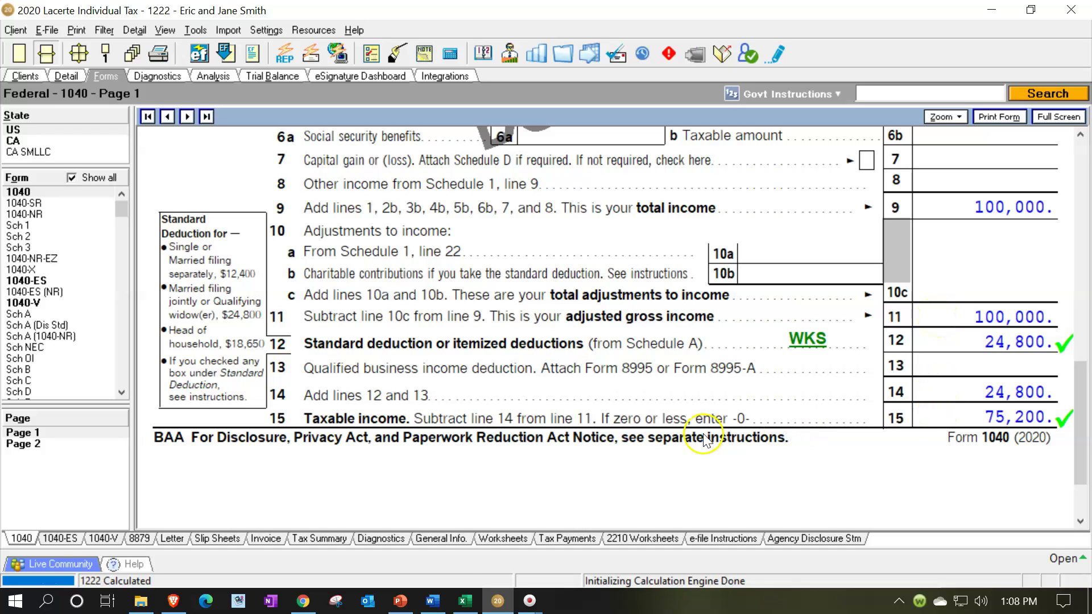
- In the Excel tax worksheet, set the standard deduction in C7 to =C19, the MFJ or Qualifying widow amount, and check the taxable income
left_click(464, 602)
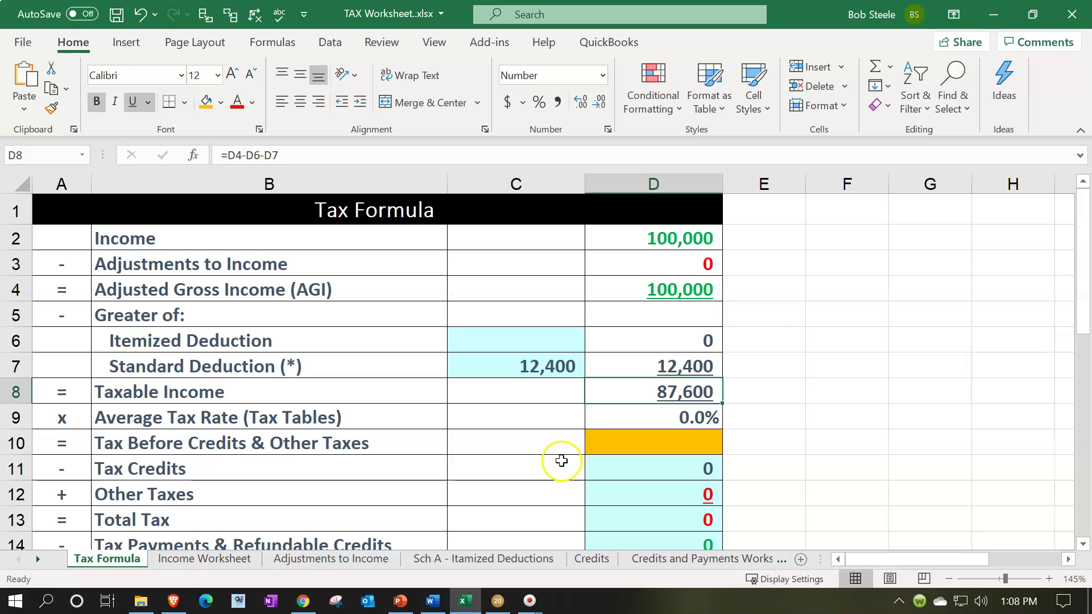
left_click(547, 367)
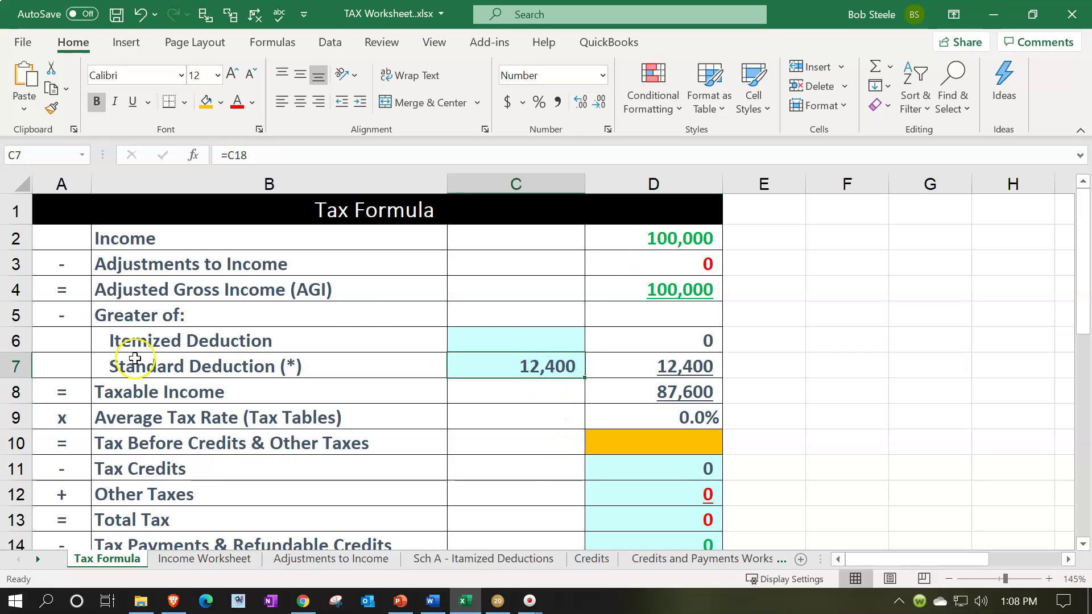
type("=")
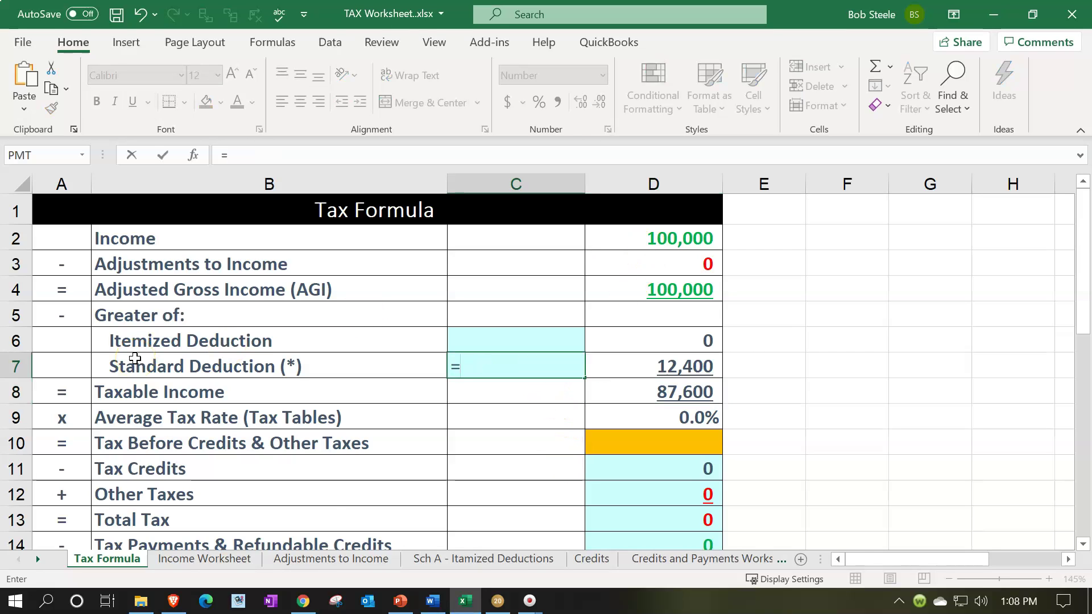
scroll(359, 477, "down", 3)
left_click(562, 442)
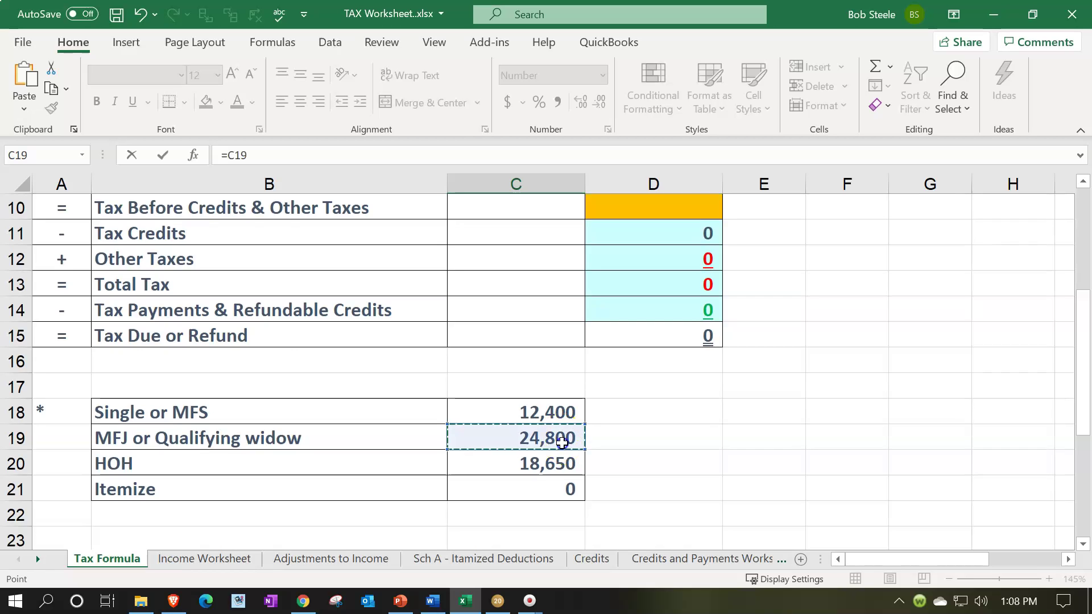
key("Return")
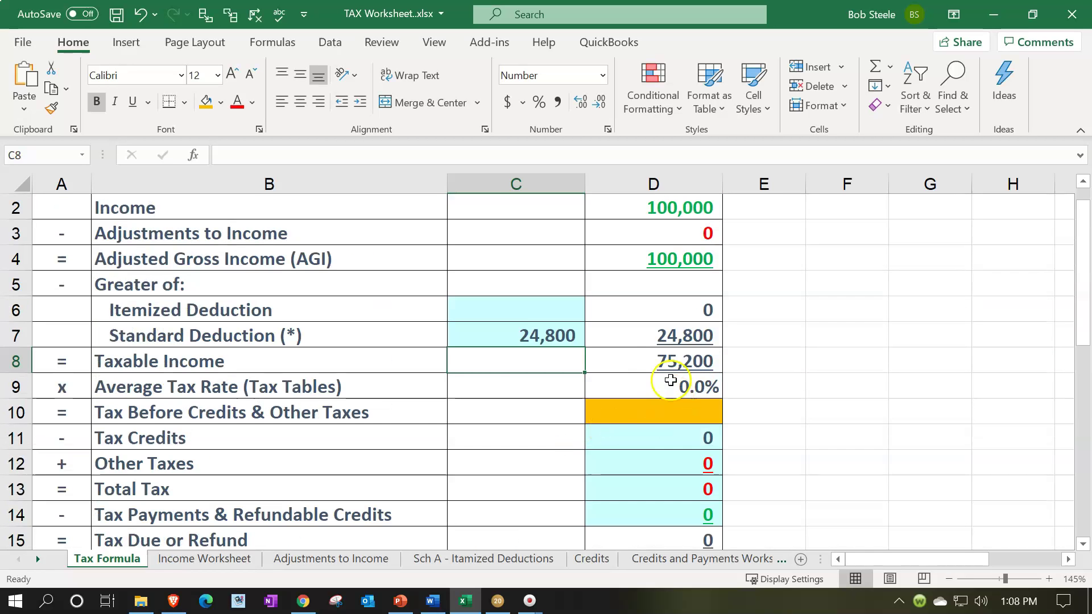
left_click(653, 361)
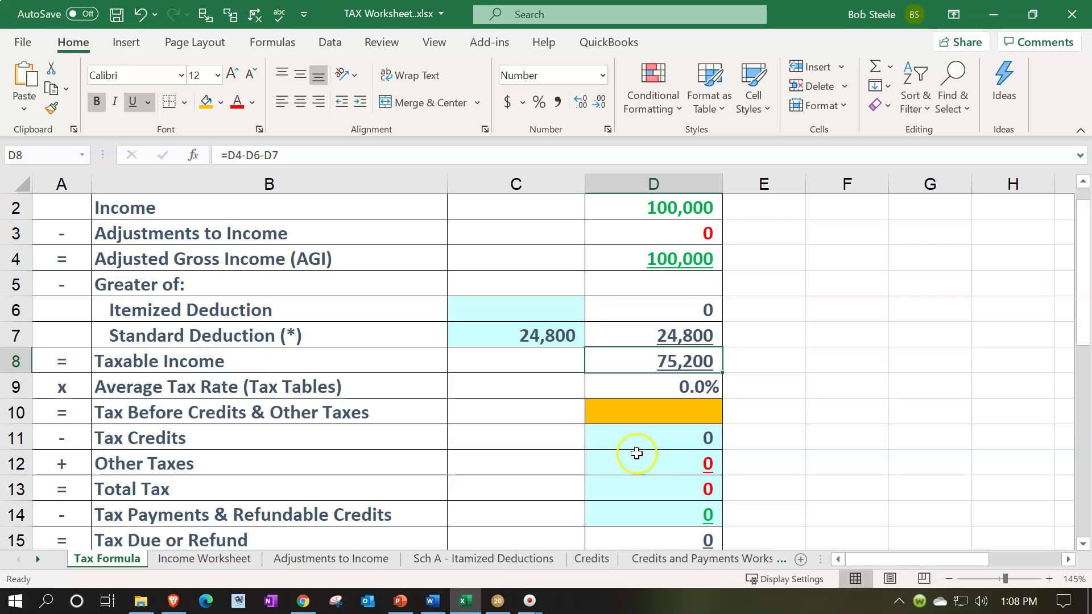
- Return to Lacerte and compare taxable income, the line 16 tax on Form 1040 page 2 and the filing status on page 1
left_click(477, 601)
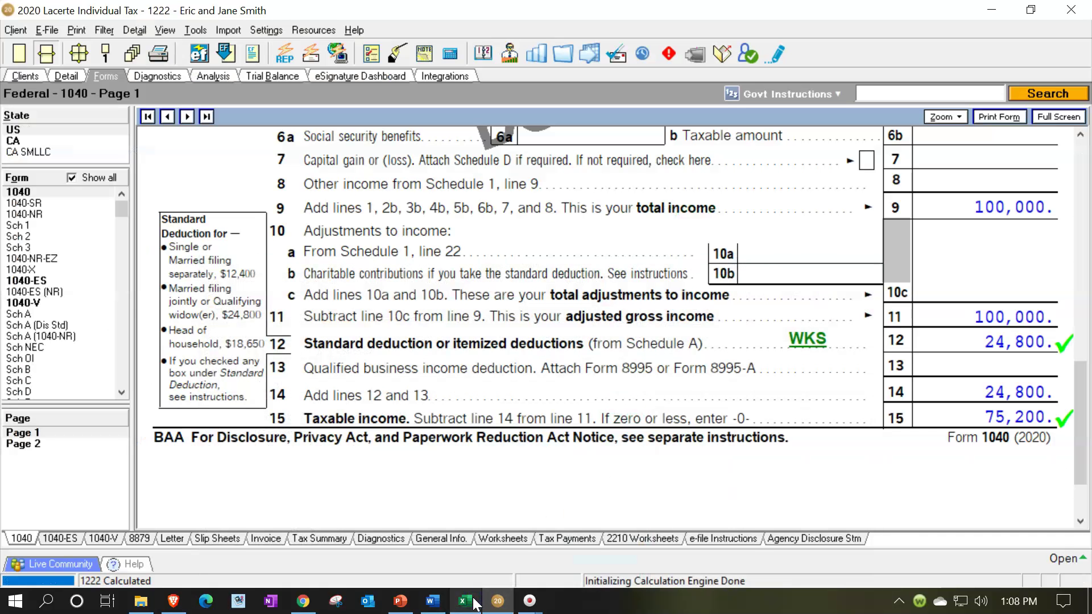
left_click(918, 471)
left_click(61, 446)
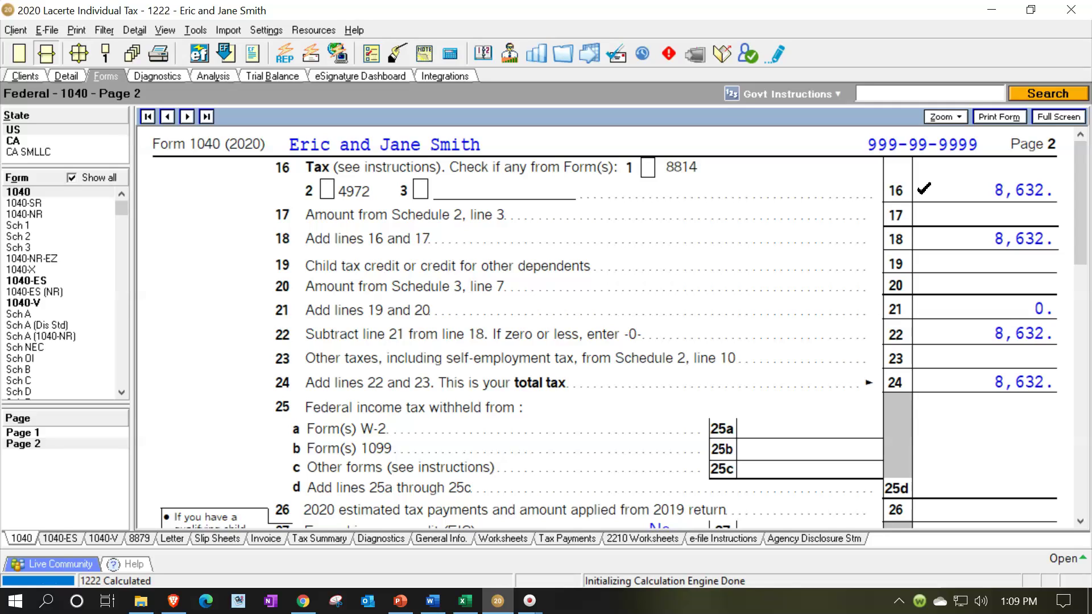
left_click(962, 202)
left_click(52, 433)
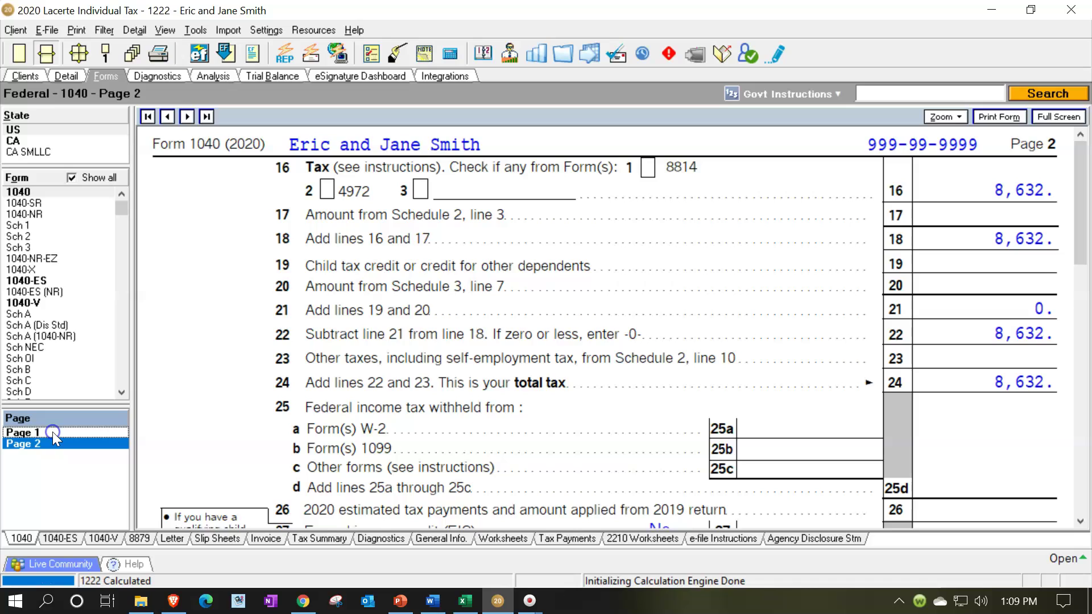
scroll(499, 379, "down", 3)
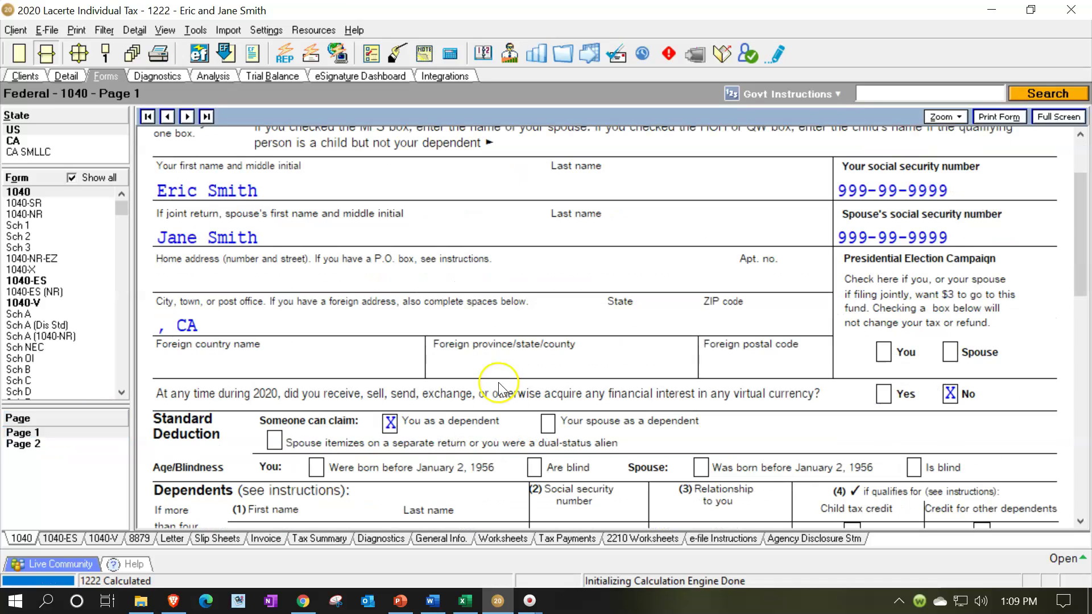
scroll(348, 260, "up", 3)
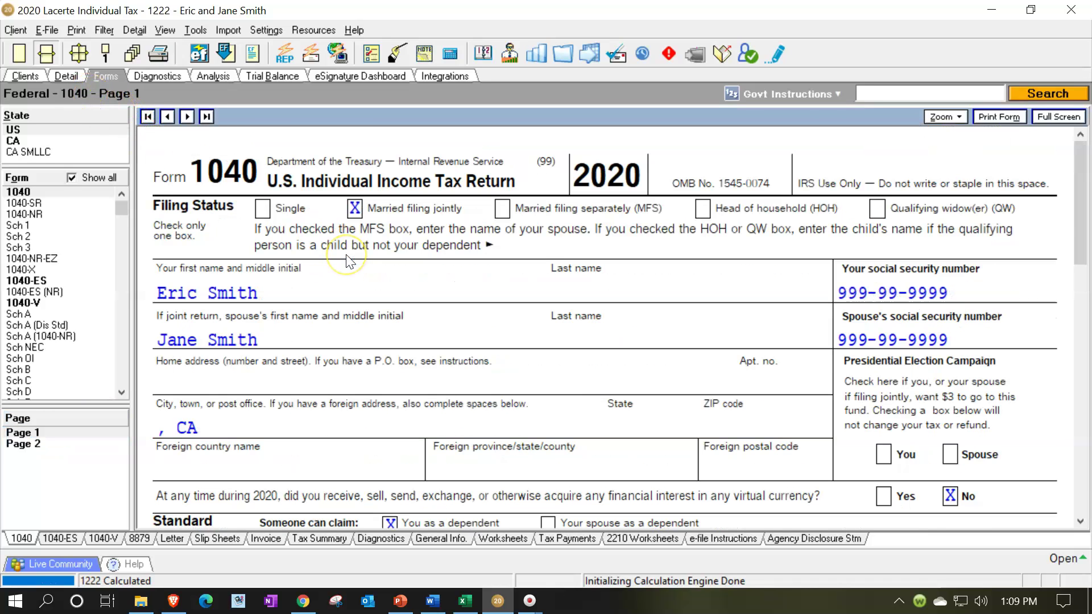
- Set the filing status to Head of household in the client information input
left_click(64, 77)
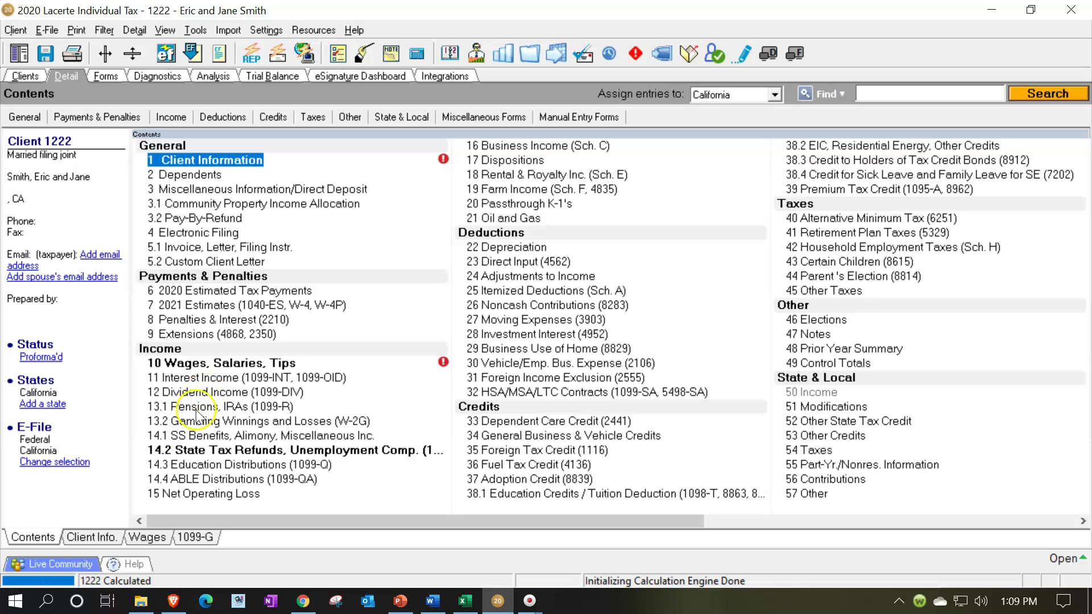
left_click(94, 535)
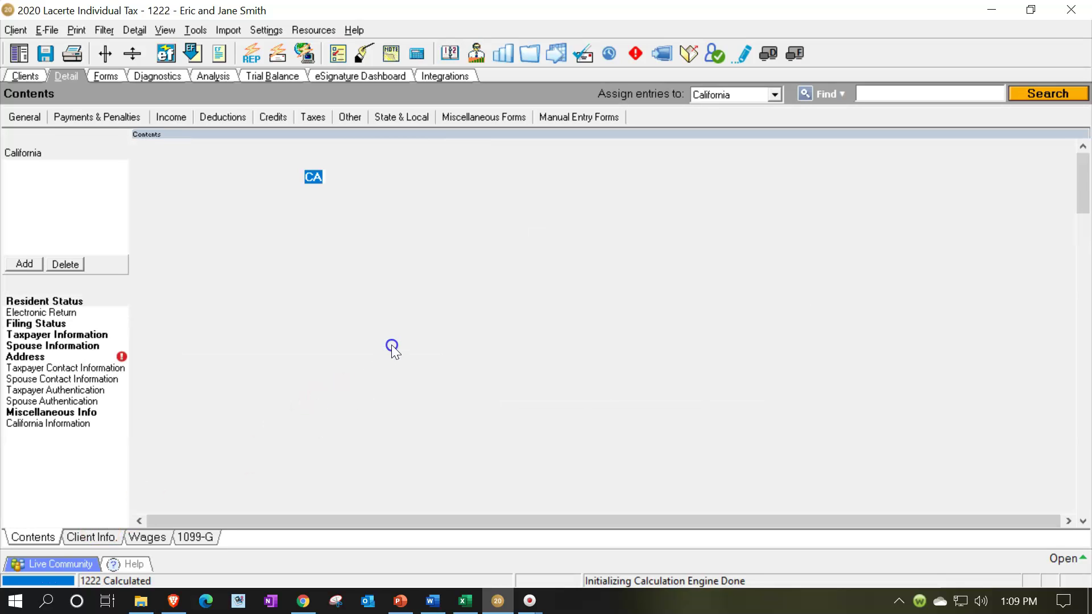
scroll(495, 341, "down", 2)
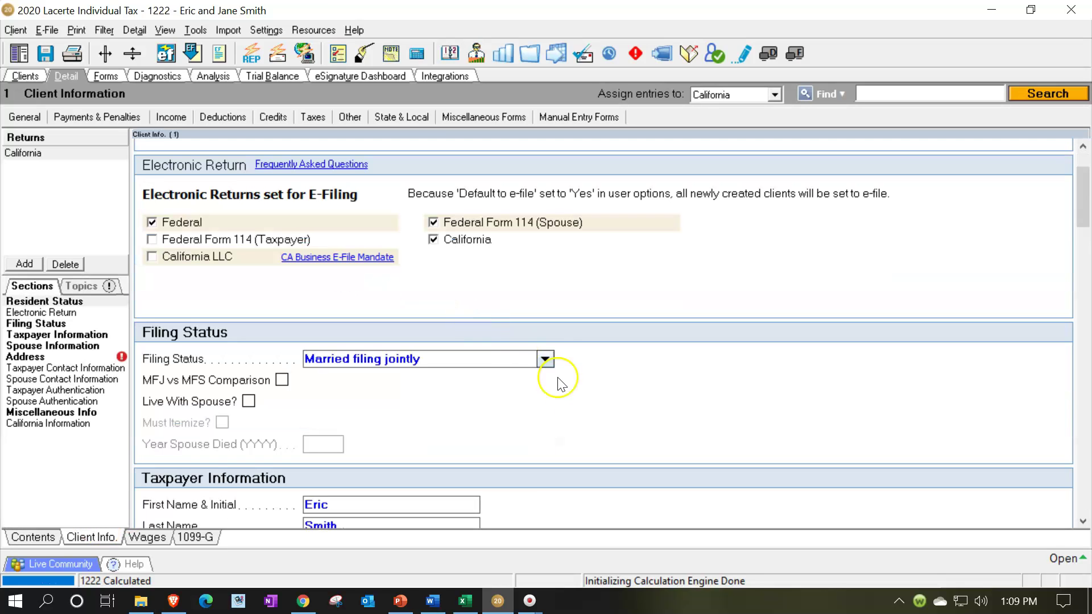
left_click(545, 358)
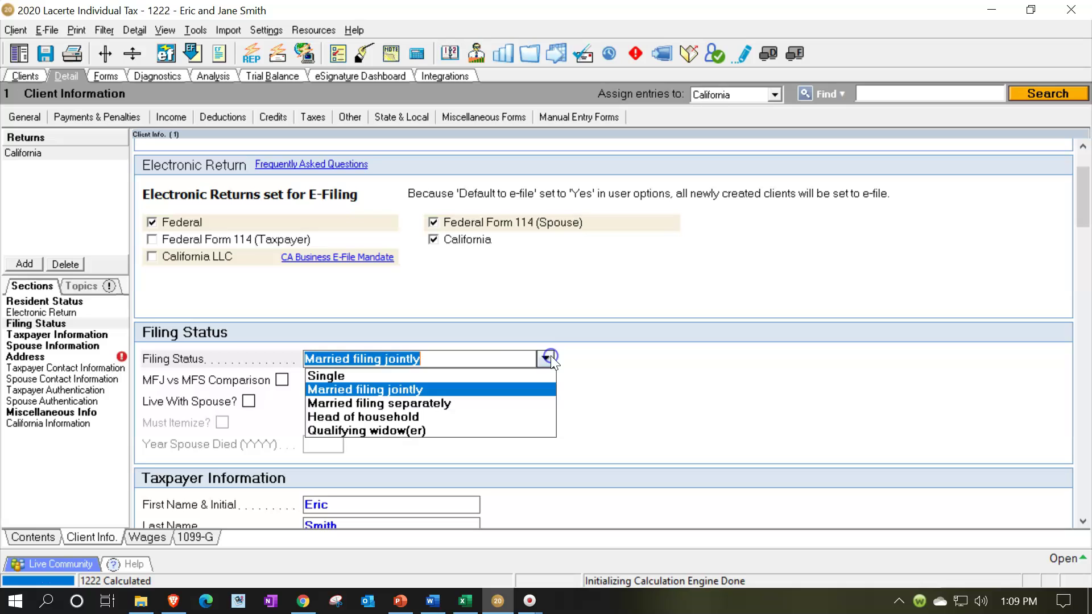
left_click(413, 418)
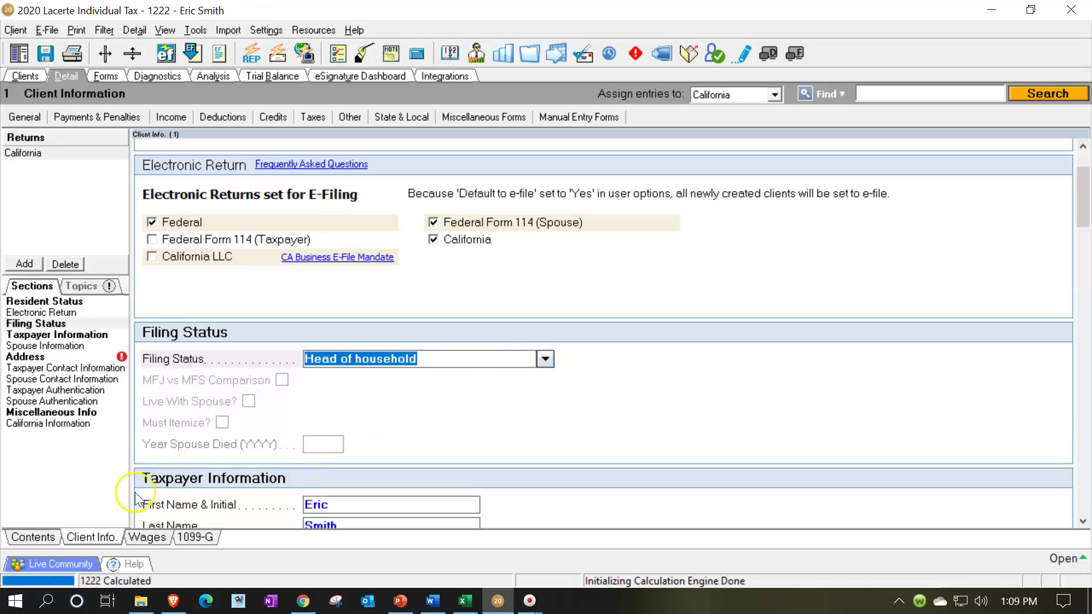
- Open the Dependents input for the client and enter the dependent's first name
left_click(45, 535)
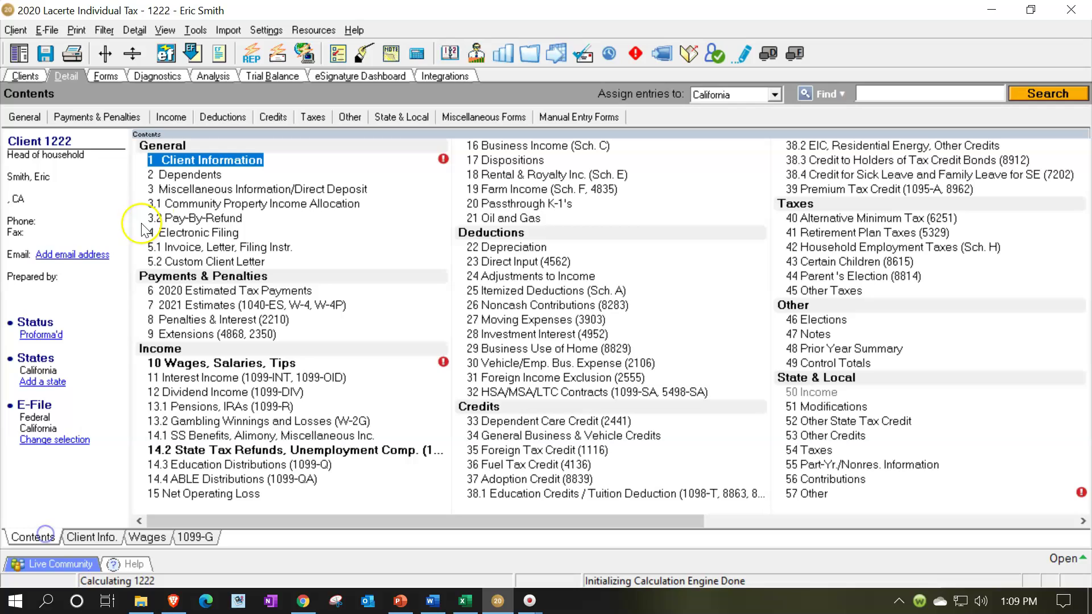
double_click(188, 175)
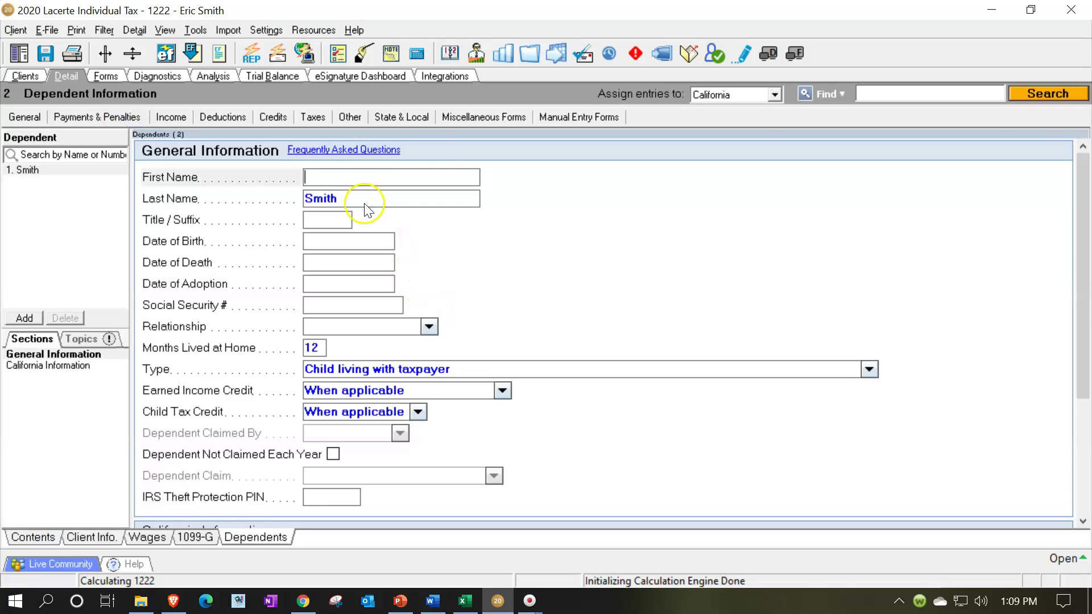
type("YTp")
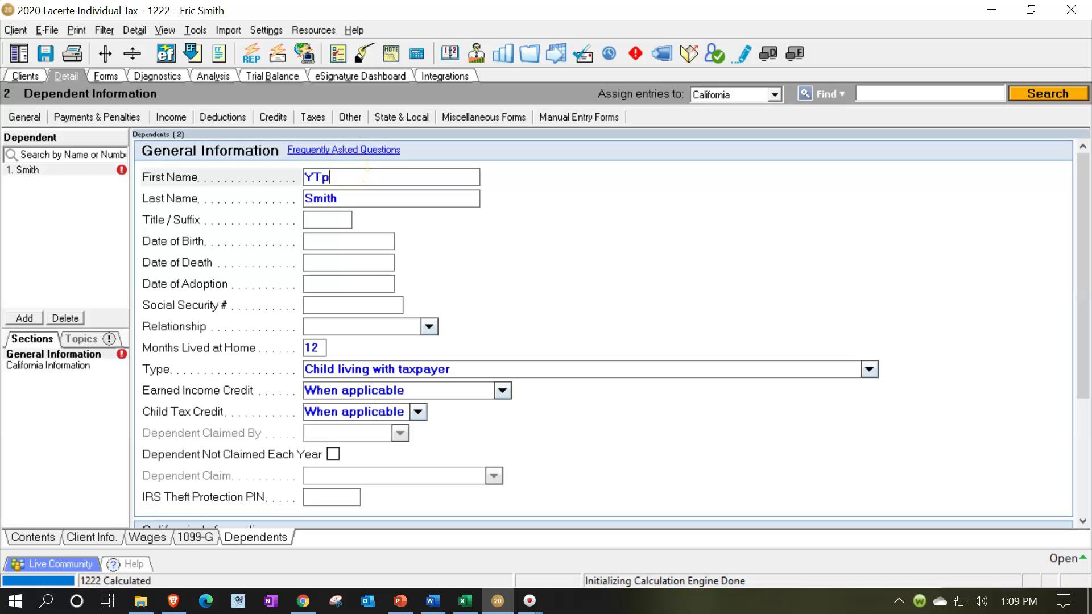
key("BackSpace")
key("BackSpace")
type("Tom")
key("Tab")
key("Tab")
key("Tab")
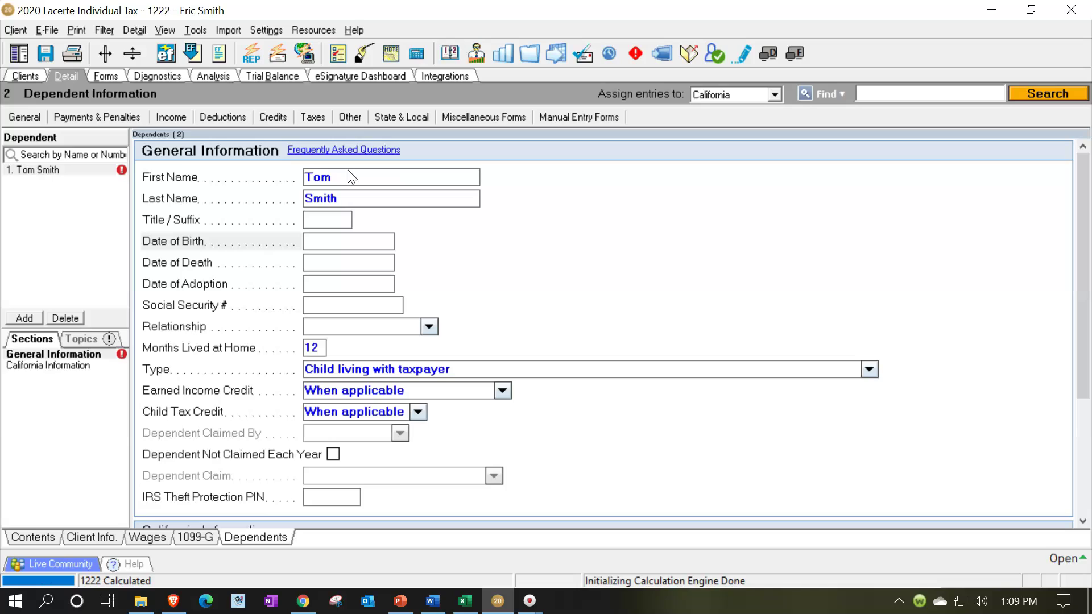
- Enter the dependent's date of birth and social security number
type("06")
type("15")
type("19")
key("Return")
key("Return")
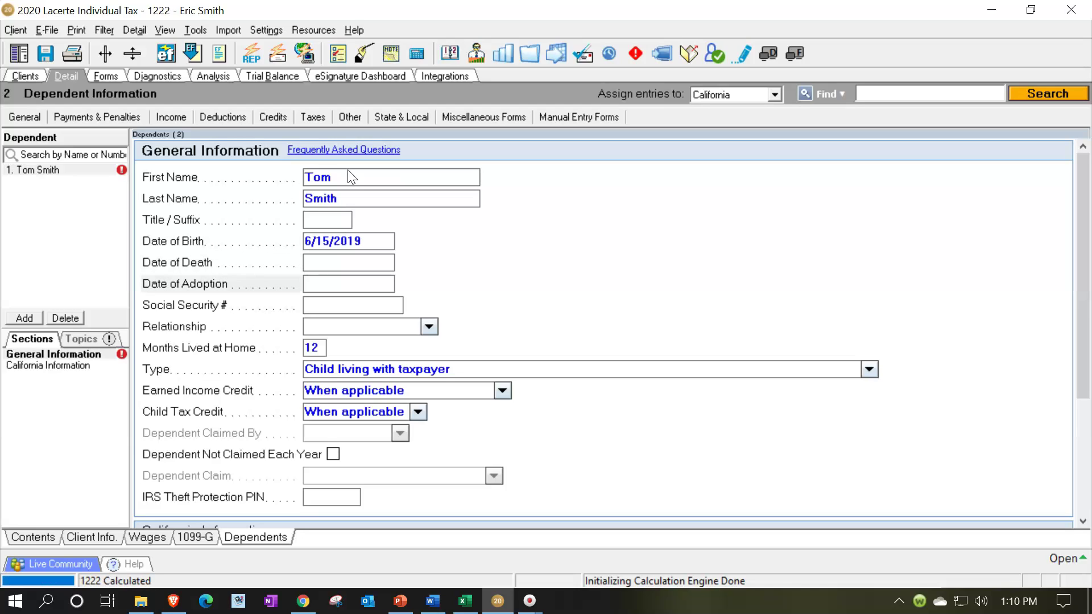
key("Return")
type("444-44-4444")
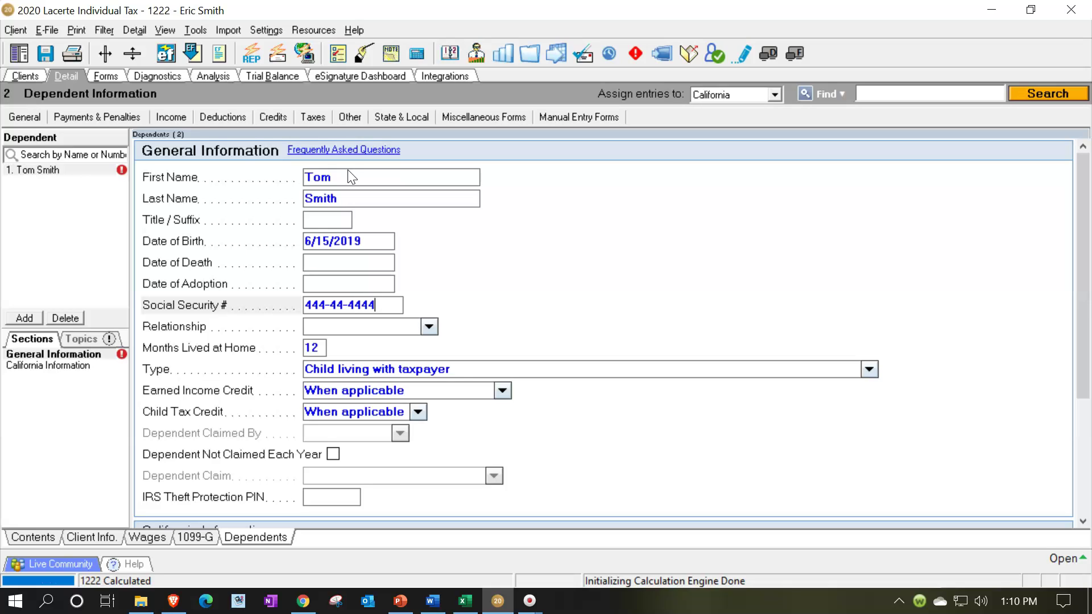
- Set the dependent's relationship to Son
key("Return")
type("S")
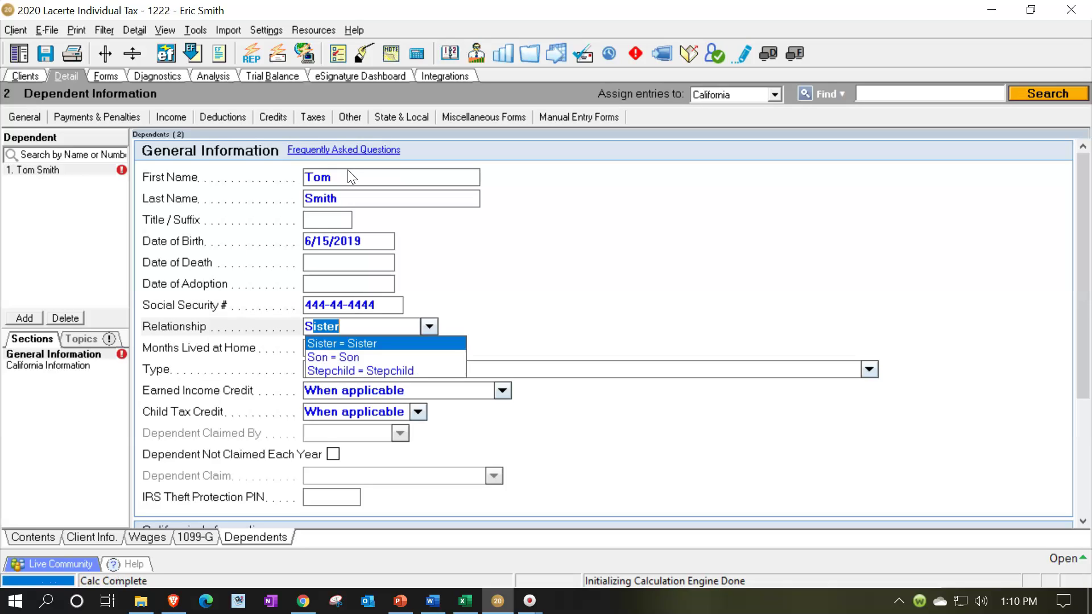
type("on")
key("Return")
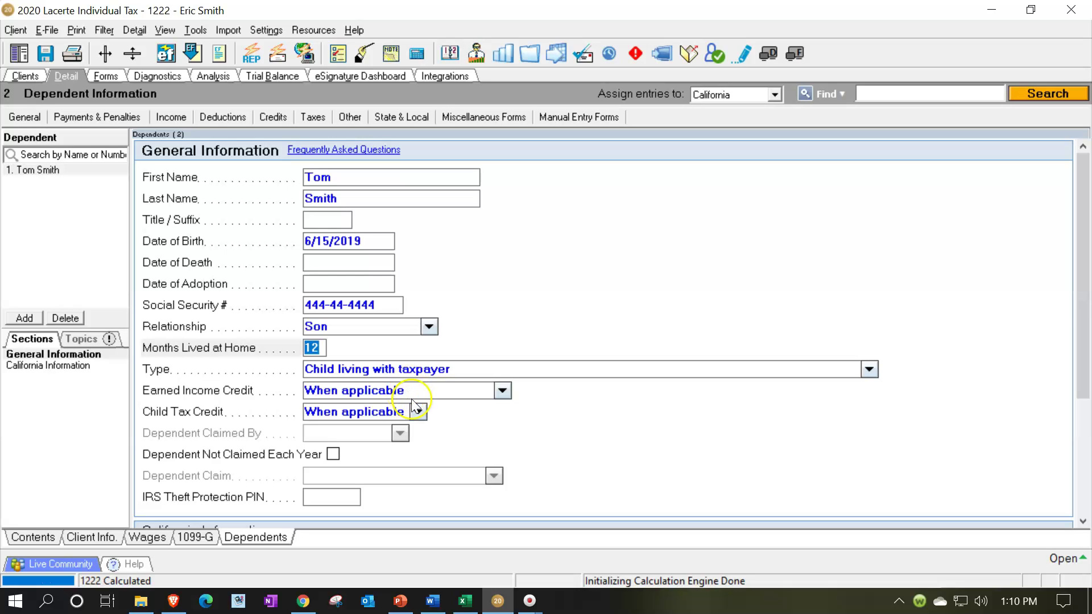
- On Form 1040 page 1, mark the line 12 standard deduction and line 15 taxable income as reviewed
left_click(104, 77)
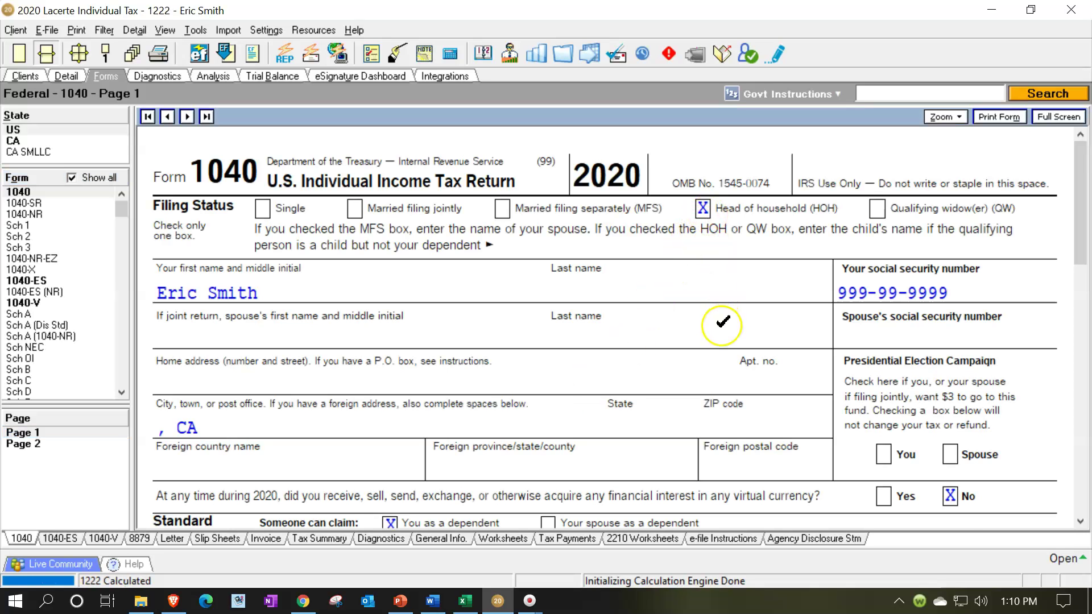
scroll(722, 319, "down", 5)
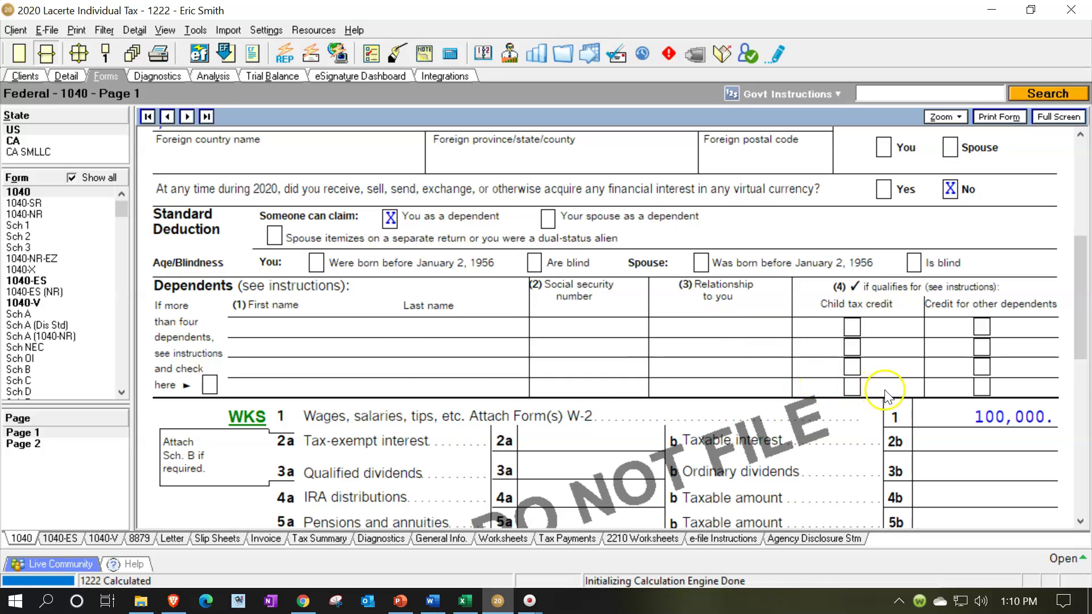
scroll(882, 395, "down", 5)
scroll(891, 396, "down", 2)
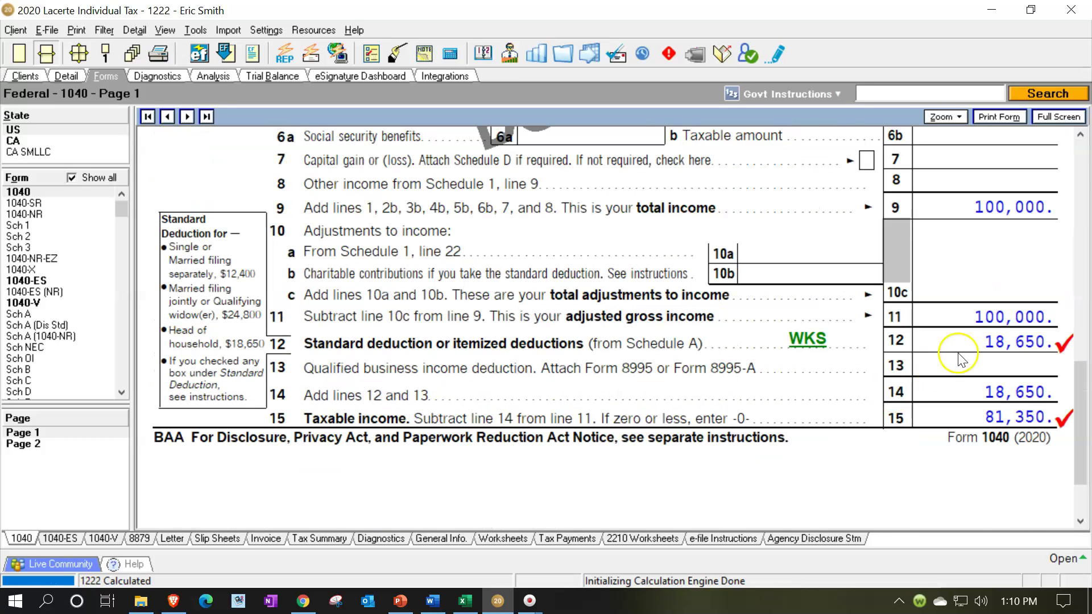
left_click(974, 341)
left_click(971, 418)
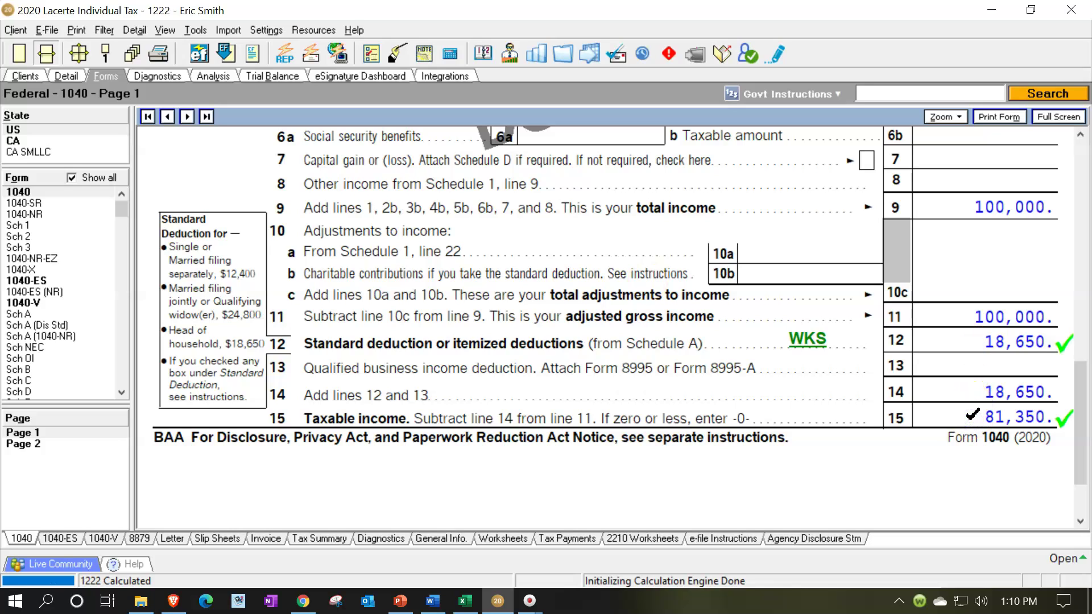
- In the Excel tax worksheet, set the standard deduction in C7 to =C20, the HOH amount, and check the taxable income
left_click(465, 600)
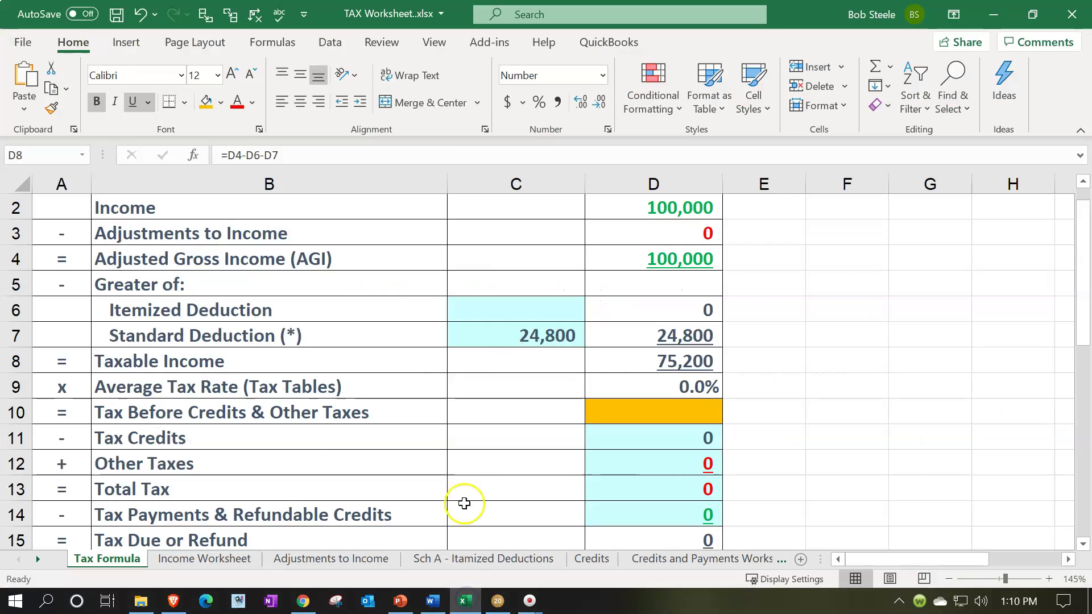
left_click(492, 333)
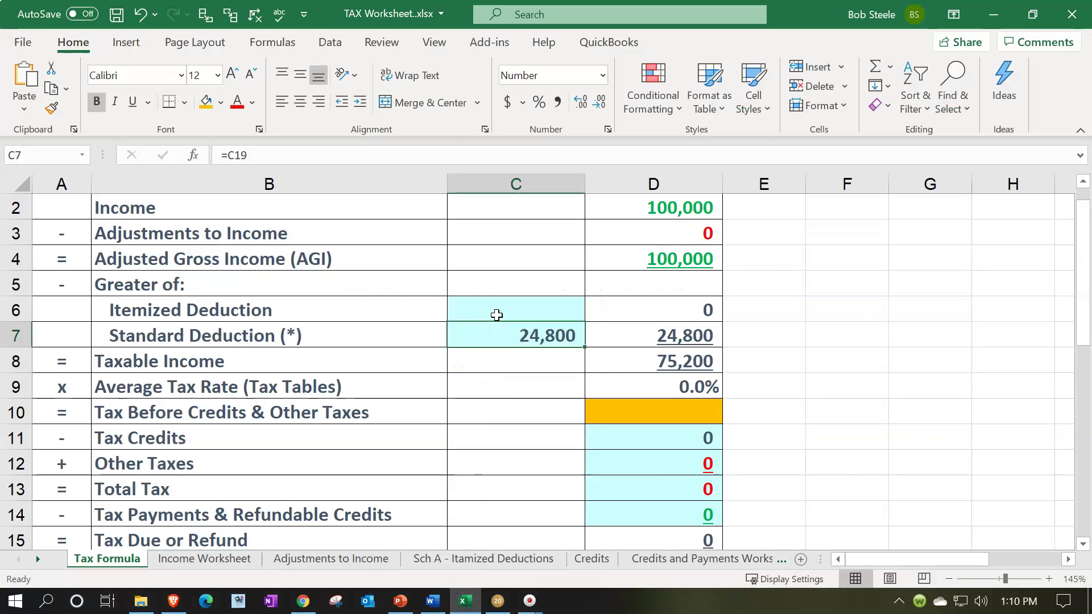
type("=")
scroll(496, 314, "down", 3)
left_click(503, 385)
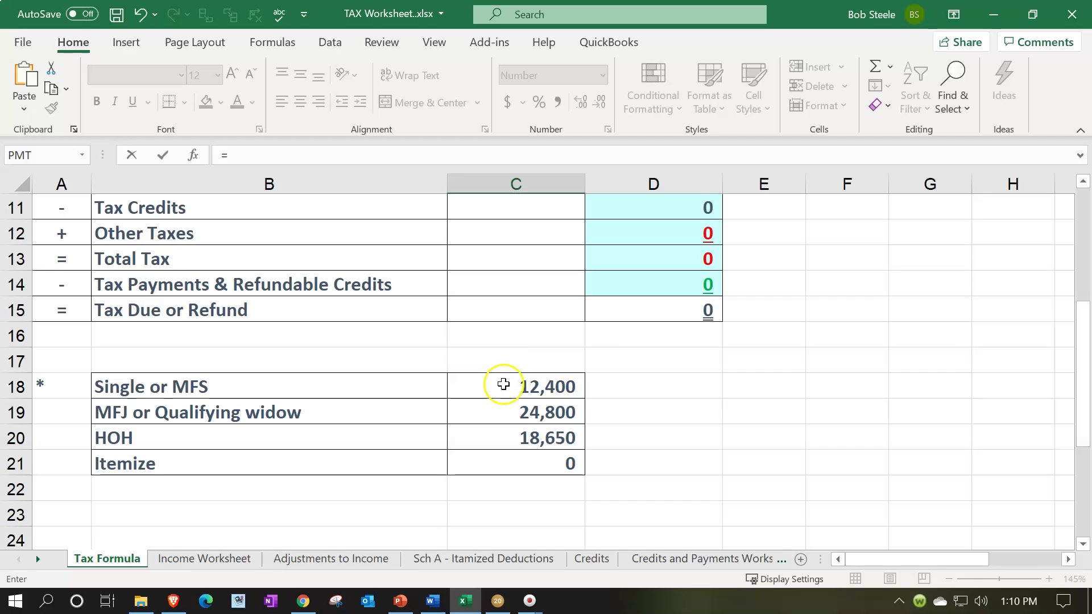
left_click(512, 435)
key("Return")
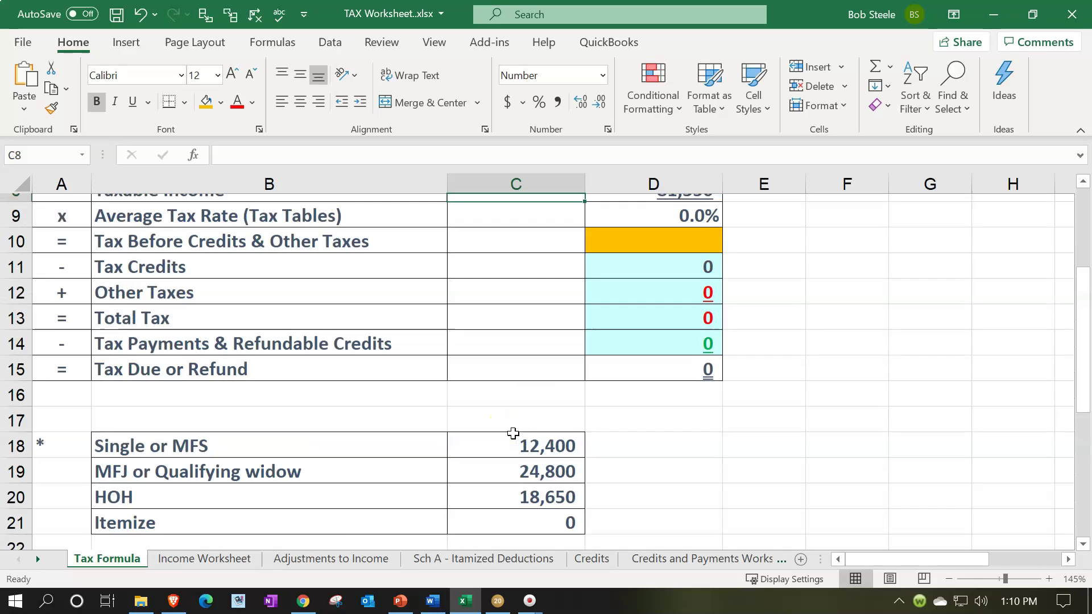
left_click(629, 361)
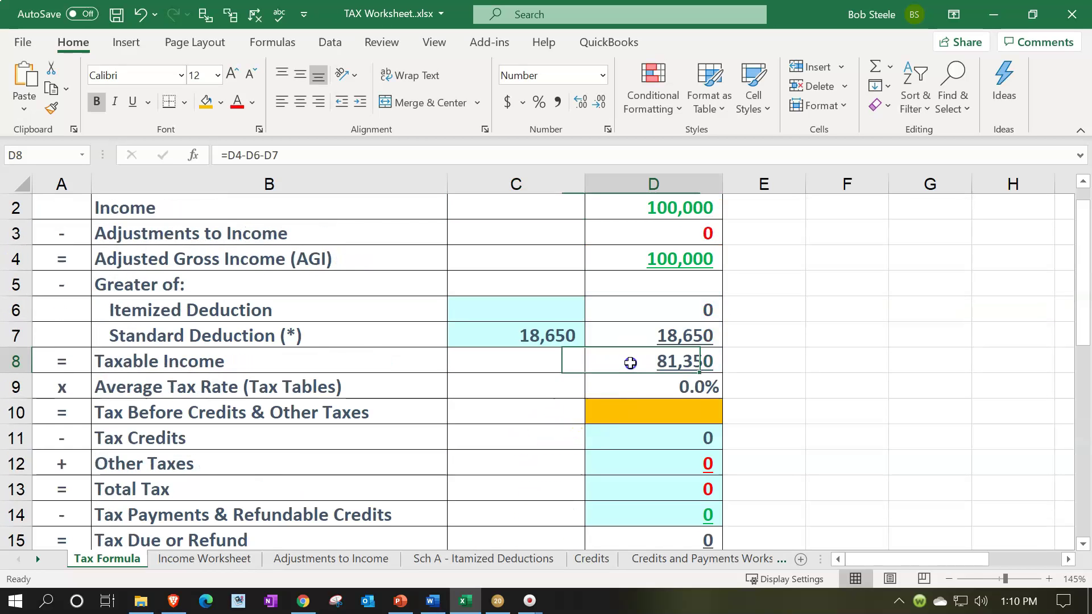
- Return to Lacerte and review the line 16 tax on Form 1040 page 2, plus the filing status, deduction and taxable income on page 1
left_click(497, 600)
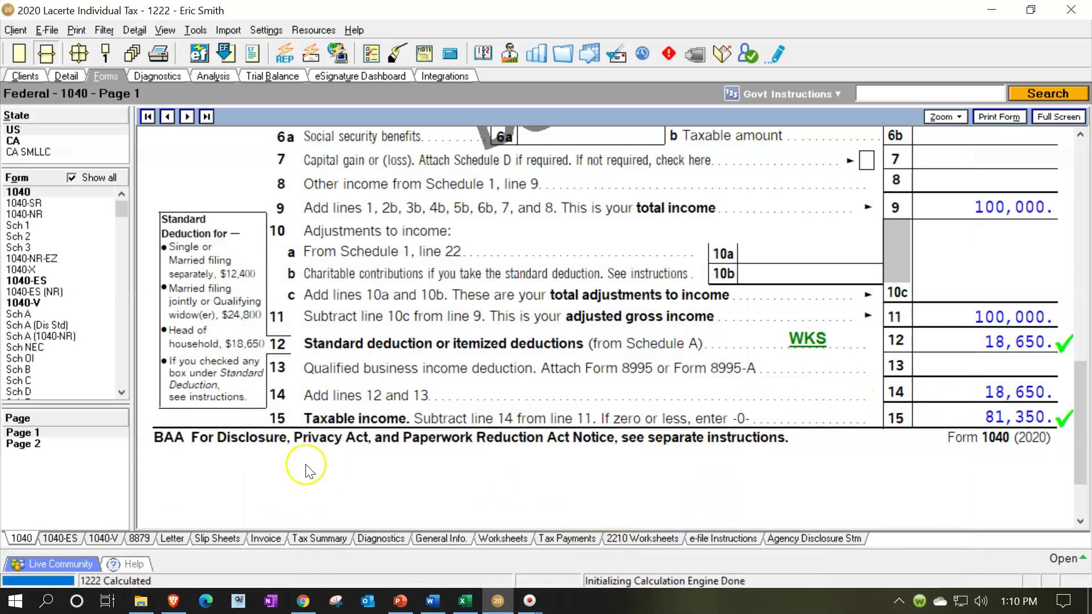
left_click(55, 444)
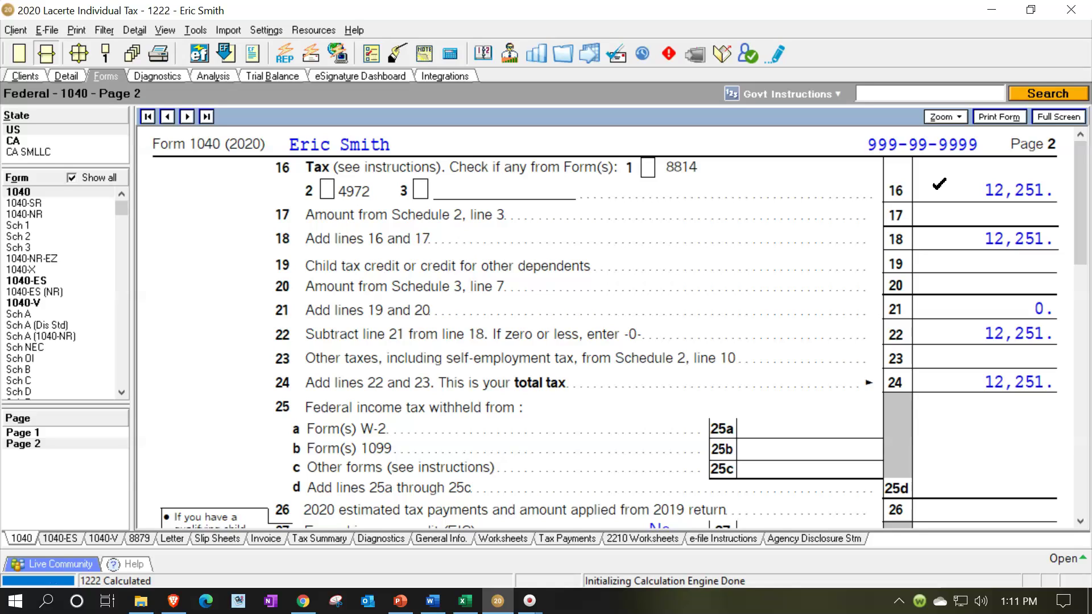
left_click(70, 433)
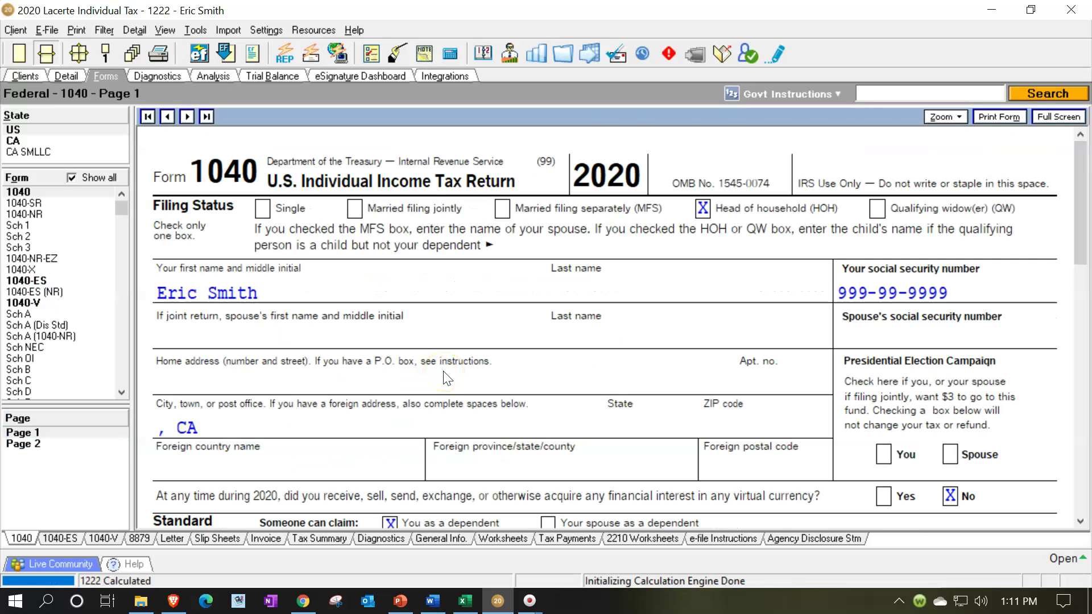
scroll(446, 378, "down", 10)
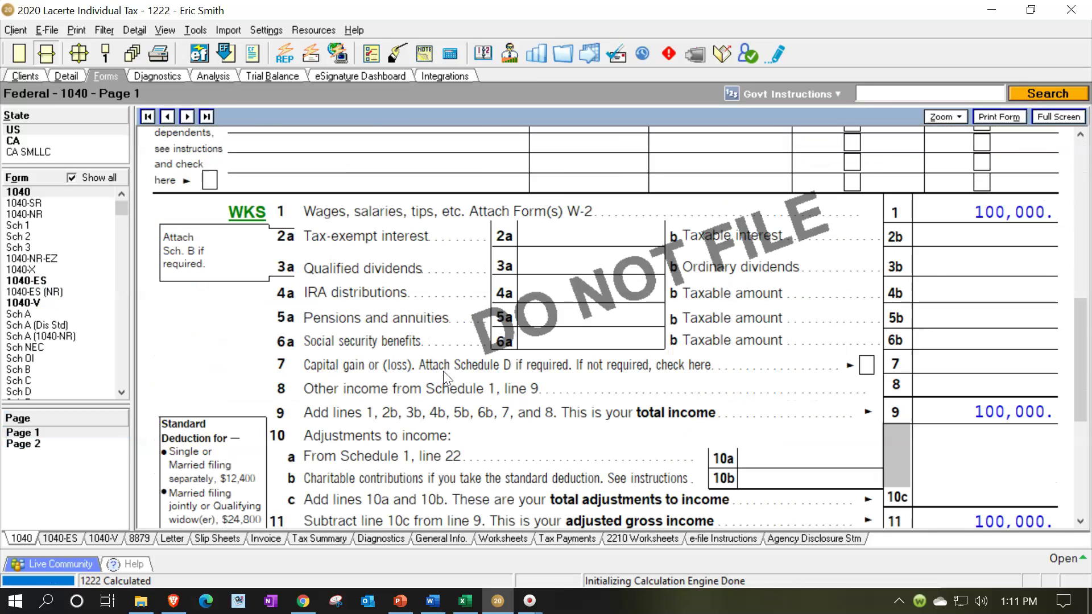
scroll(442, 370, "down", 3)
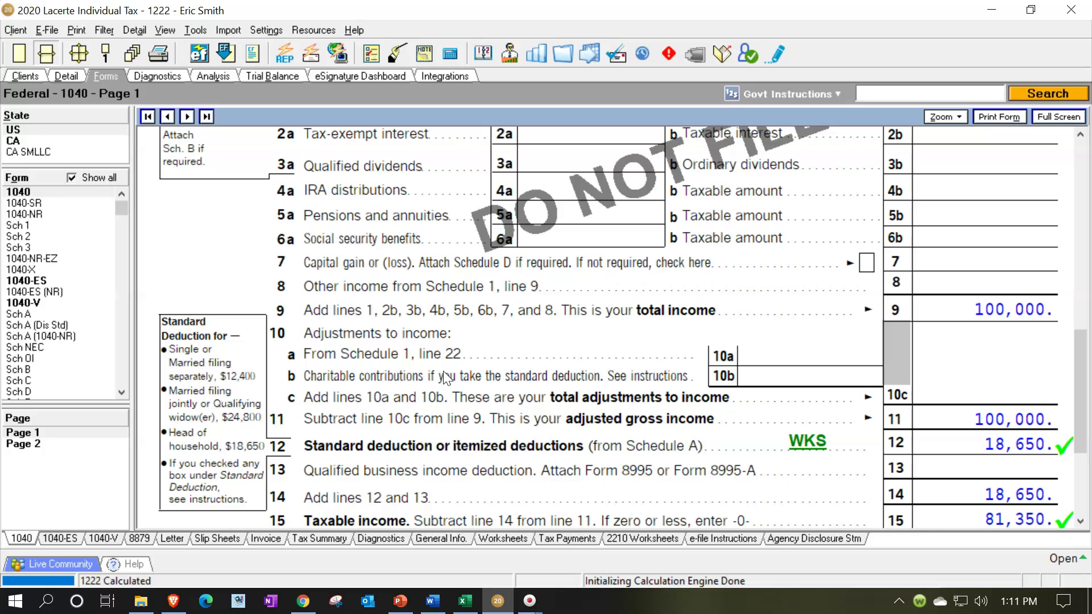
scroll(446, 378, "down", 3)
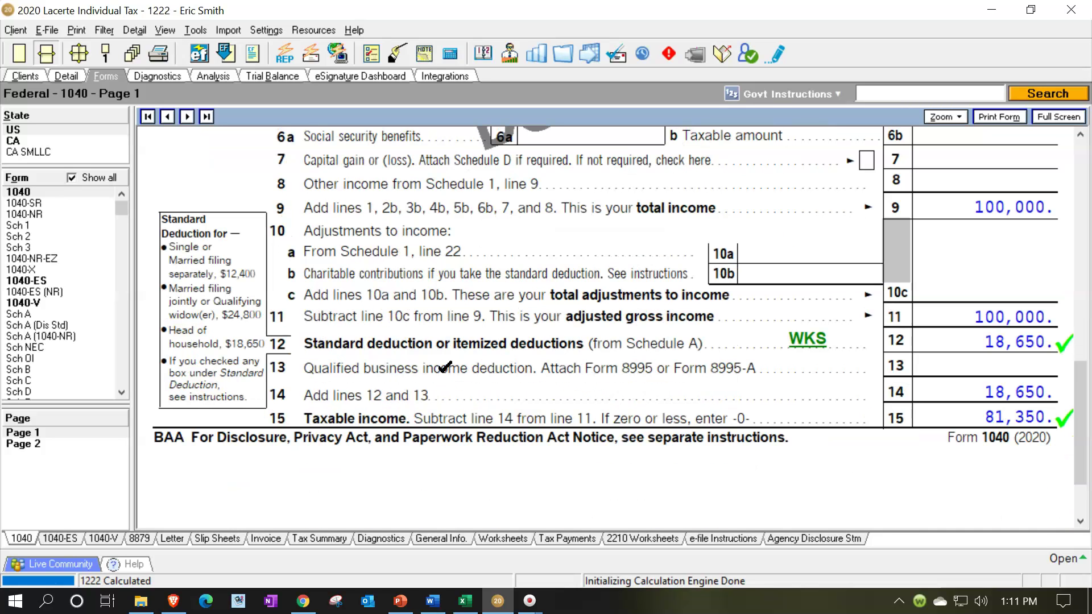
scroll(446, 368, "up", 10)
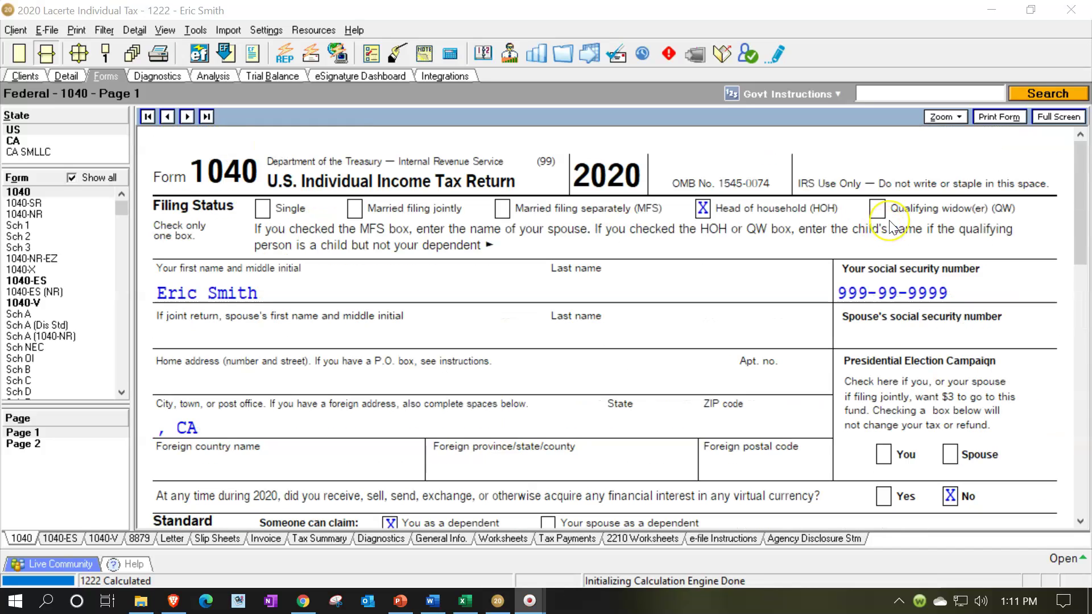
- Set the filing status to Qualifying widow(er) in the client information input
left_click(71, 75)
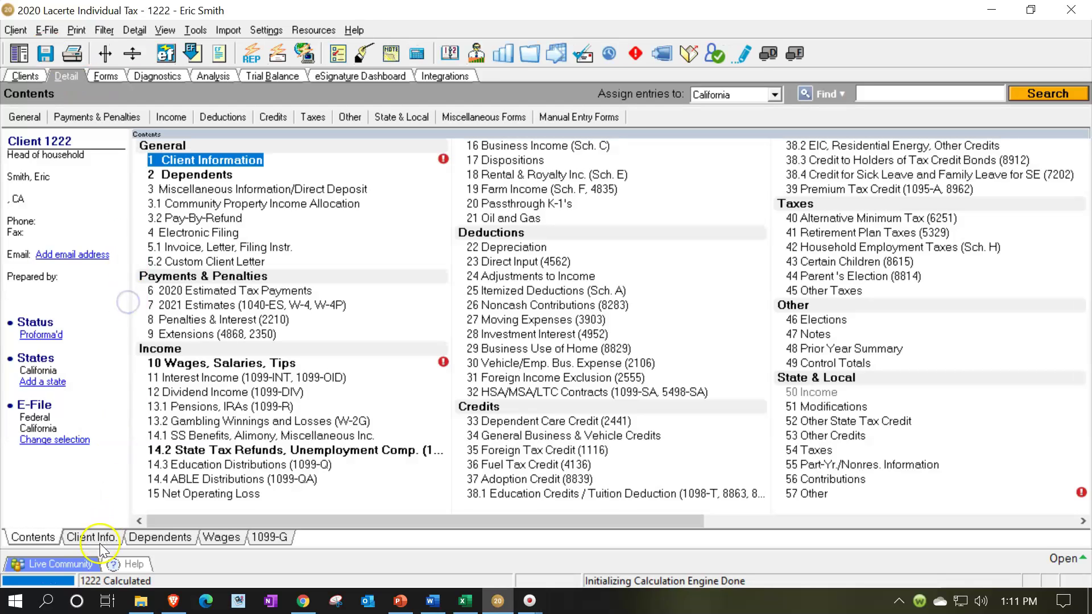
left_click(93, 536)
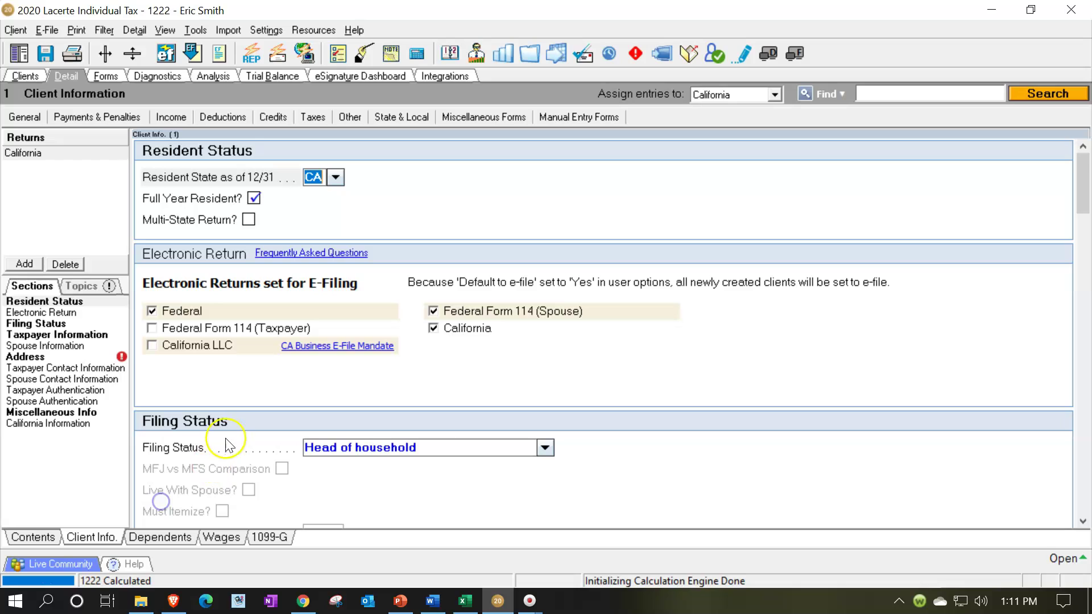
left_click(544, 447)
left_click(476, 516)
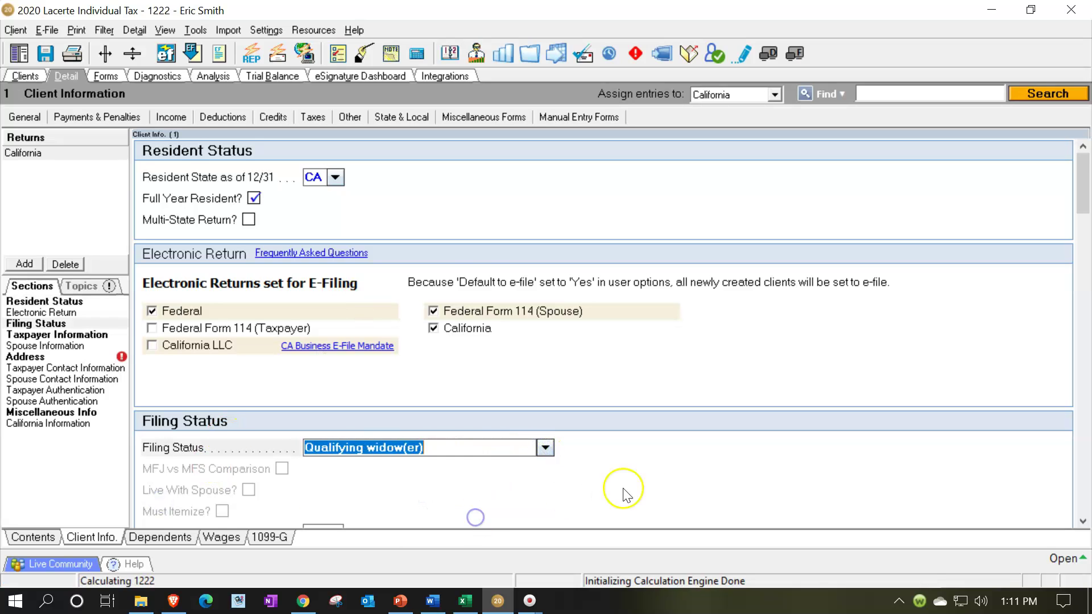
scroll(648, 483, "down", 2)
scroll(647, 482, "down", 3)
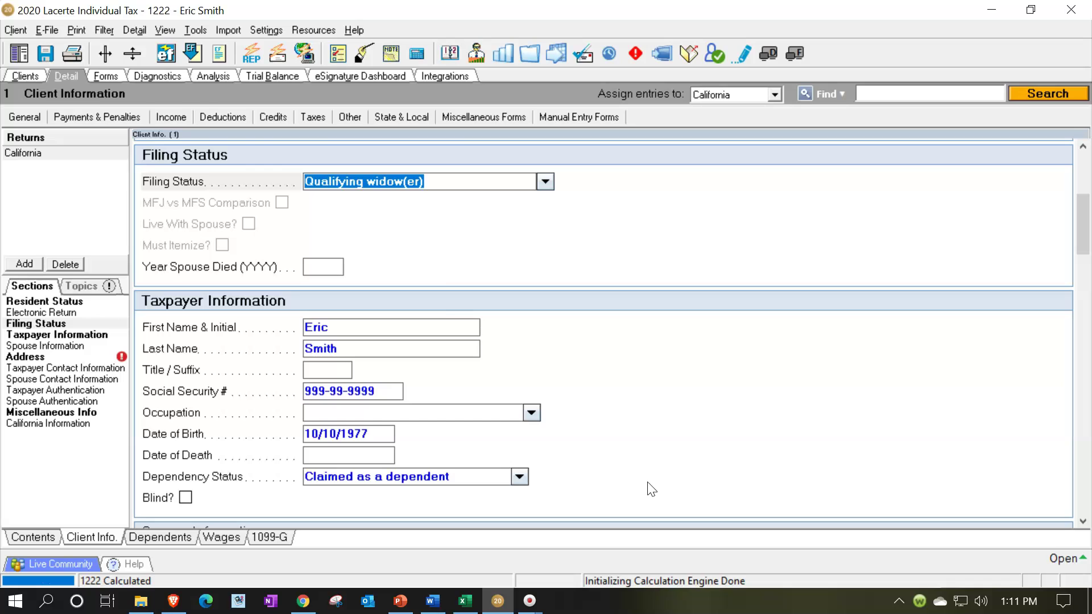
- On Form 1040 page 1, mark the line 12 standard deduction and line 15 taxable income for Qualifying widow(er) as reviewed
left_click(102, 78)
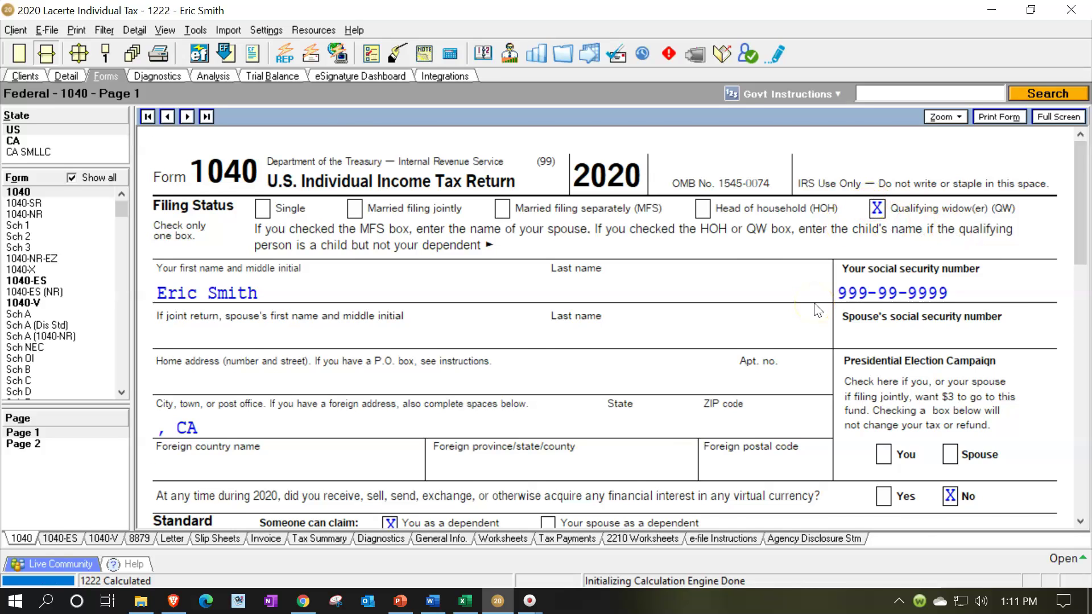
scroll(818, 310, "down", 15)
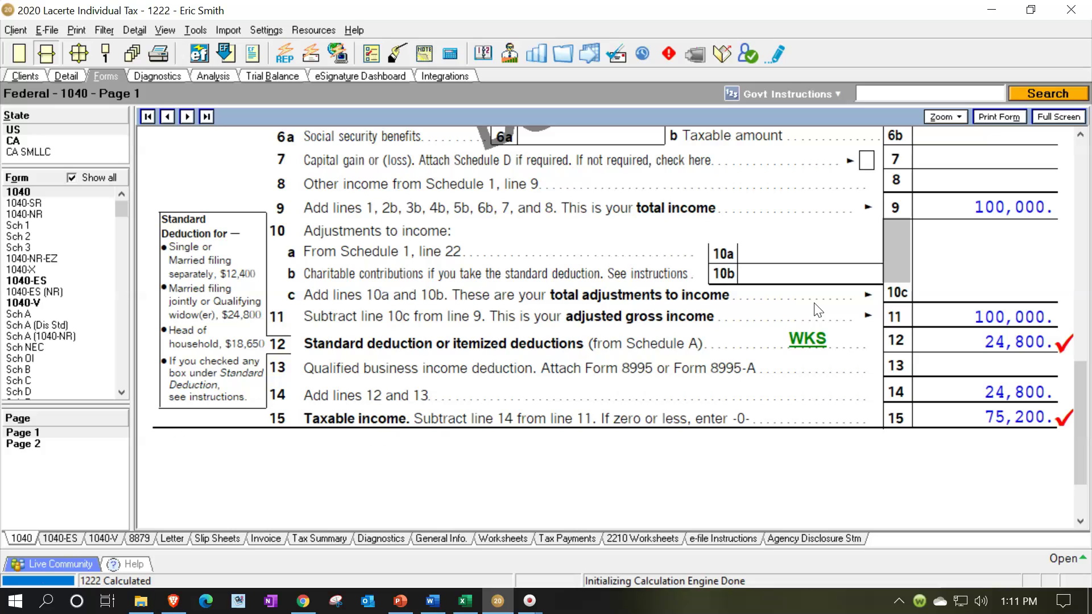
left_click(979, 342)
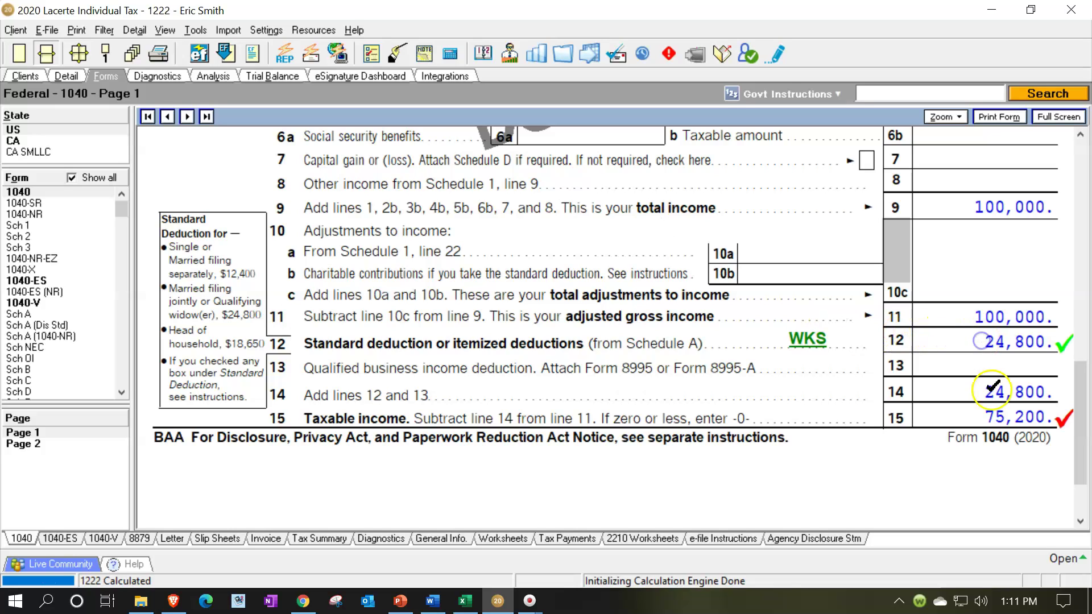
left_click(983, 420)
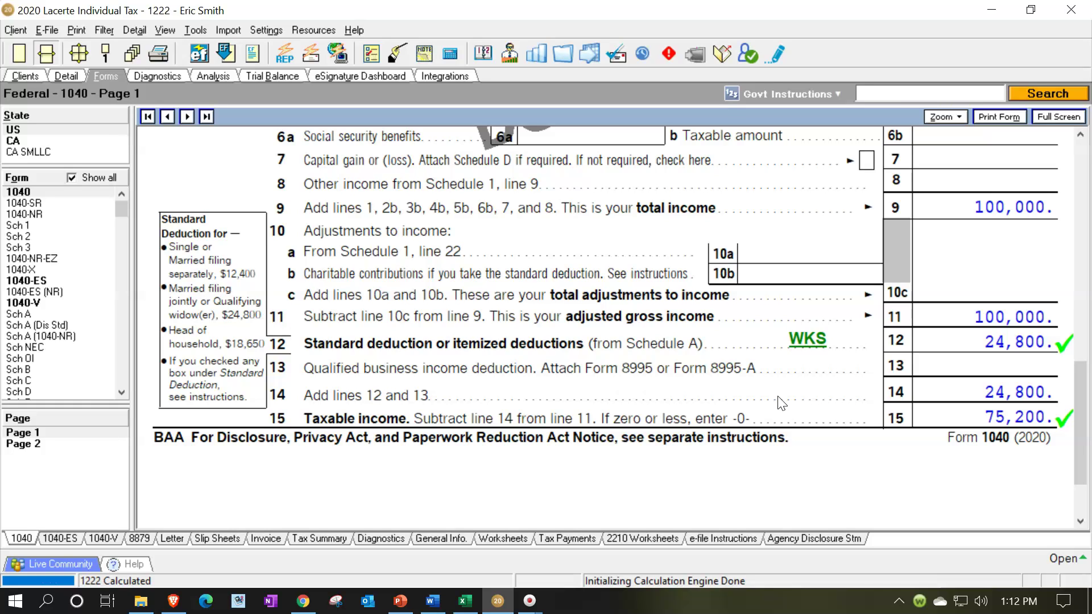
scroll(782, 404, "up", 10)
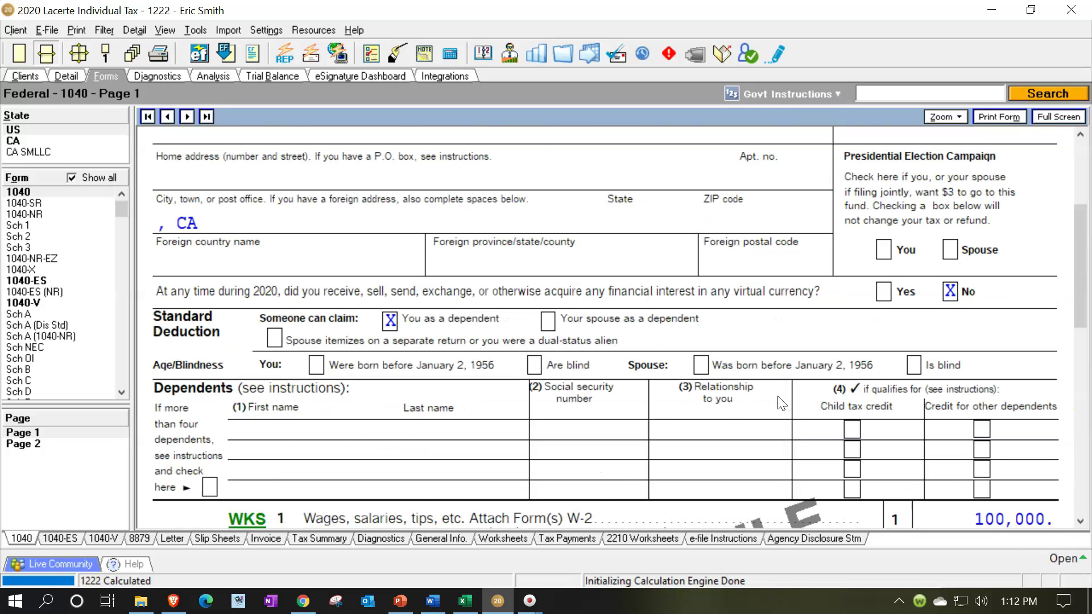
scroll(782, 404, "up", 5)
- Delete the only dependent from the client's dependent information and confirm the deletion
left_click(68, 76)
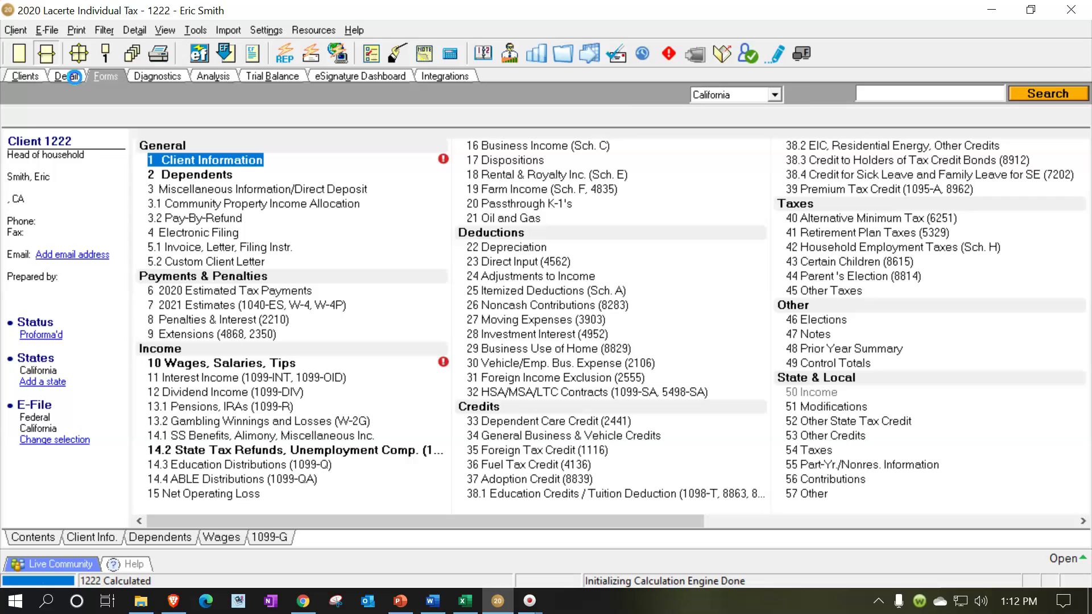
left_click(169, 537)
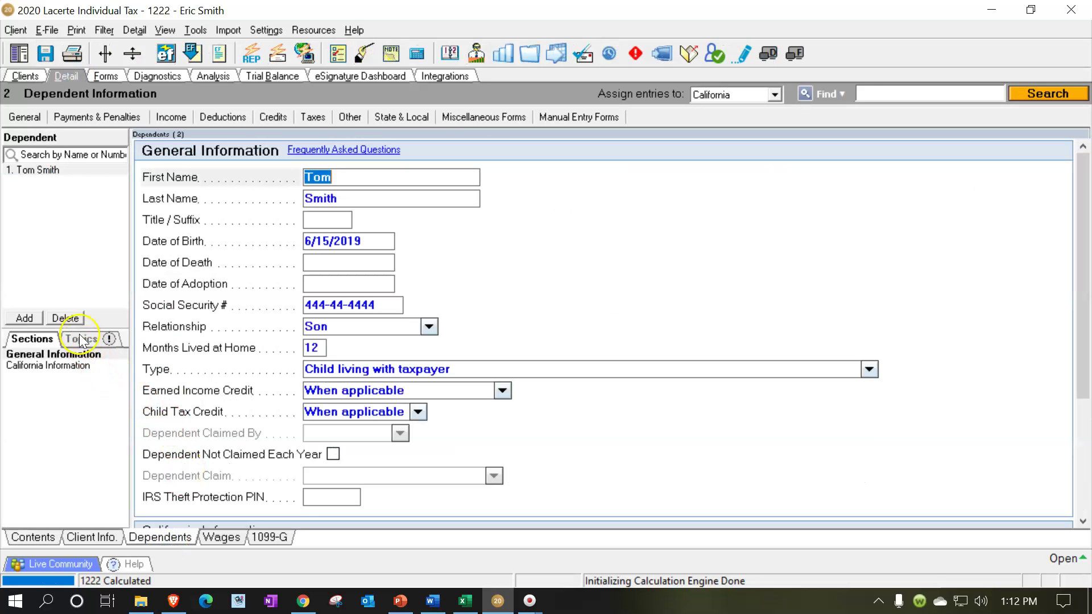
left_click(69, 318)
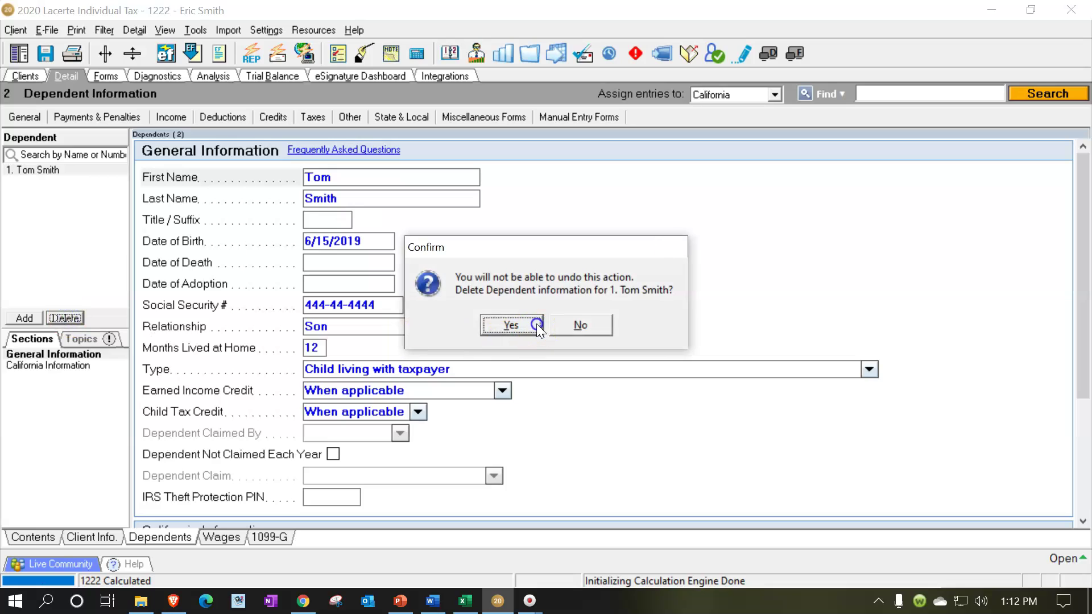
left_click(515, 325)
- Set the filing status to Single in the client information input
left_click(91, 537)
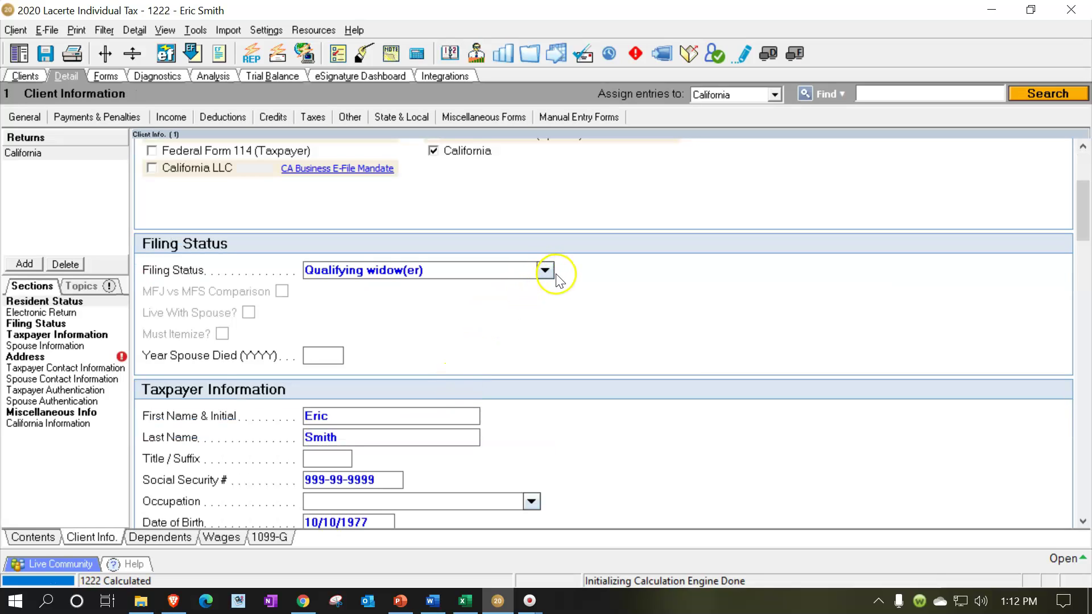
left_click(550, 272)
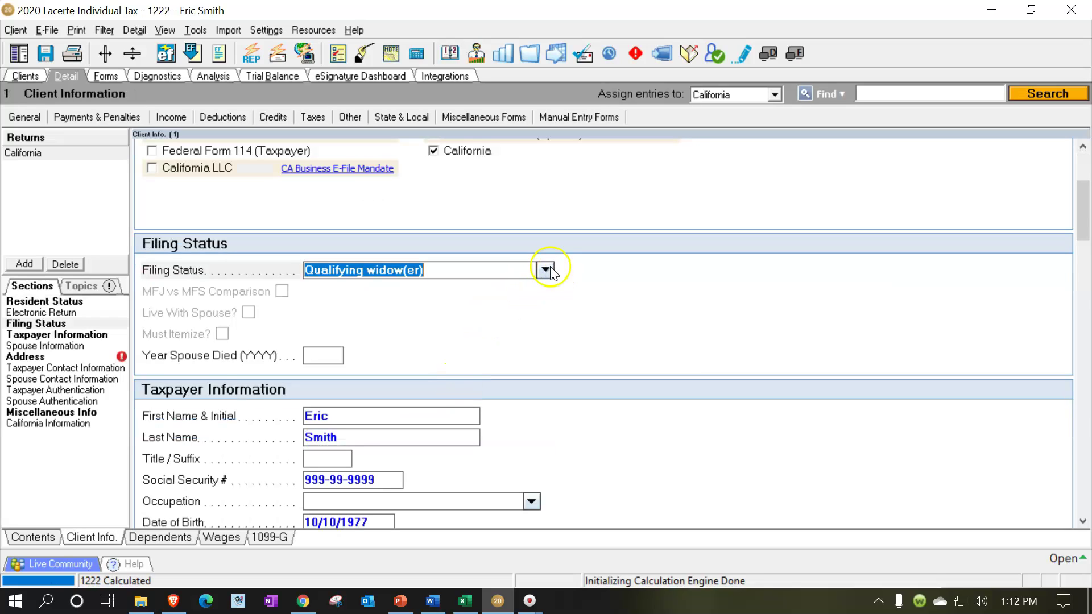
left_click(545, 271)
left_click(383, 290)
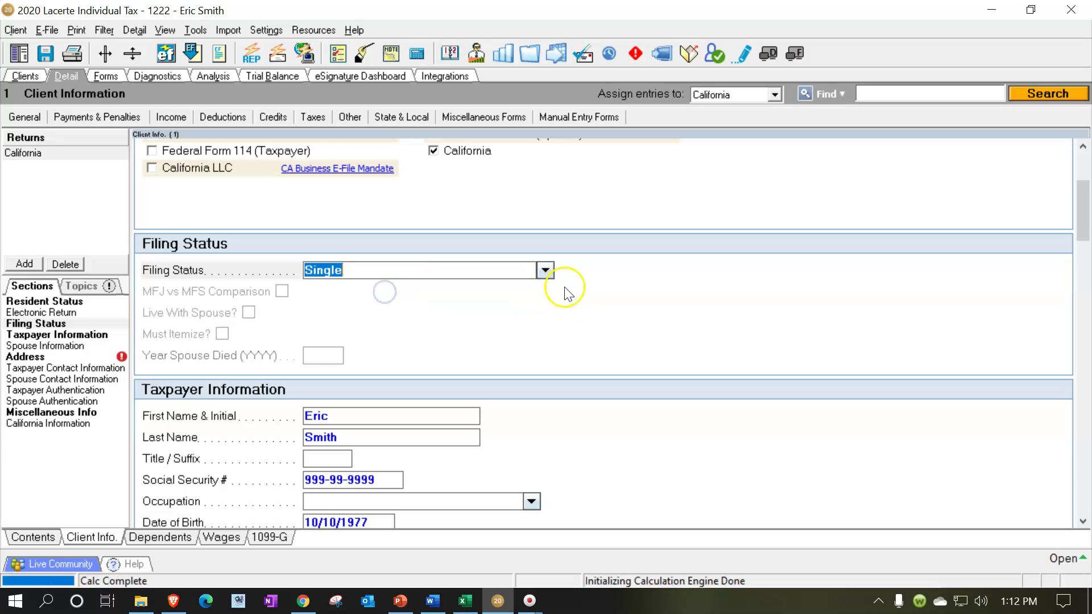
- Change the taxpayer's date of birth in the taxpayer information to one before January 2, 1956
scroll(597, 330, "down", 3)
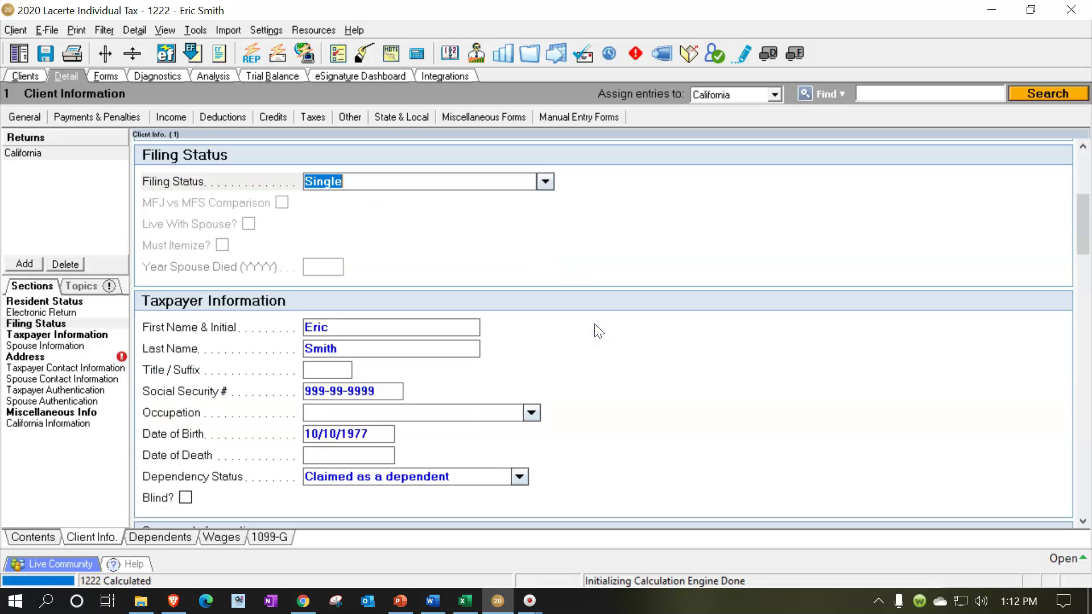
left_click(588, 362)
scroll(592, 369, "down", 3)
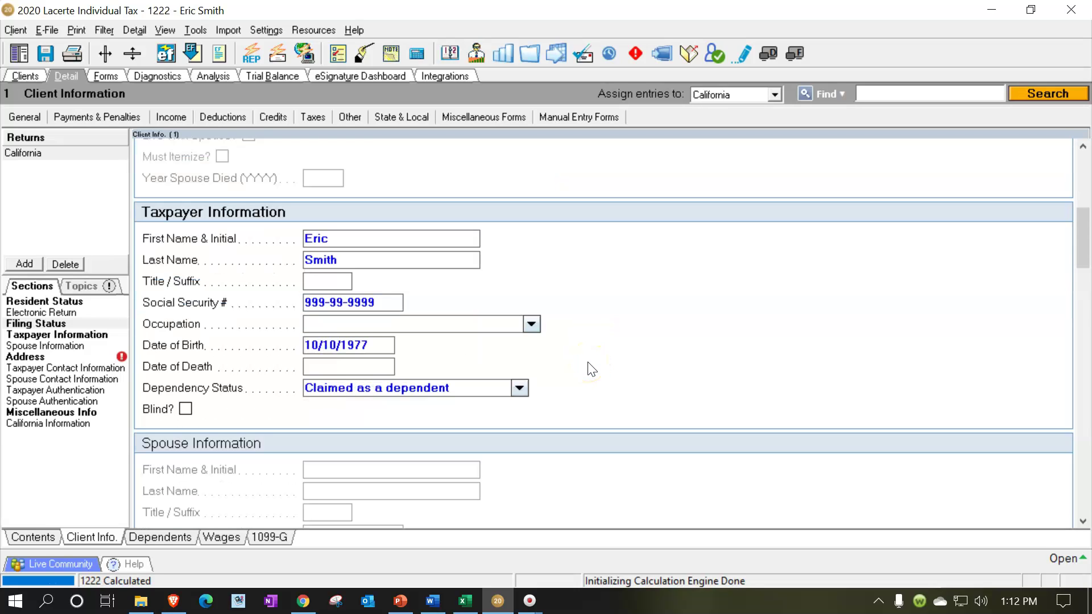
left_click(479, 375)
left_click(369, 345)
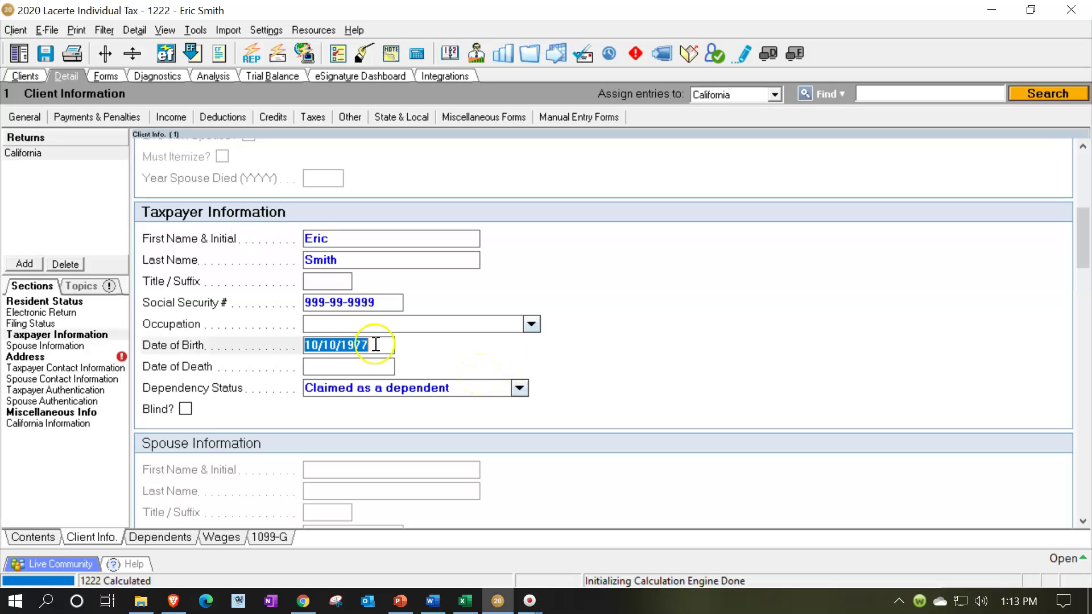
type("10/10/195")
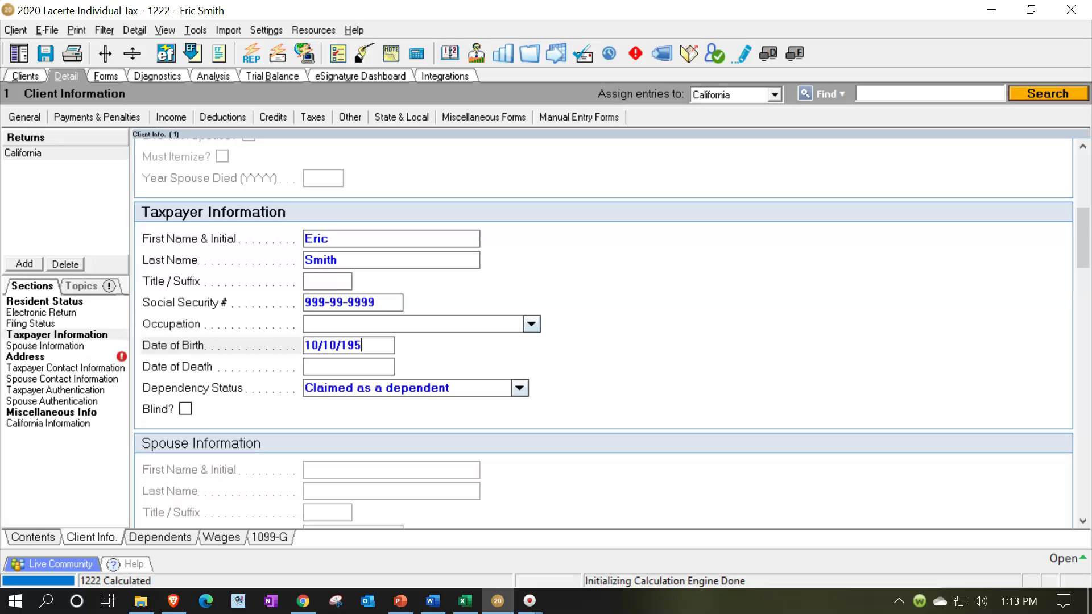
type("3")
key("Tab")
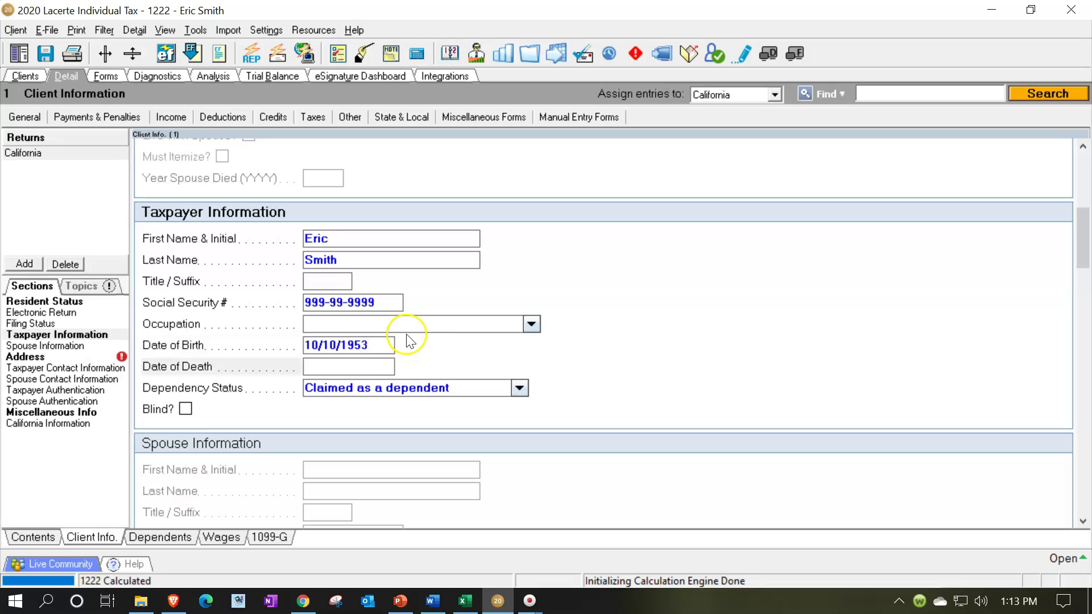
- Review Form 1040-SR page 1, including the age/blindness boxes and the income lines down to adjusted gross income
left_click(113, 78)
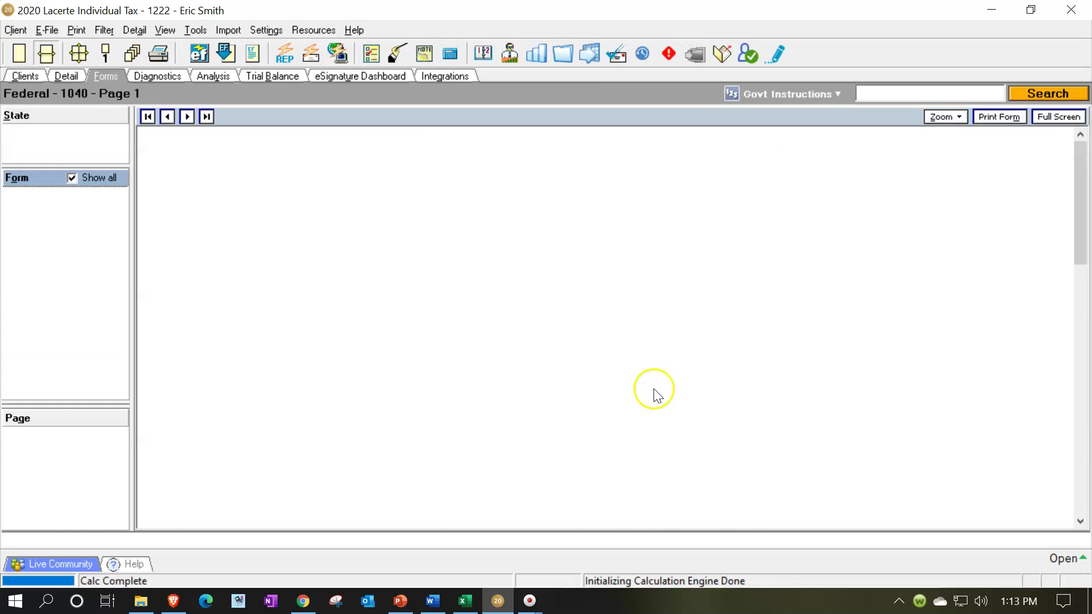
scroll(826, 339, "down", 5)
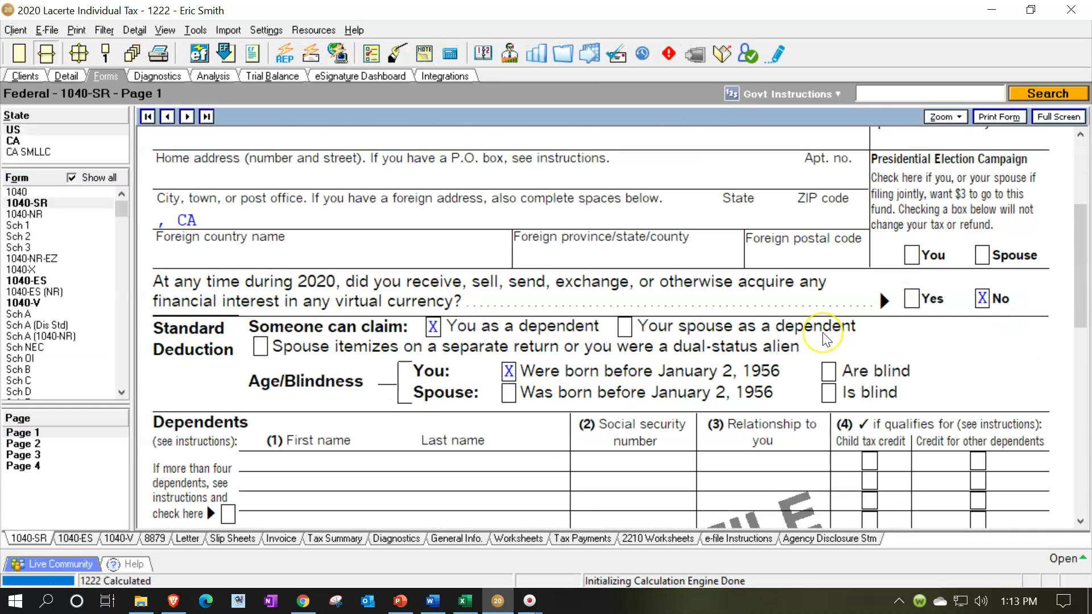
scroll(823, 337, "down", 8)
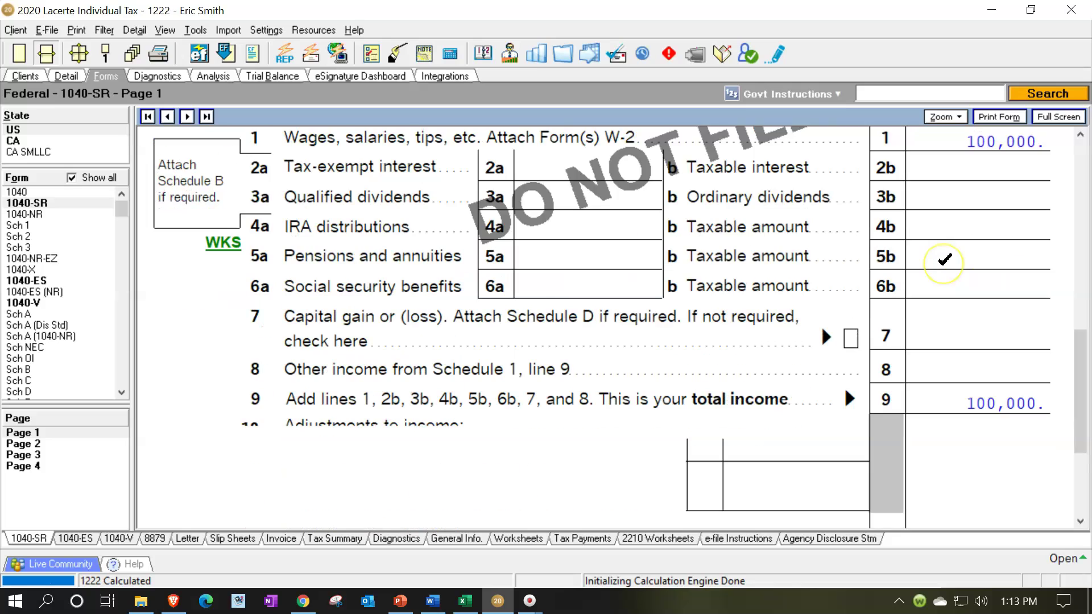
scroll(943, 261, "down", 3)
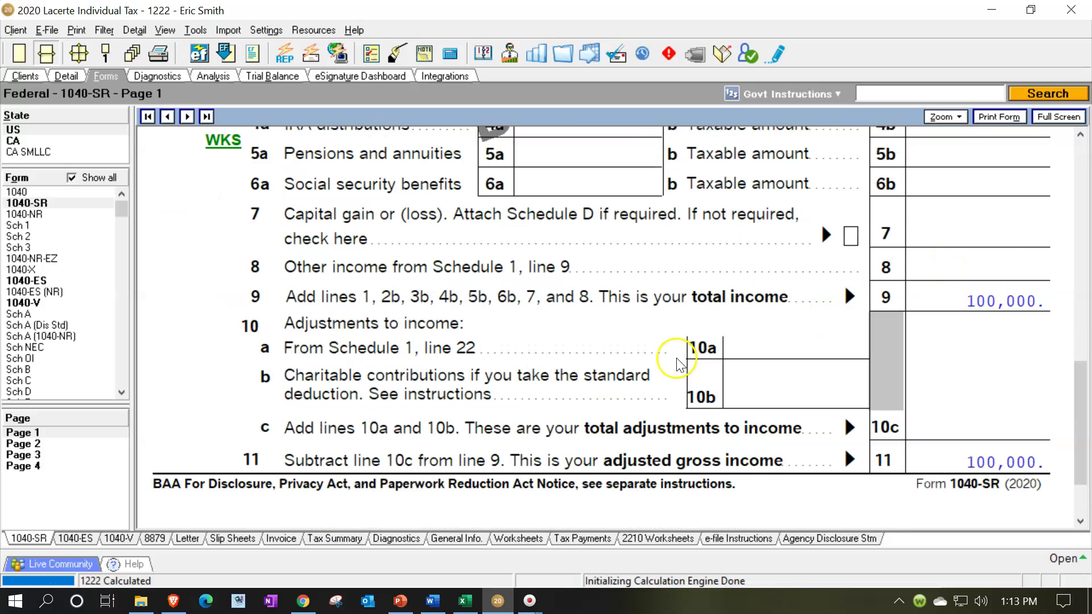
scroll(677, 364, "up", 10)
scroll(677, 364, "down", 12)
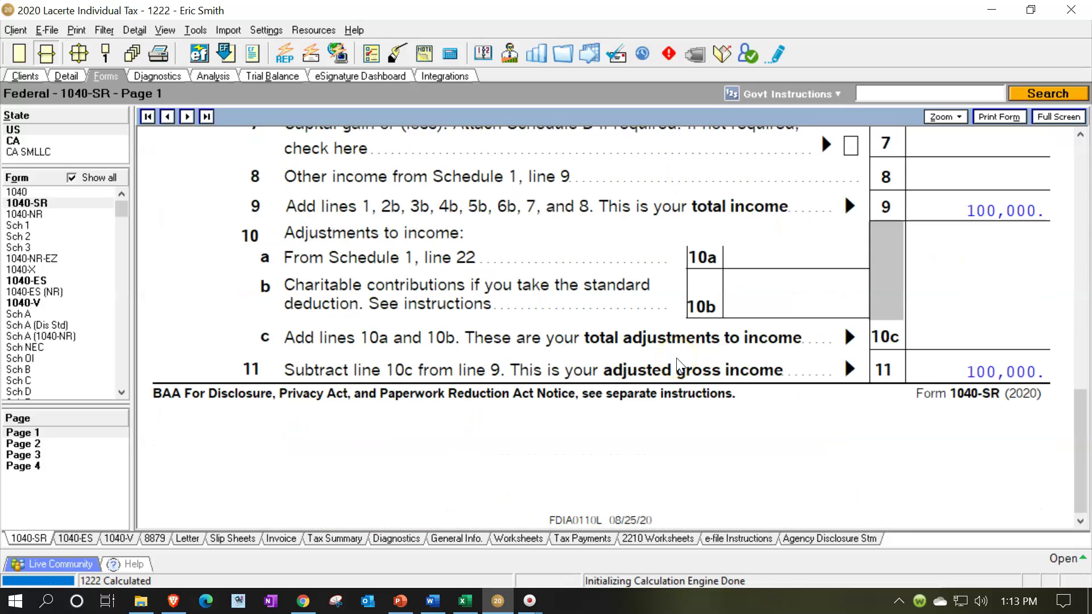
- Open the regular Form 1040 and review the filing status, line 12 standard deduction and line 15 taxable income on page 1
left_click(17, 193)
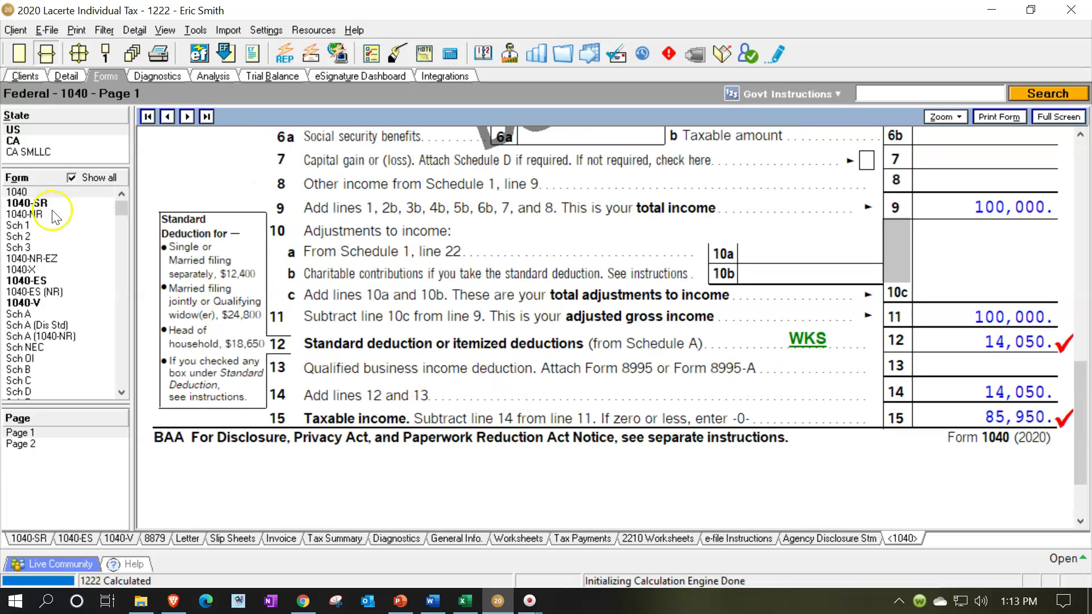
scroll(647, 369, "up", 5)
scroll(647, 370, "down", 5)
left_click(969, 336)
scroll(370, 401, "up", 10)
scroll(369, 400, "down", 10)
- Switch to the Excel tax worksheet and select the empty label cell below Itemize in the standard deduction table
left_click(465, 608)
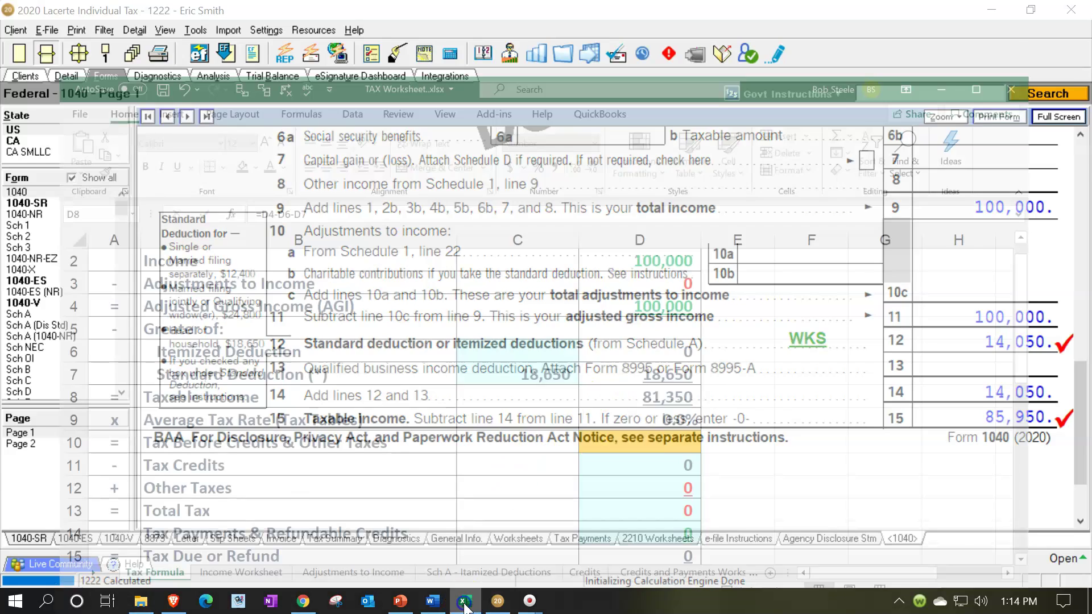
left_click(448, 434)
scroll(448, 434, "down", 4)
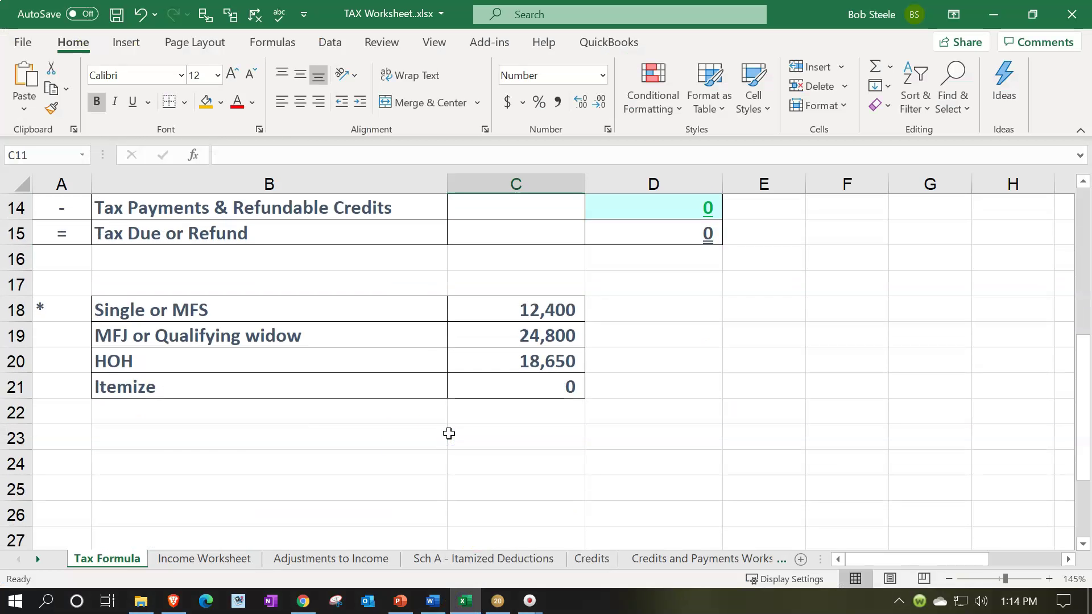
left_click(142, 414)
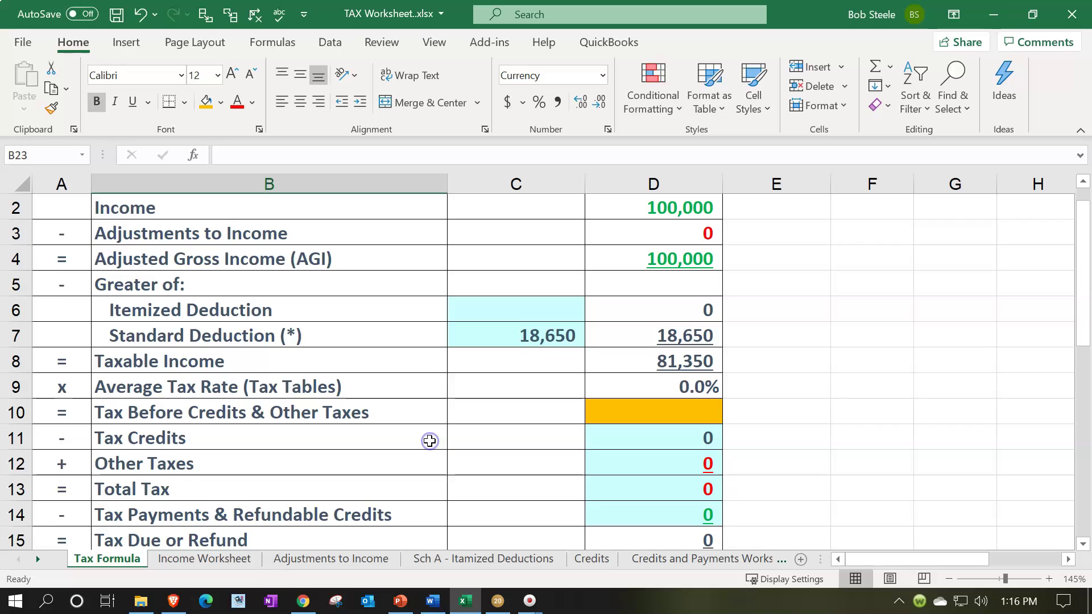
- Set the standard deduction in C7 to =C18+E22, the single amount plus the age addition, and check the taxable income in D8
scroll(426, 441, "up", 1)
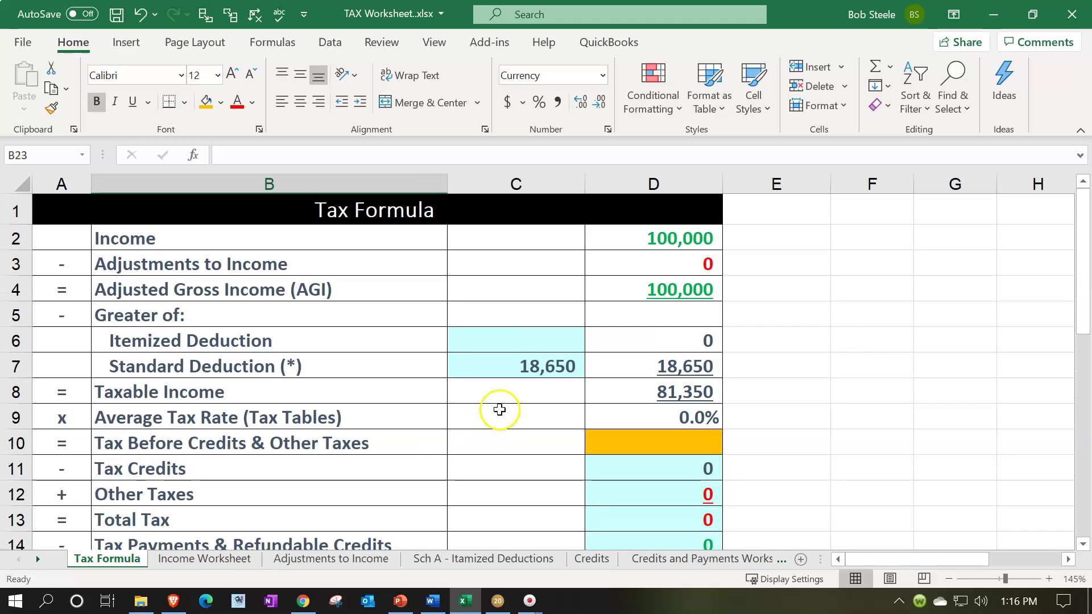
left_click(532, 373)
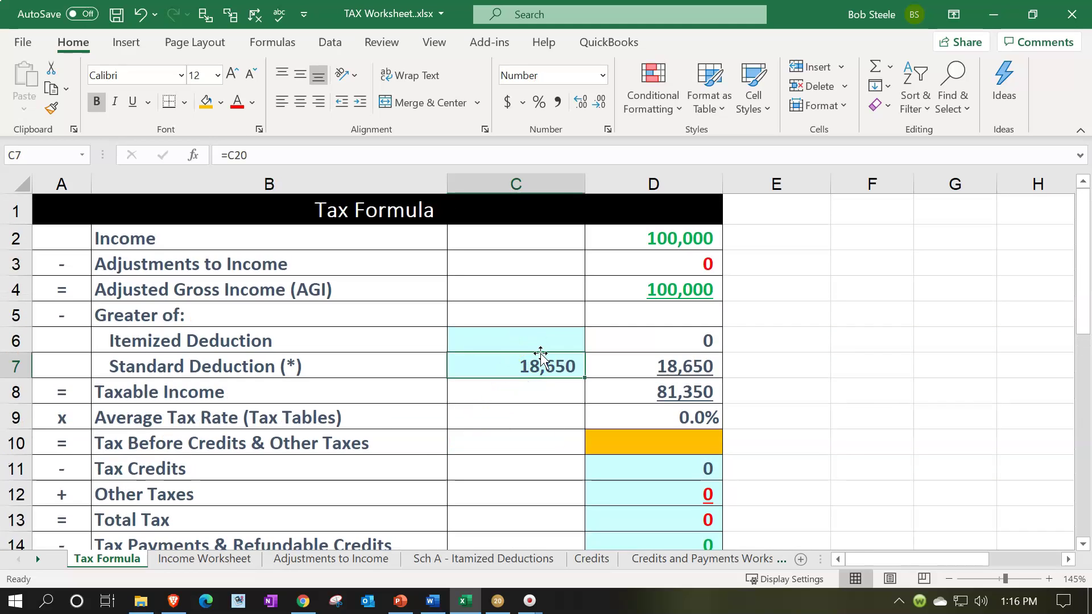
type("=")
scroll(541, 354, "down", 4)
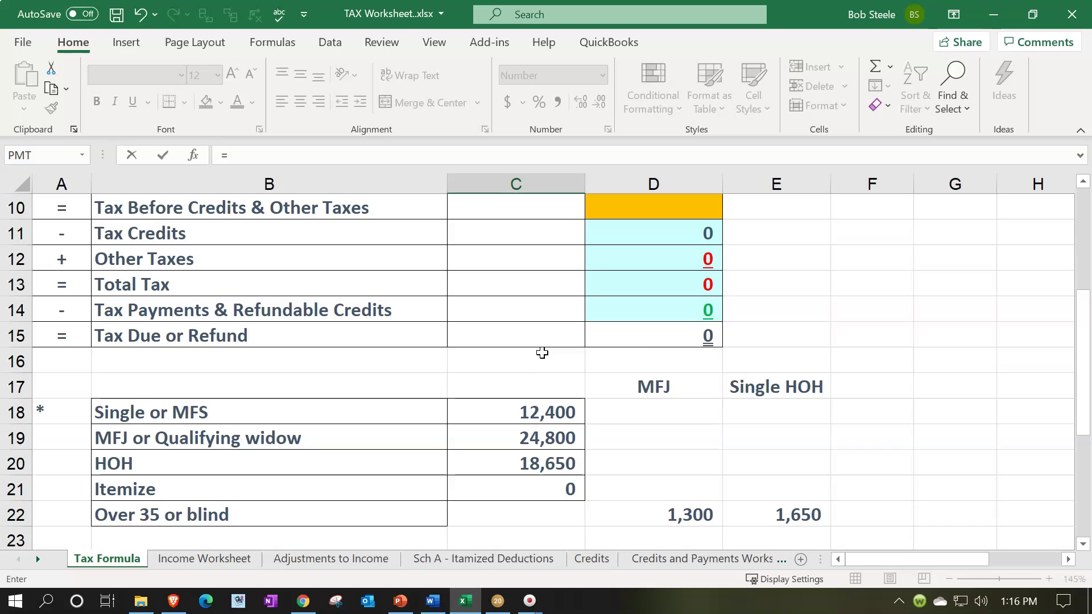
left_click(494, 338)
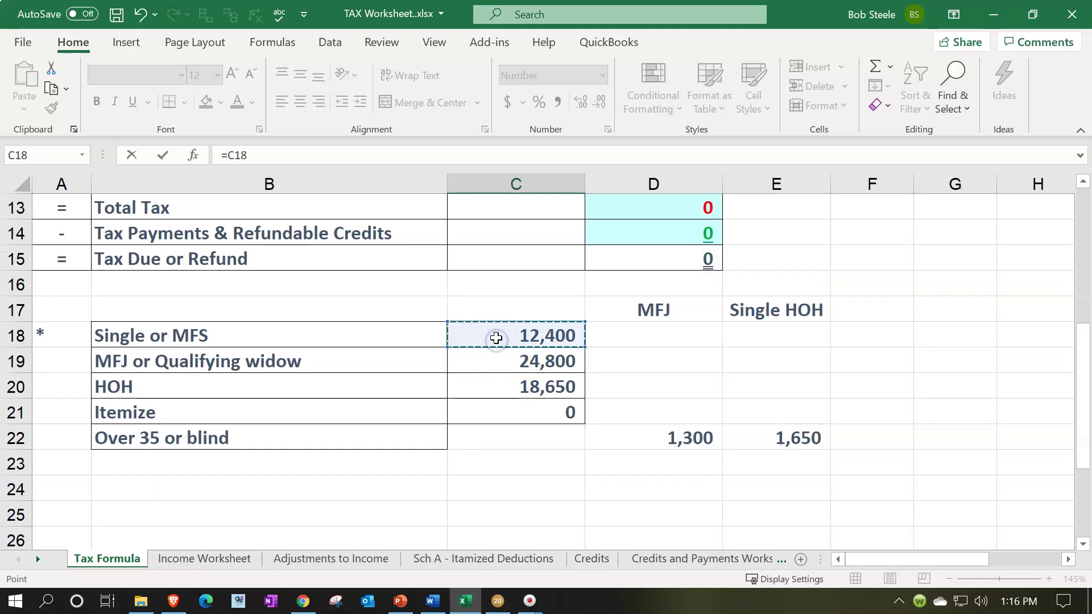
type("+")
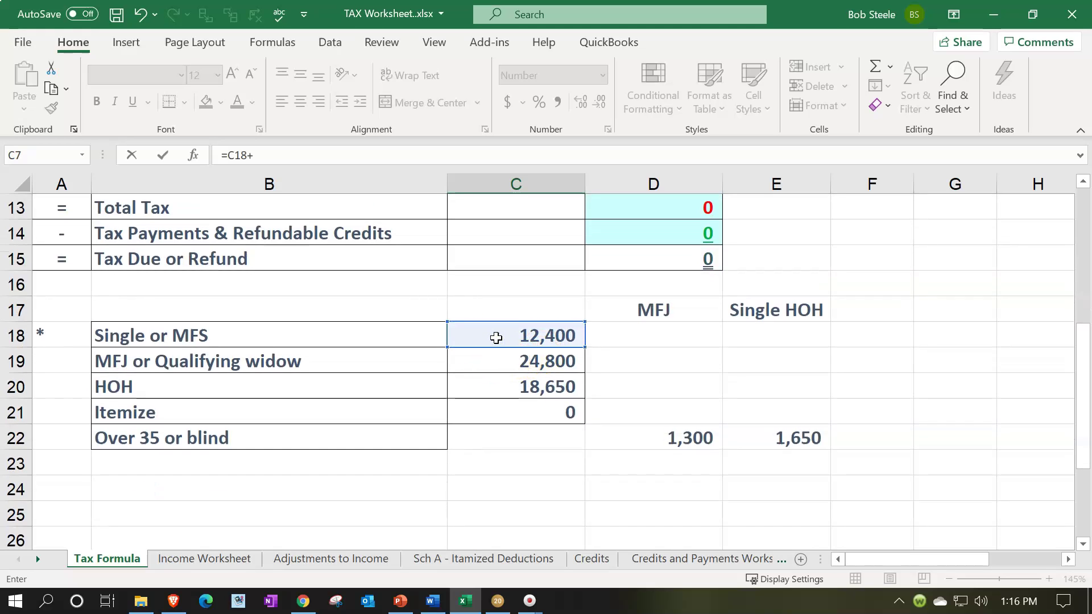
left_click(778, 435)
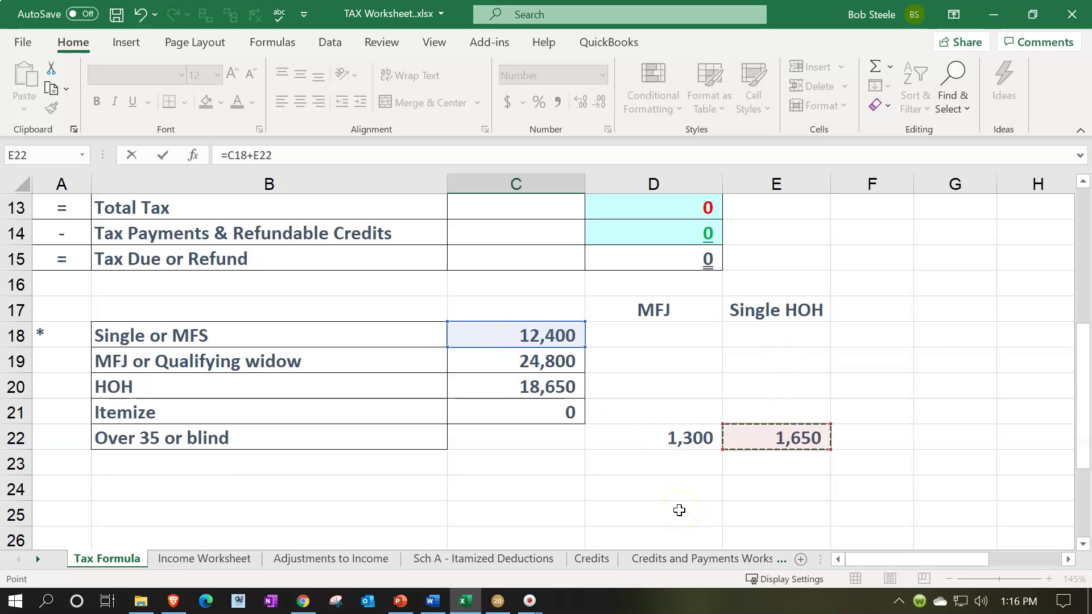
key("Return")
scroll(679, 510, "up", 2)
left_click(531, 326)
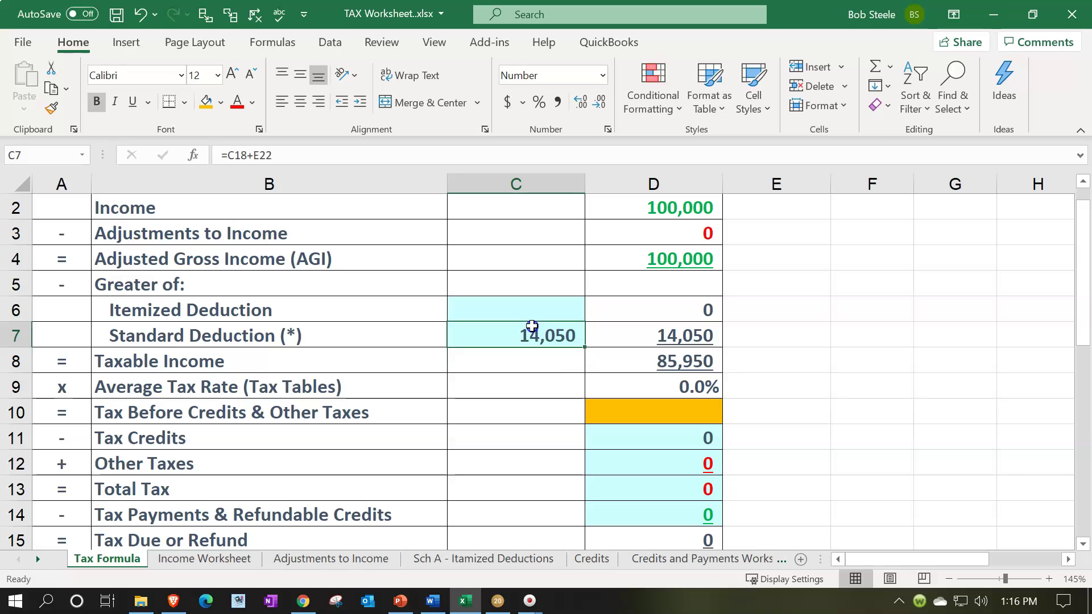
left_click(646, 356)
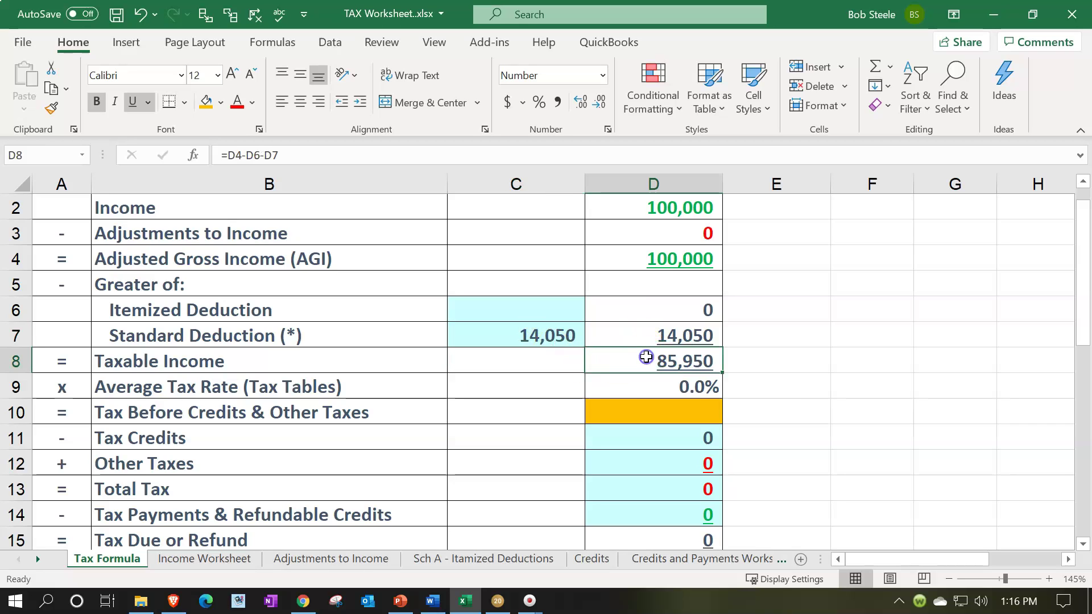
- Switch to Lacerte and mark the line 12 standard deduction and line 15 taxable income on Form 1040 as verified
left_click(497, 601)
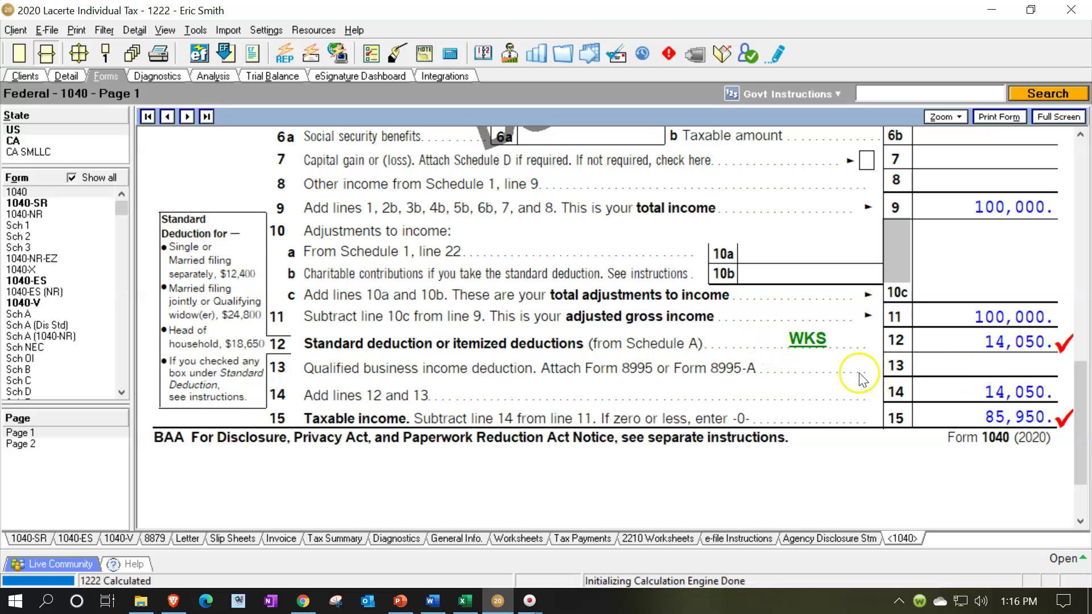
left_click(1007, 341)
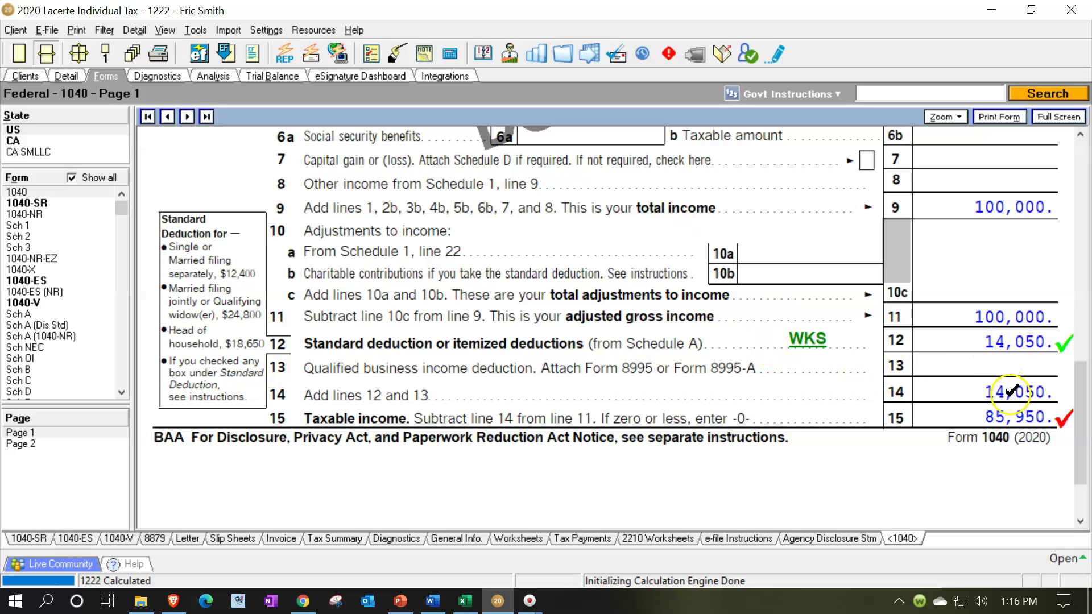
left_click(1016, 411)
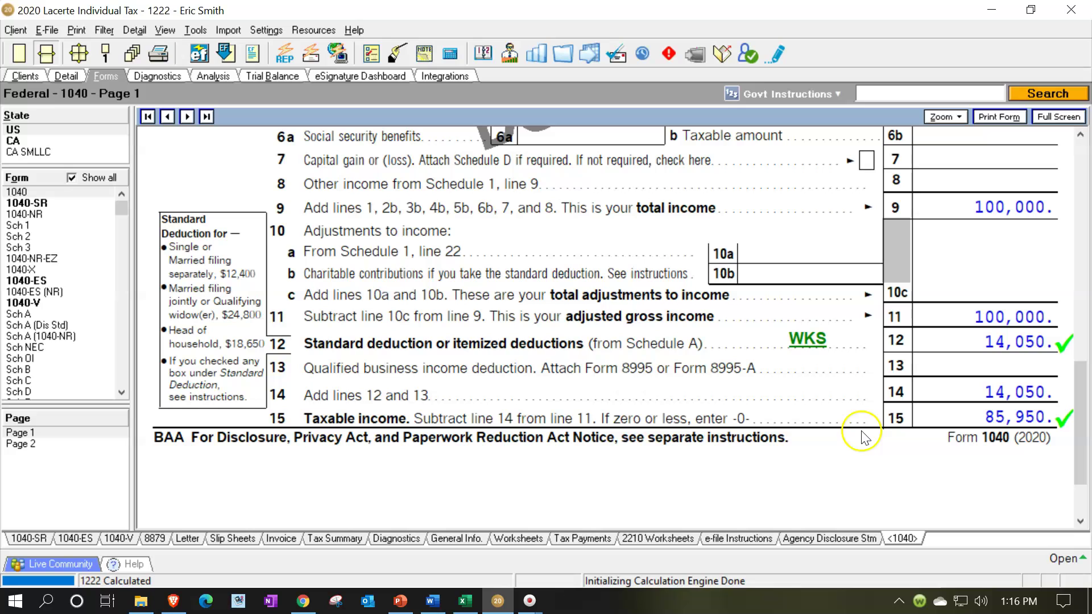
- Review Form 1040-SR pages 1 and 2, compare the taxable income with the Excel worksheet, and return to the regular Form 1040
left_click(50, 203)
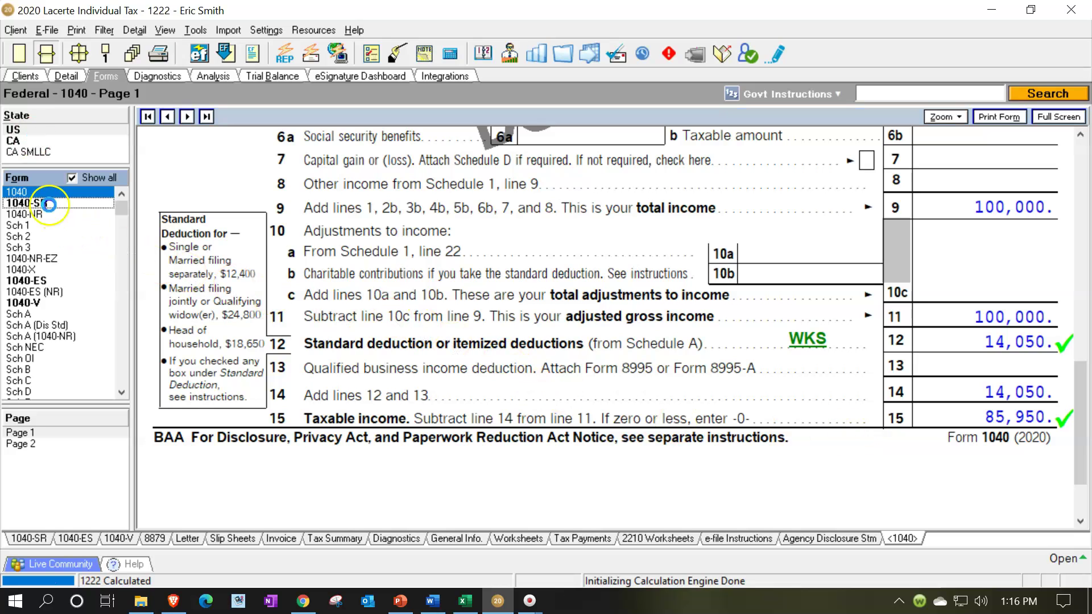
scroll(666, 408, "down", 10)
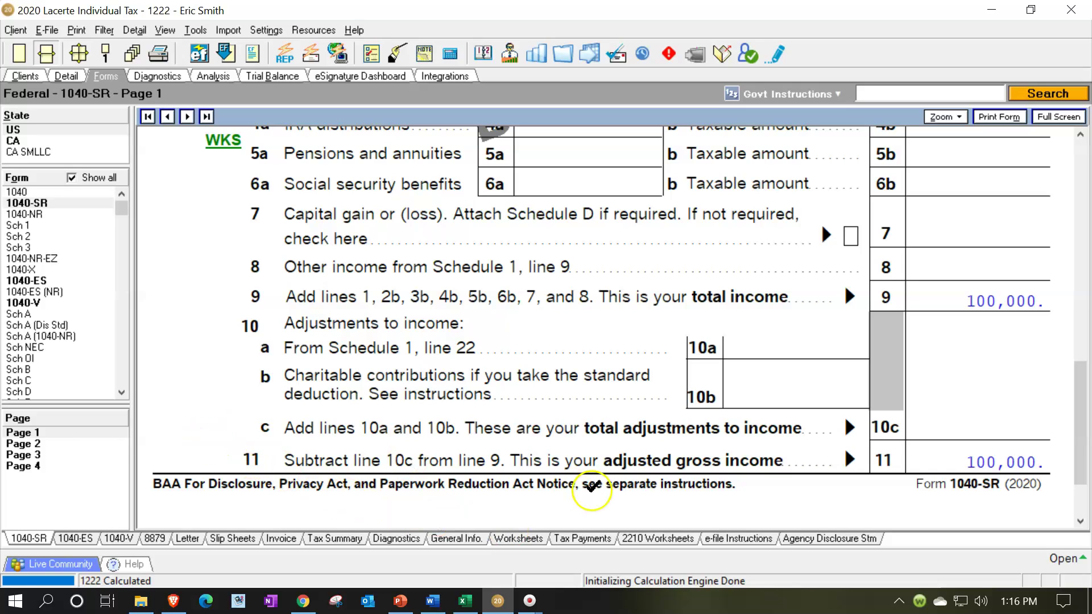
left_click(56, 445)
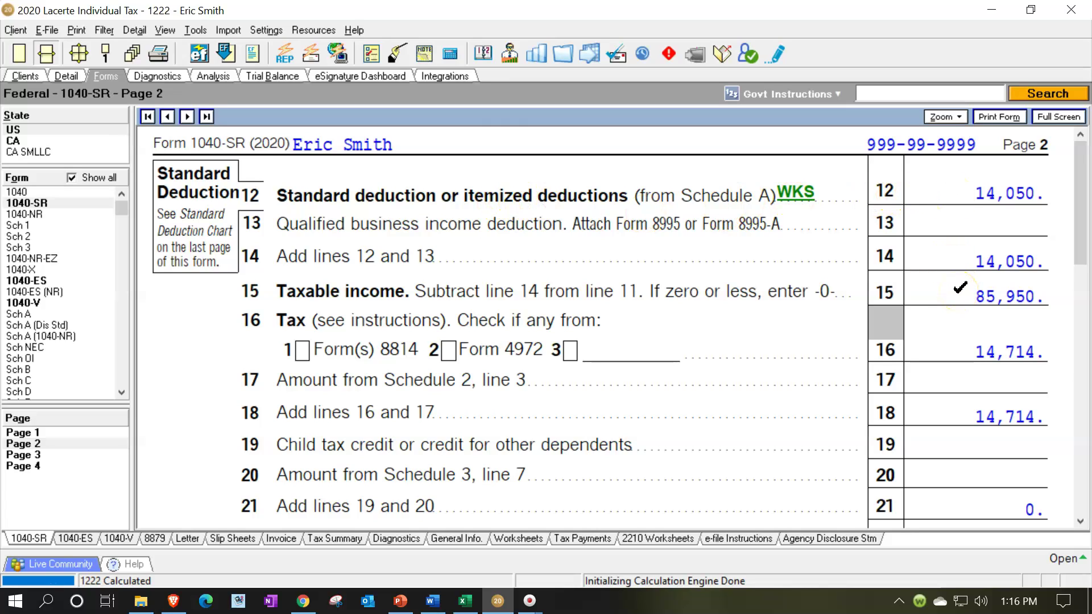
left_click(465, 600)
scroll(519, 458, "down", 1)
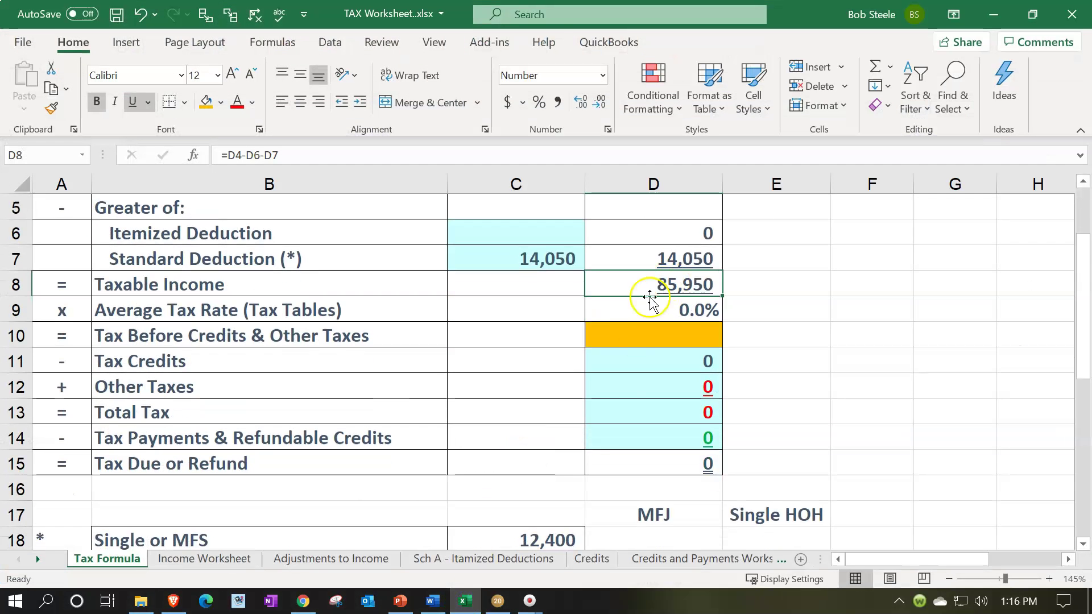
left_click(464, 599)
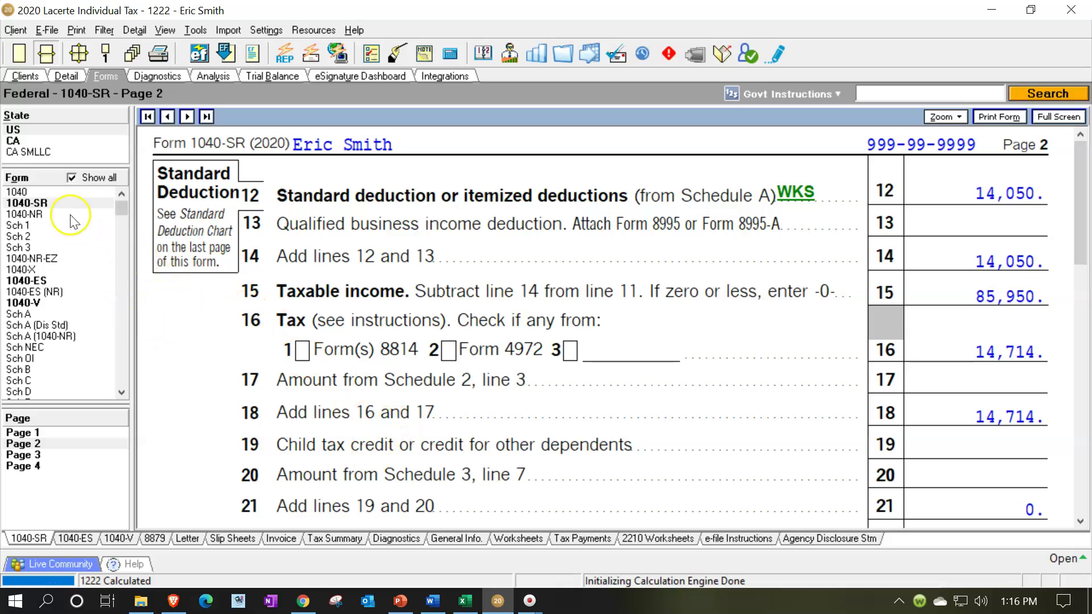
left_click(22, 191)
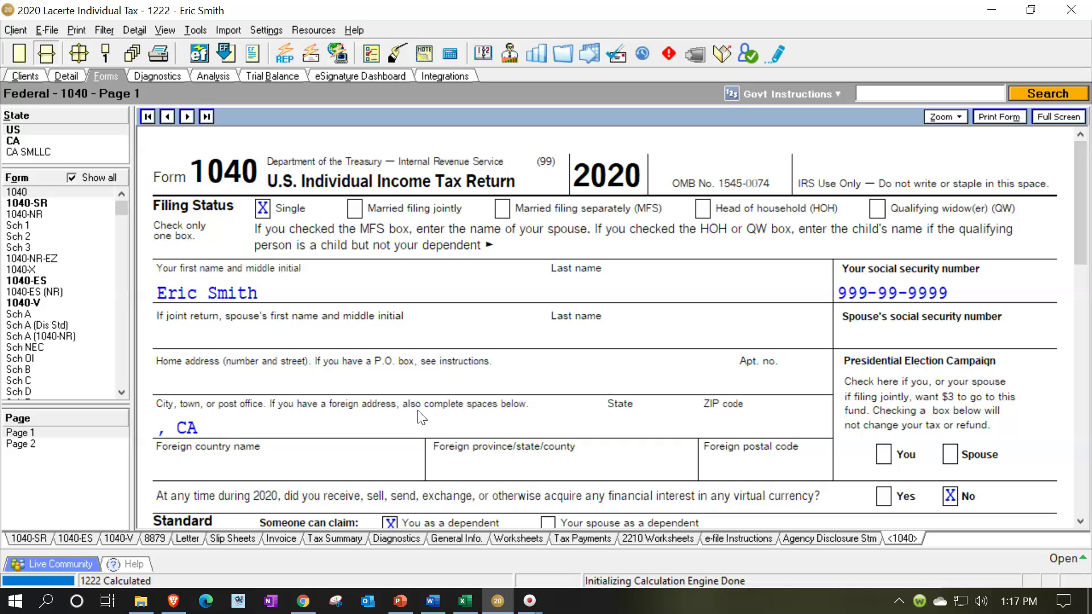
- In the client information, replace the taxpayer's date of birth with one under age 65 and mark the taxpayer as blind
left_click(78, 82)
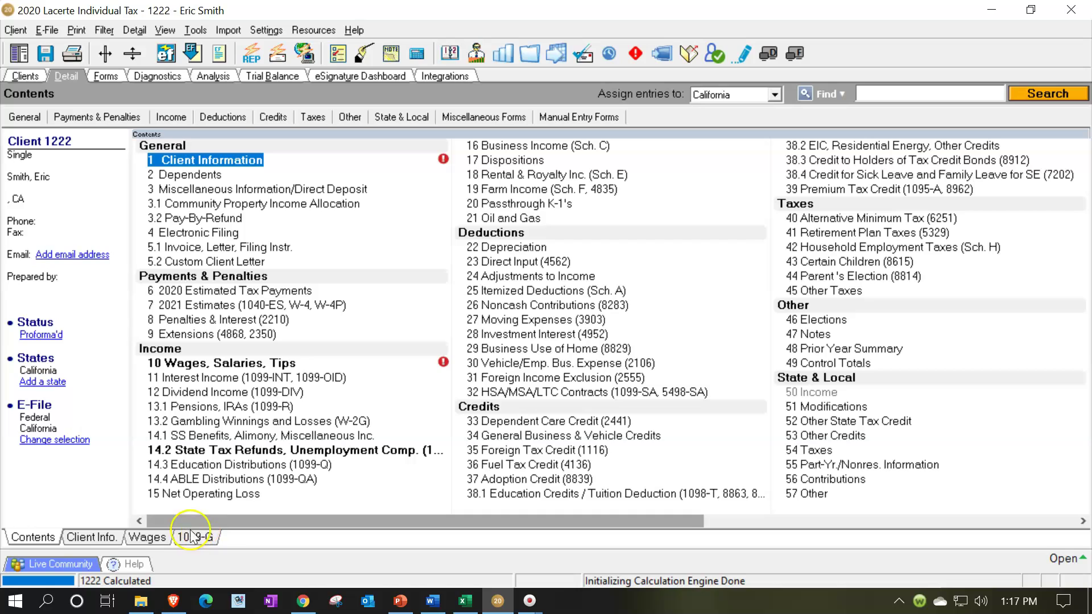
left_click(111, 536)
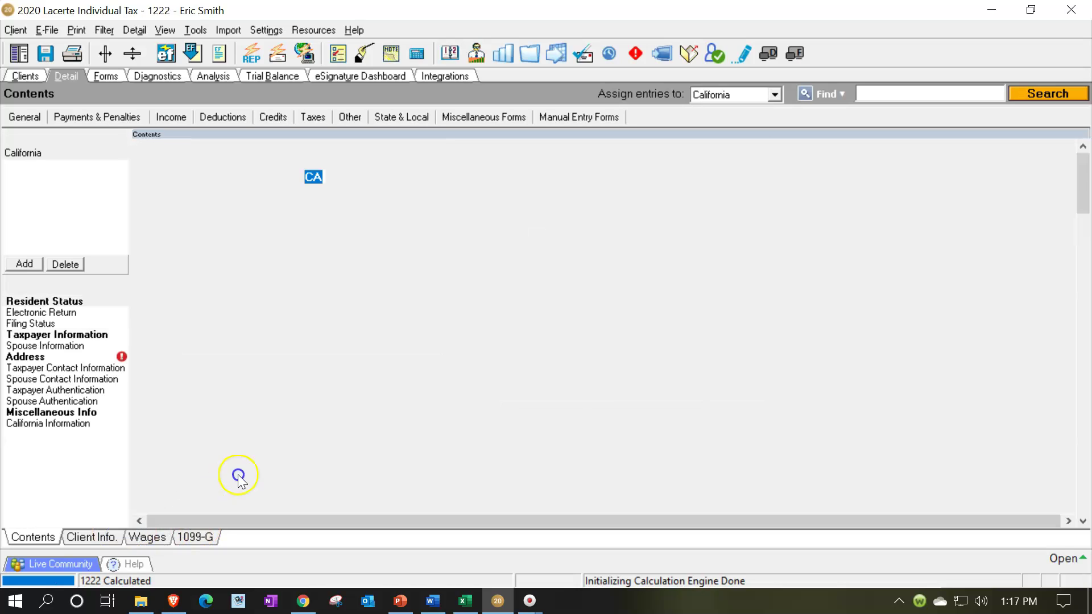
scroll(427, 448, "down", 3)
scroll(426, 448, "down", 3)
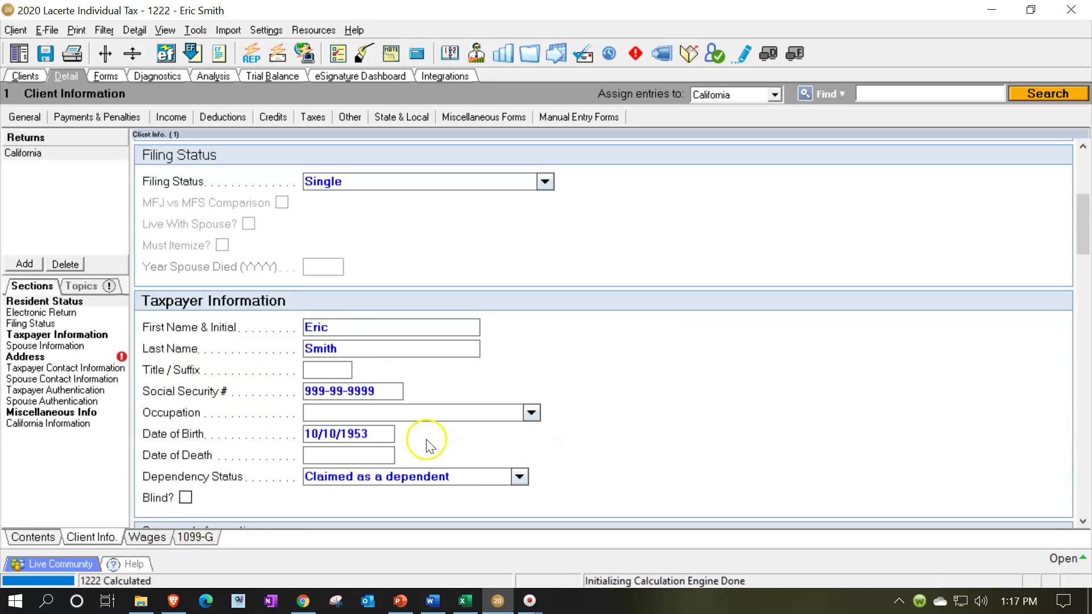
left_click(383, 343)
left_click(382, 346)
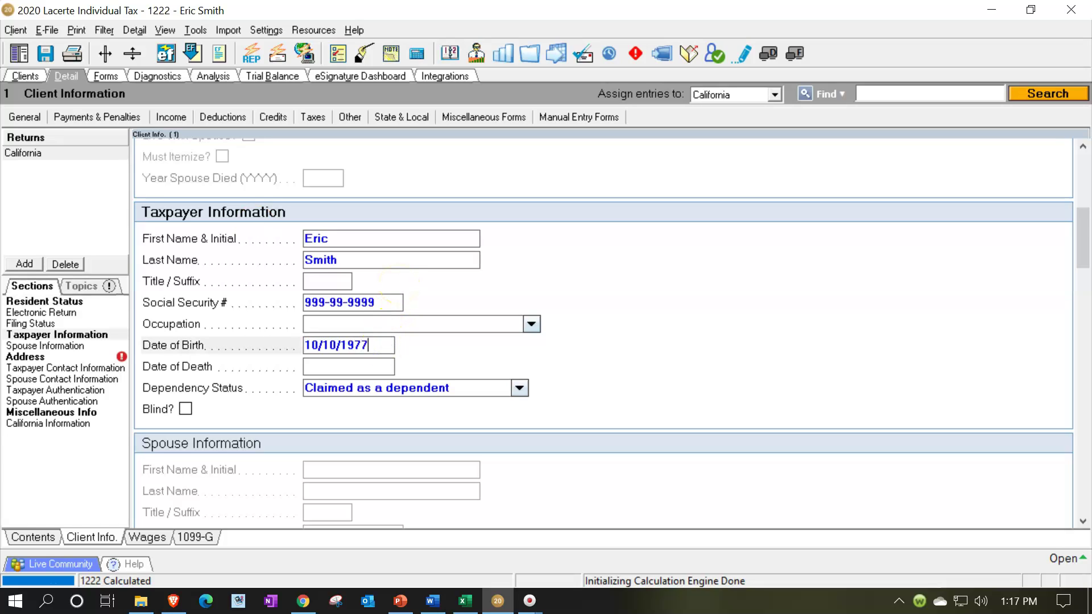
key("Tab")
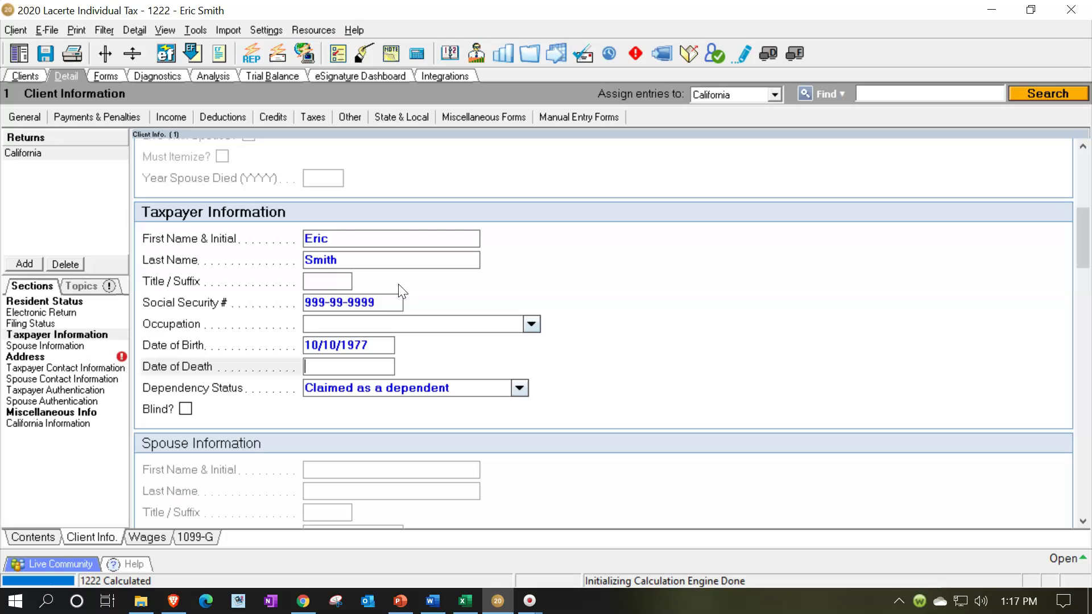
left_click(185, 409)
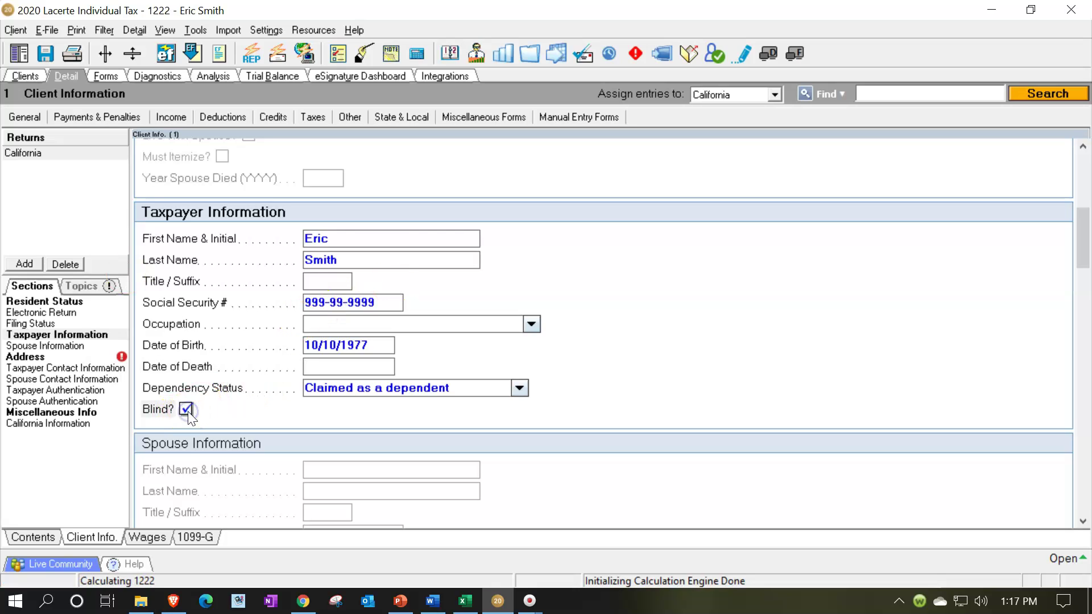
- Return to Form 1040 page 1 and review the line 12 standard deduction and line 15 taxable income
left_click(106, 77)
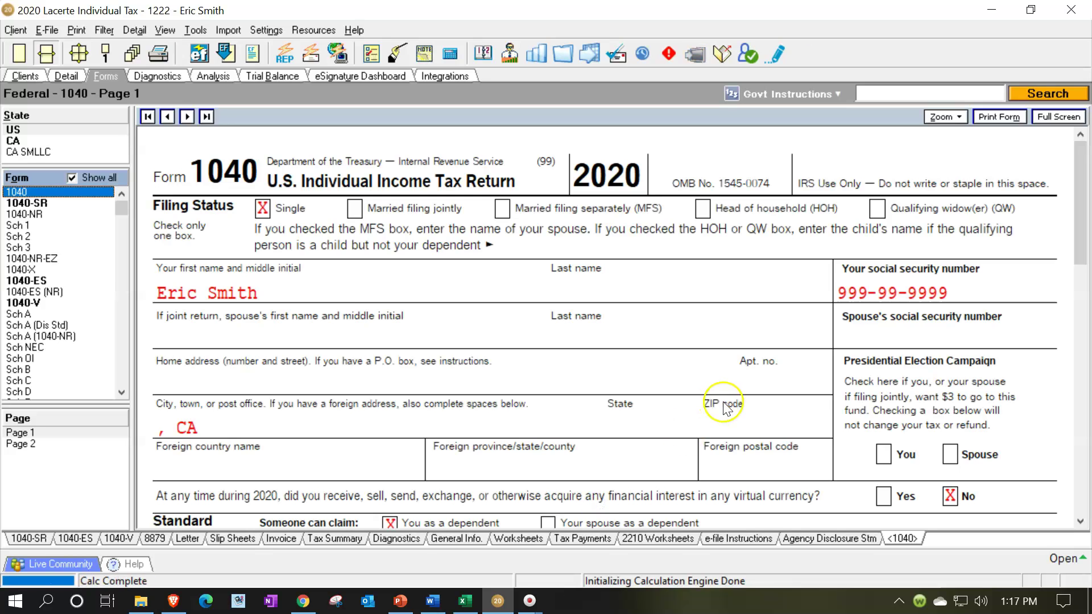
scroll(724, 404, "down", 10)
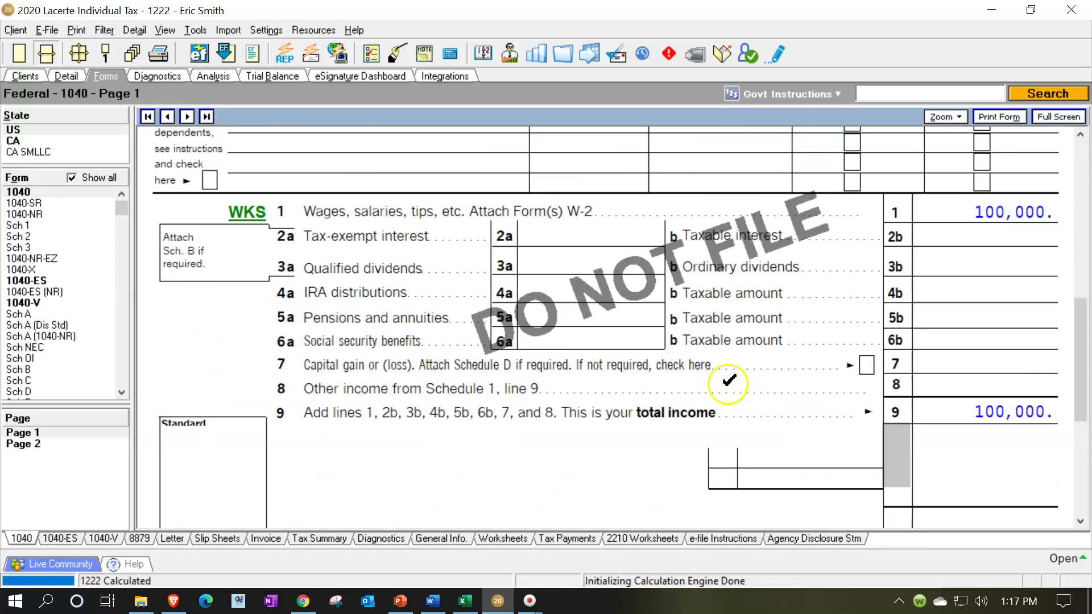
scroll(728, 384, "down", 3)
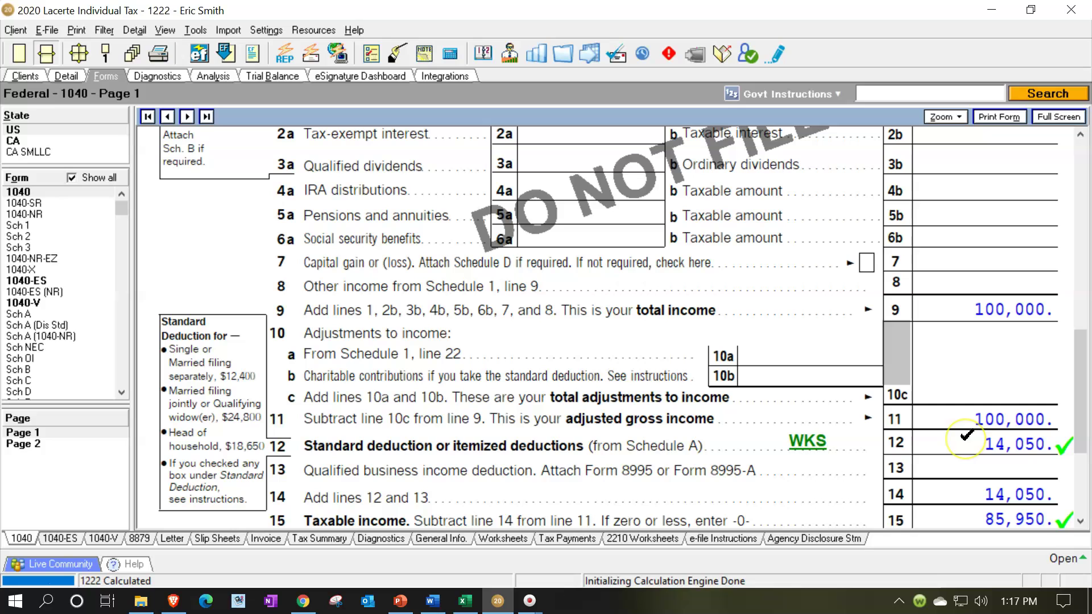
- Switch to the Excel worksheet and check which table amounts the C7 standard deduction formula uses, leaving the formula as it is
left_click(465, 603)
left_click(465, 603)
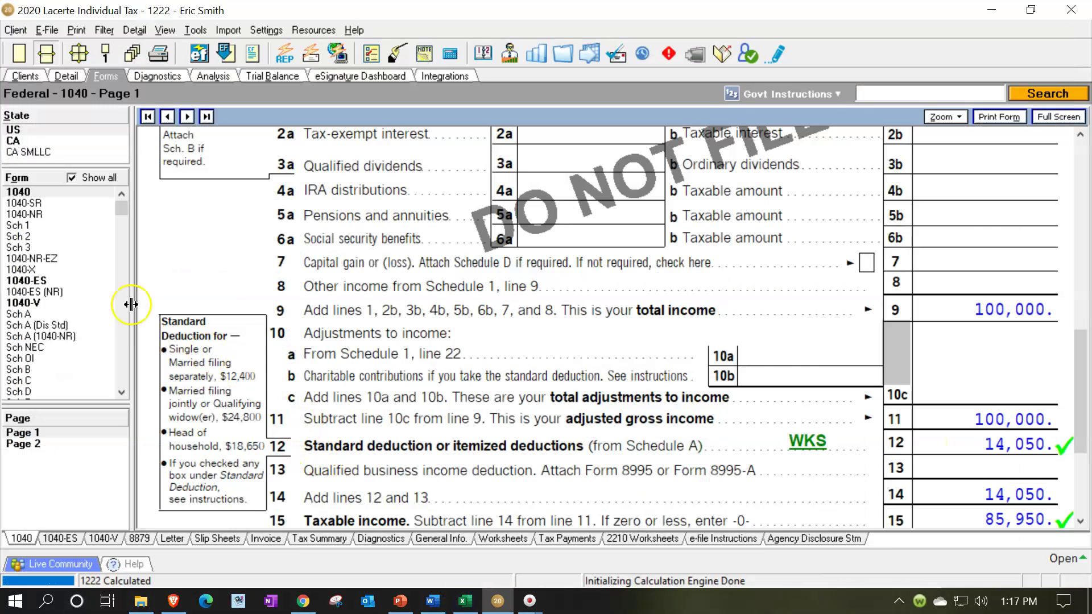
left_click(465, 601)
left_click(543, 448)
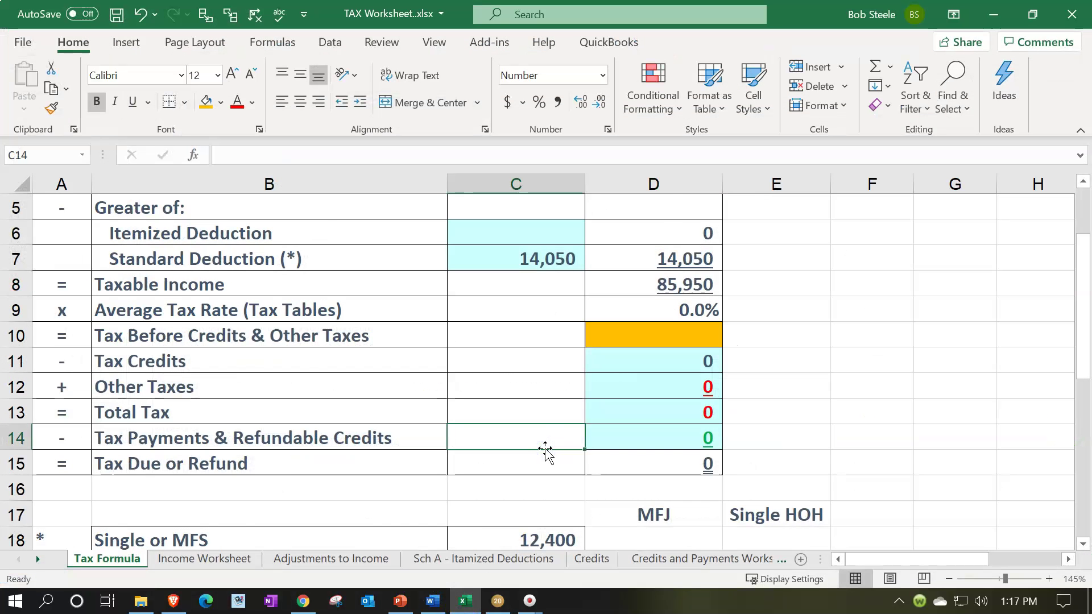
scroll(545, 449, "up", 1)
scroll(533, 340, "down", 2)
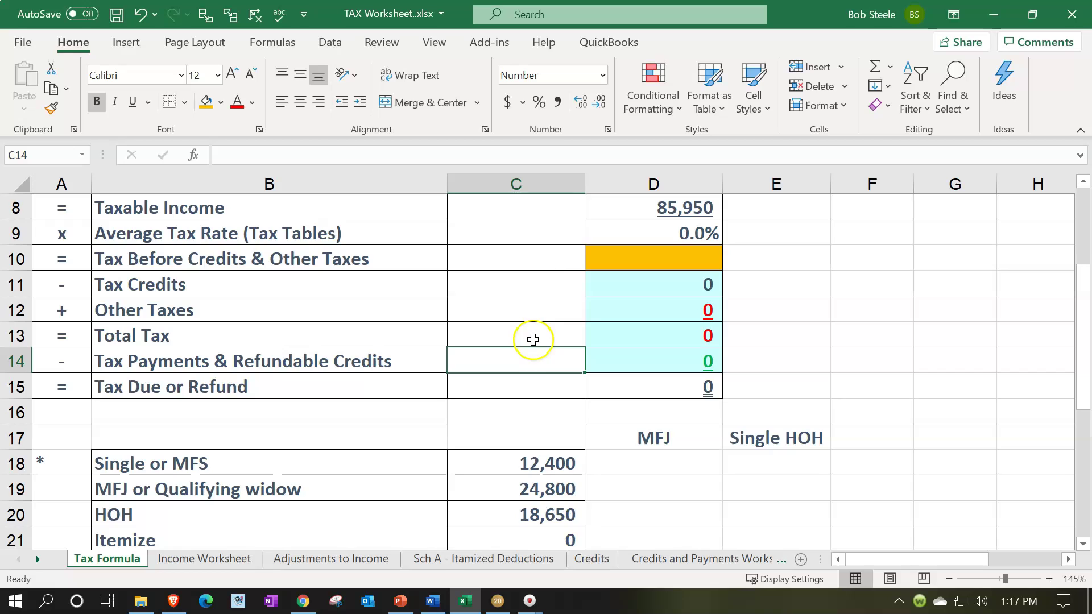
scroll(540, 263, "up", 1)
double_click(542, 265)
scroll(546, 339, "down", 1)
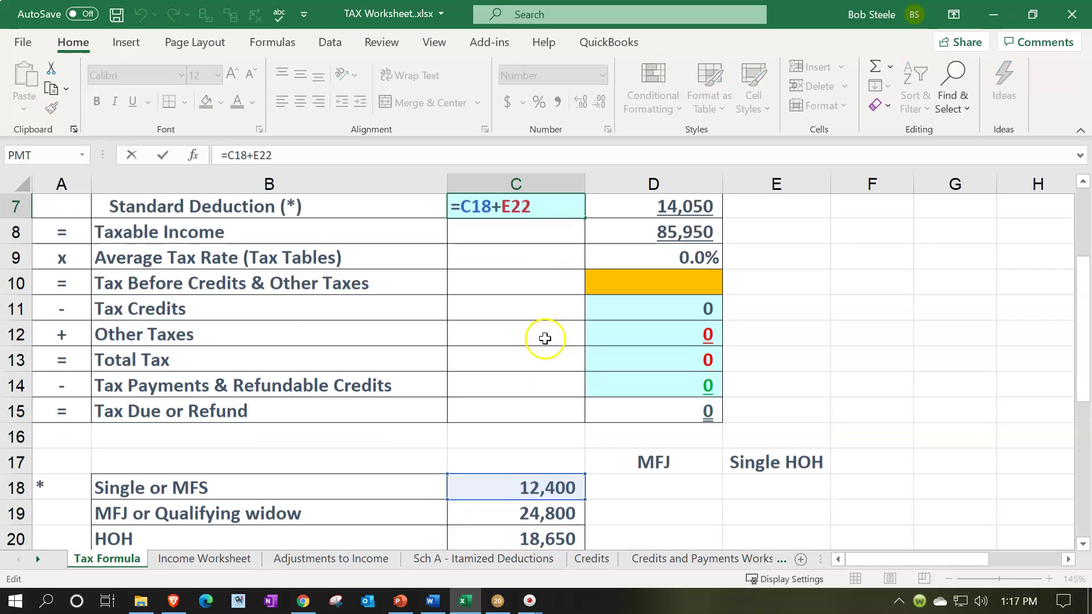
scroll(569, 464, "down", 2)
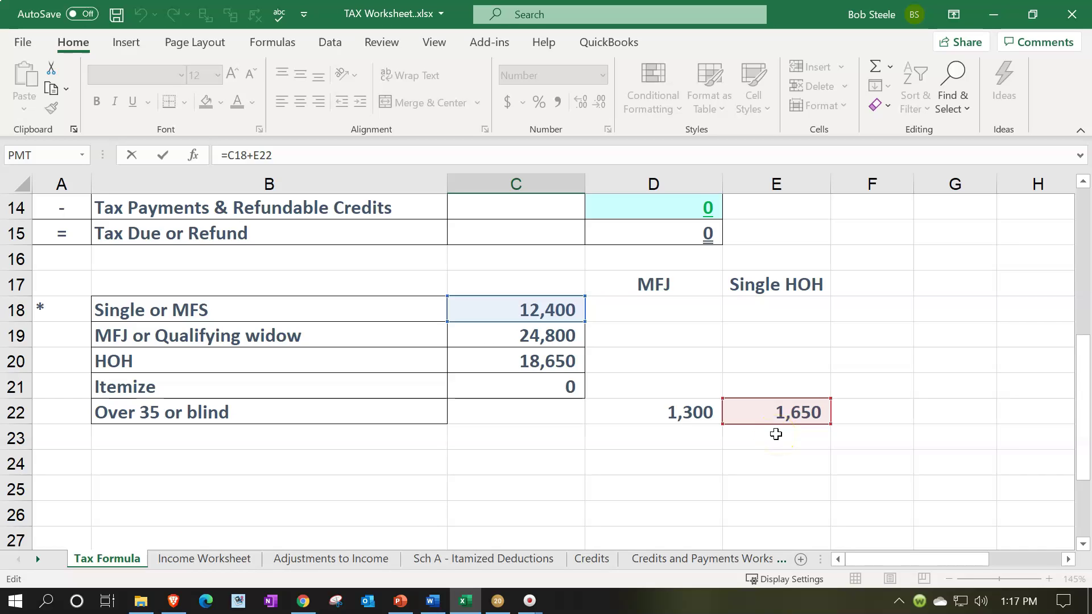
scroll(776, 434, "up", 4)
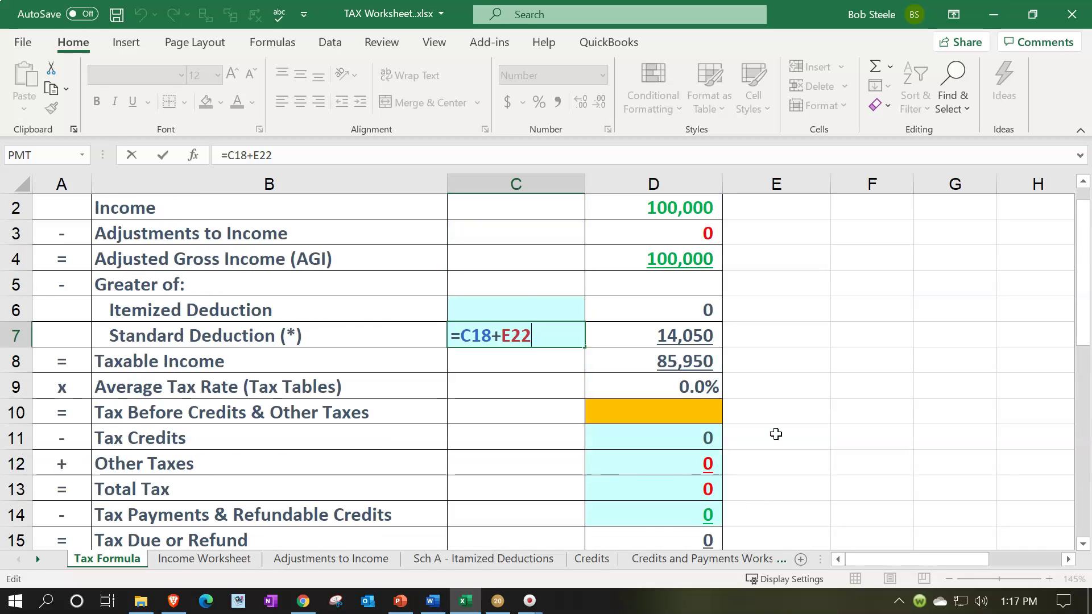
key("Return")
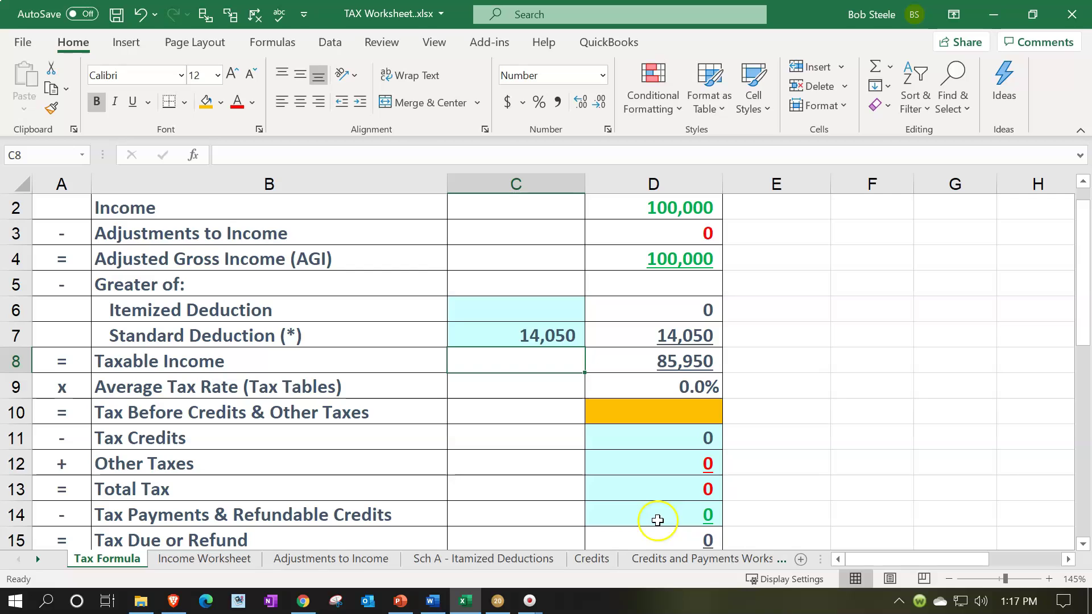
- Switch to Lacerte and set the client's filing status to Married filing jointly in the client information
left_click(512, 591)
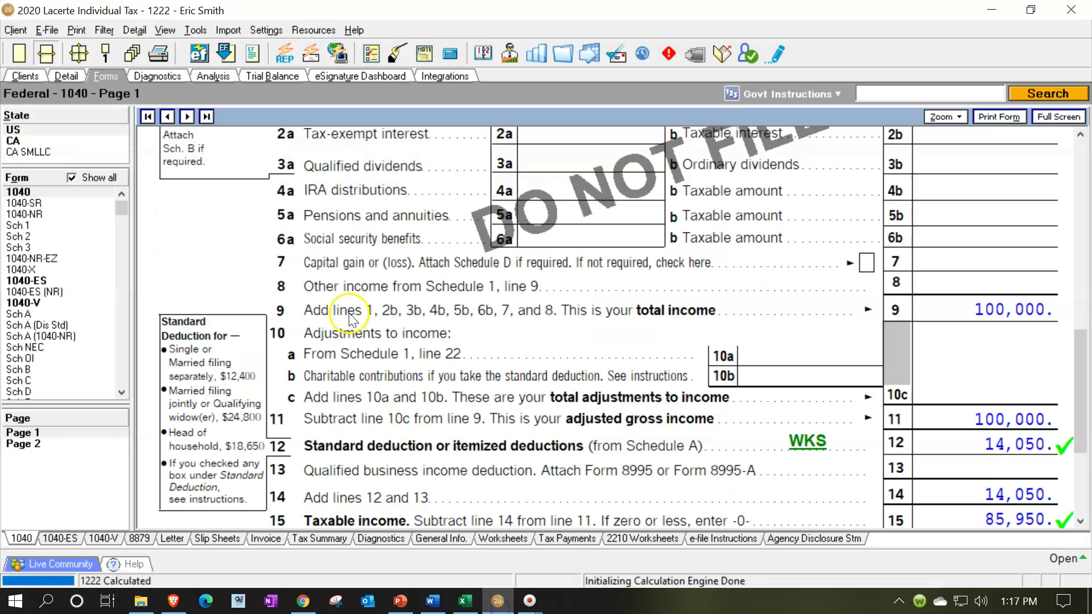
left_click(72, 80)
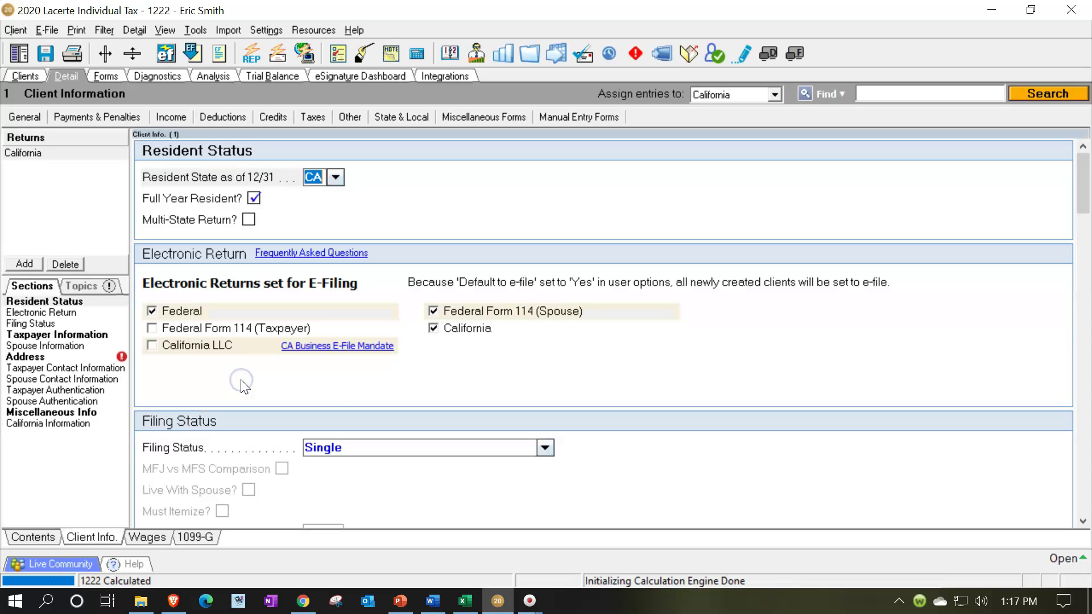
left_click(546, 447)
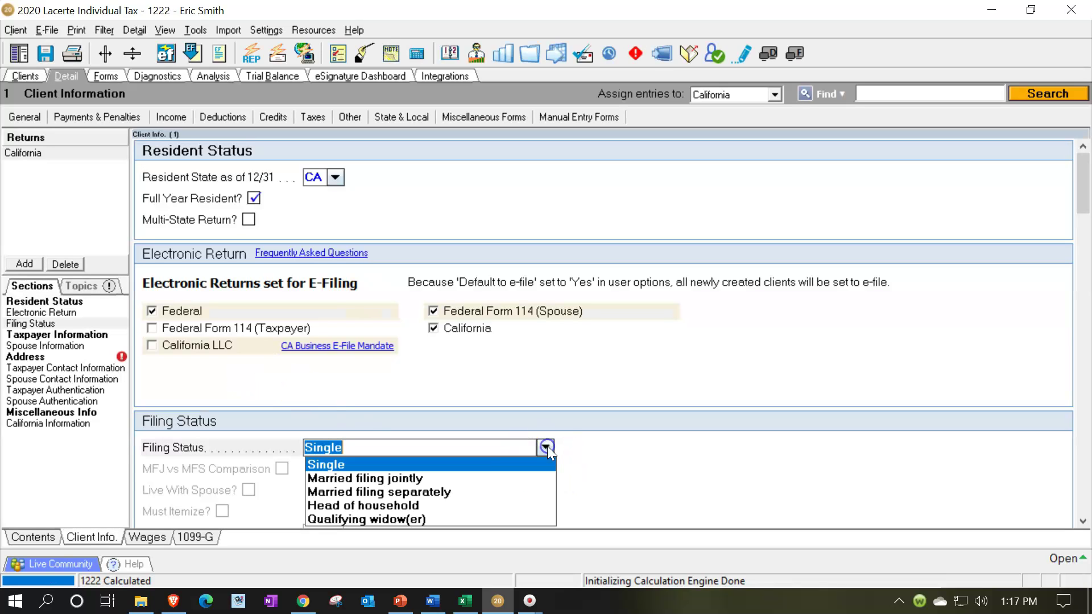
left_click(489, 478)
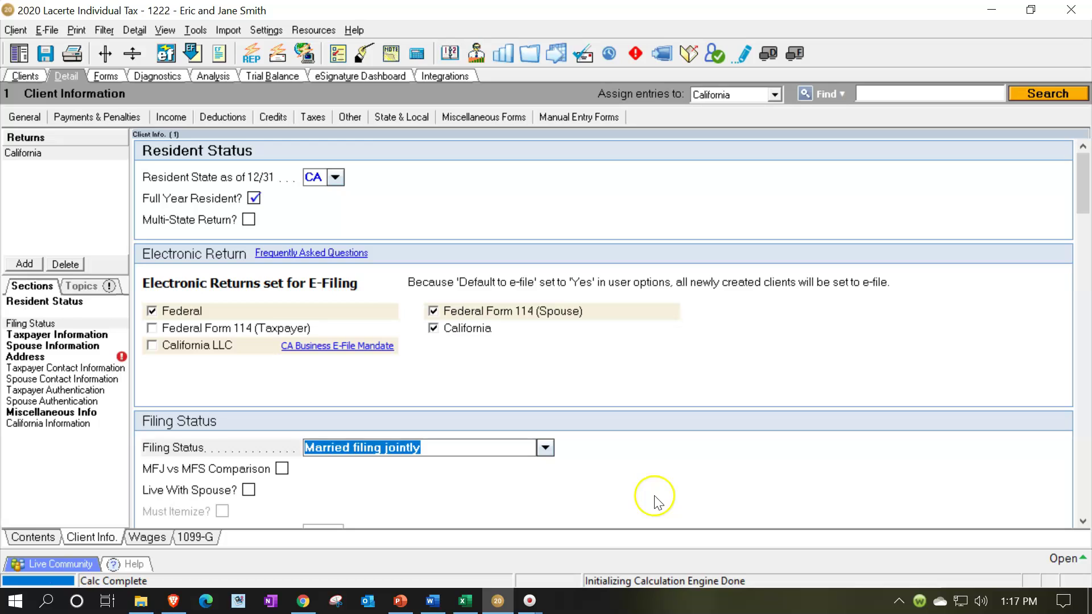
- Reopen Form 1040, dismissing the K-1 transfer notice, and review the line 12 standard deduction and line 15 taxable income
left_click(114, 78)
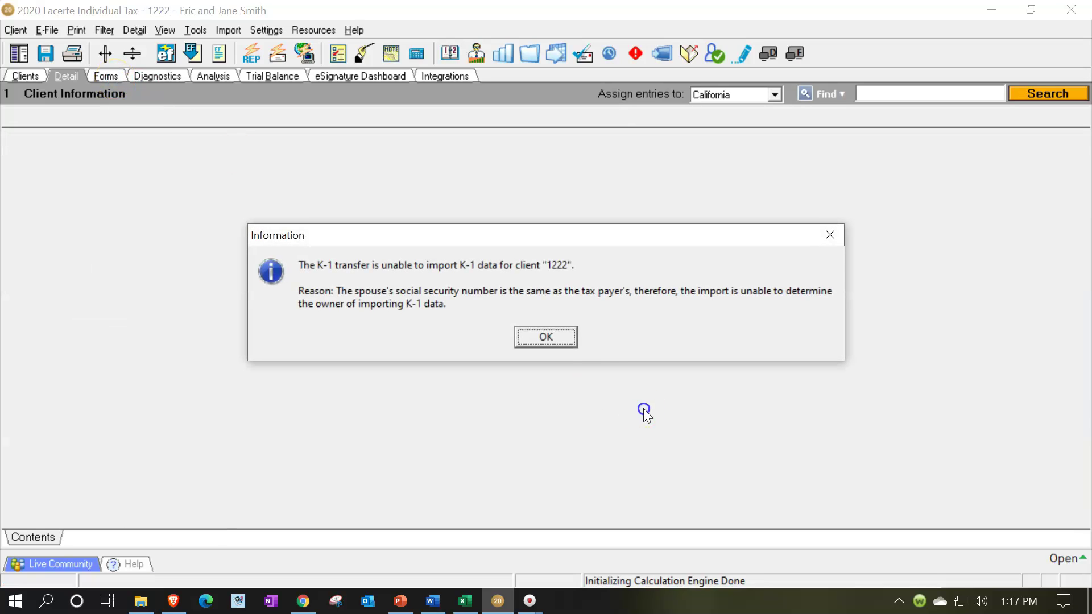
left_click(566, 339)
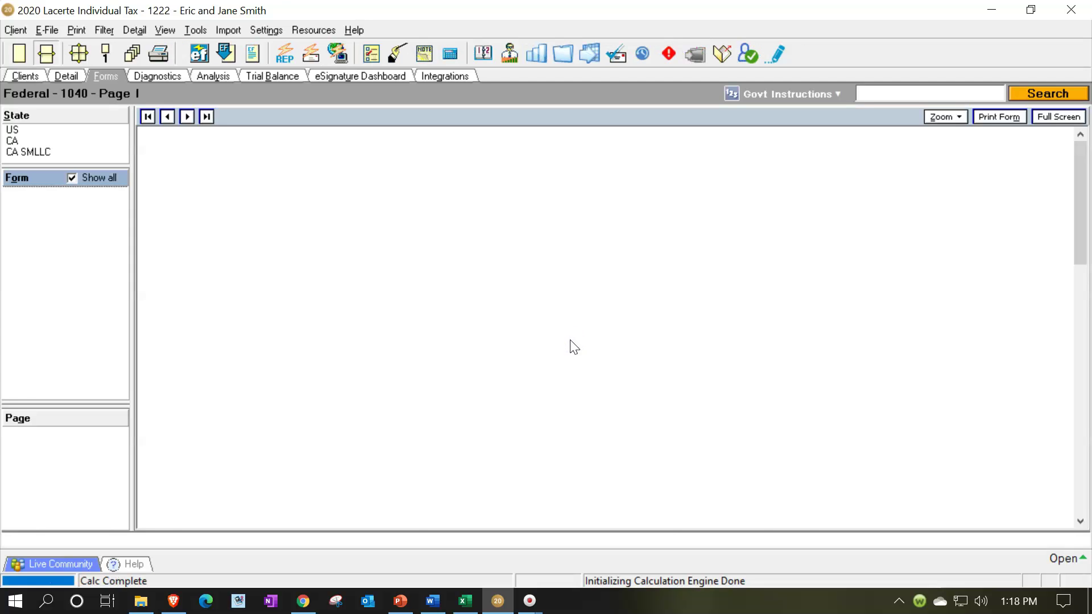
scroll(574, 344, "down", 8)
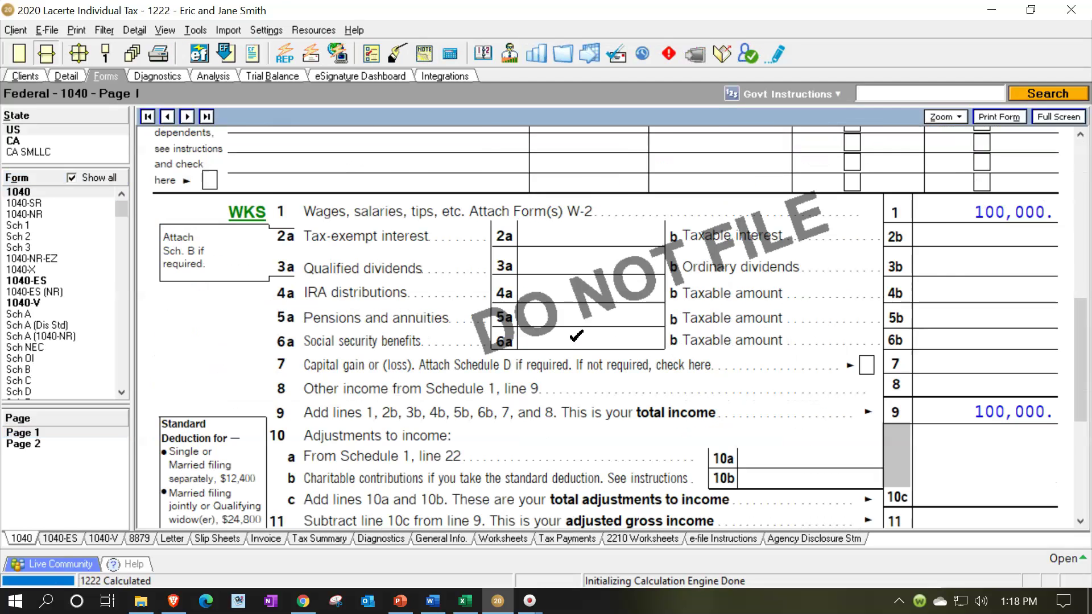
scroll(575, 336, "down", 3)
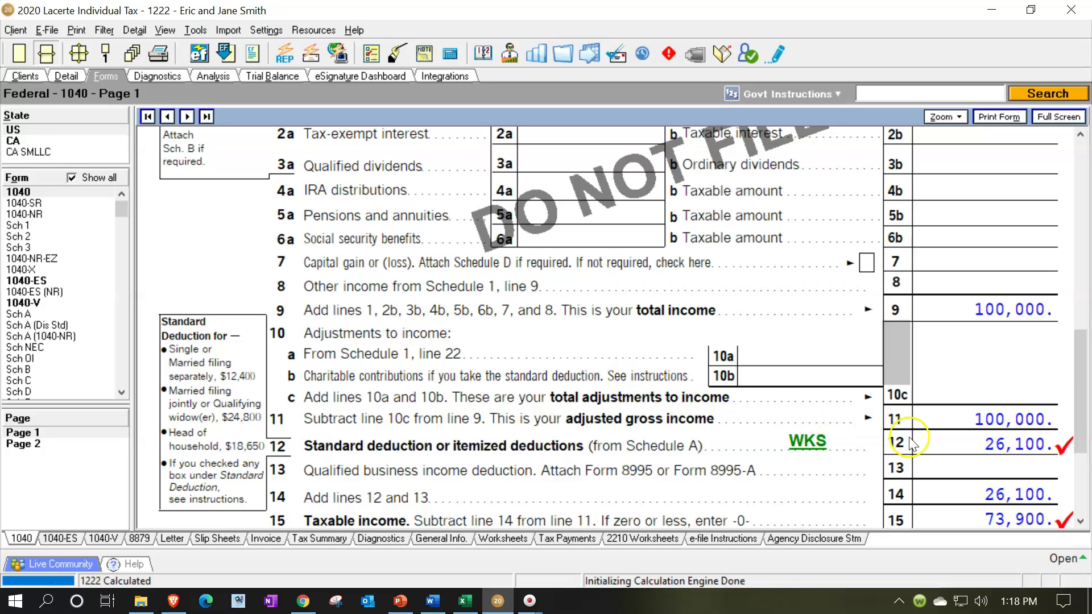
- Switch to the Excel worksheet, set the C7 standard deduction formula to =C19+D22, and check the taxable income in D8
left_click(465, 600)
left_click(516, 447)
left_click(521, 330)
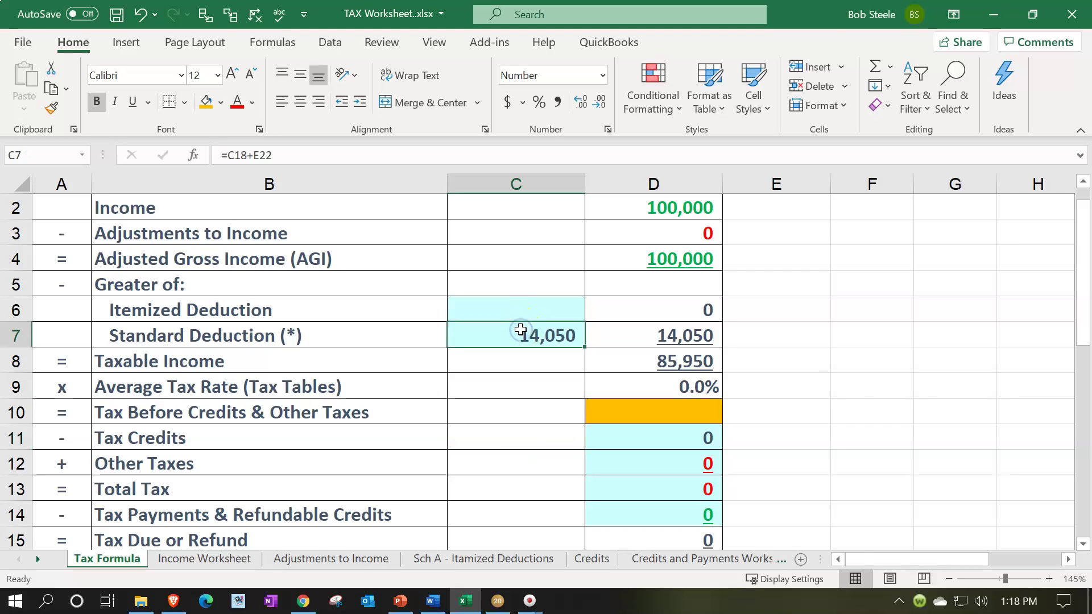
type("=")
scroll(522, 330, "down", 4)
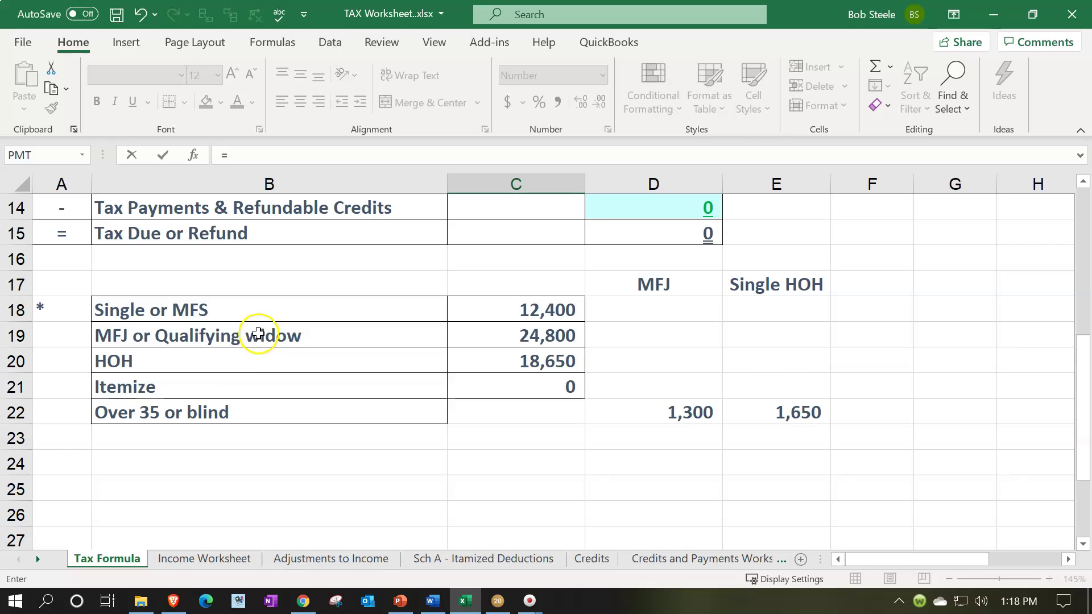
left_click(481, 333)
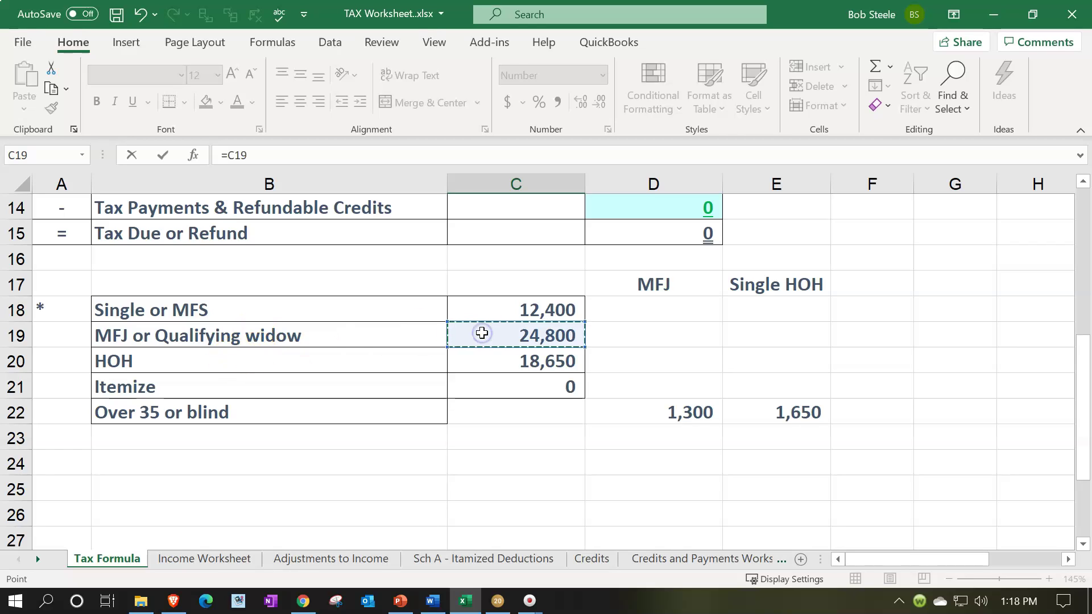
type("+")
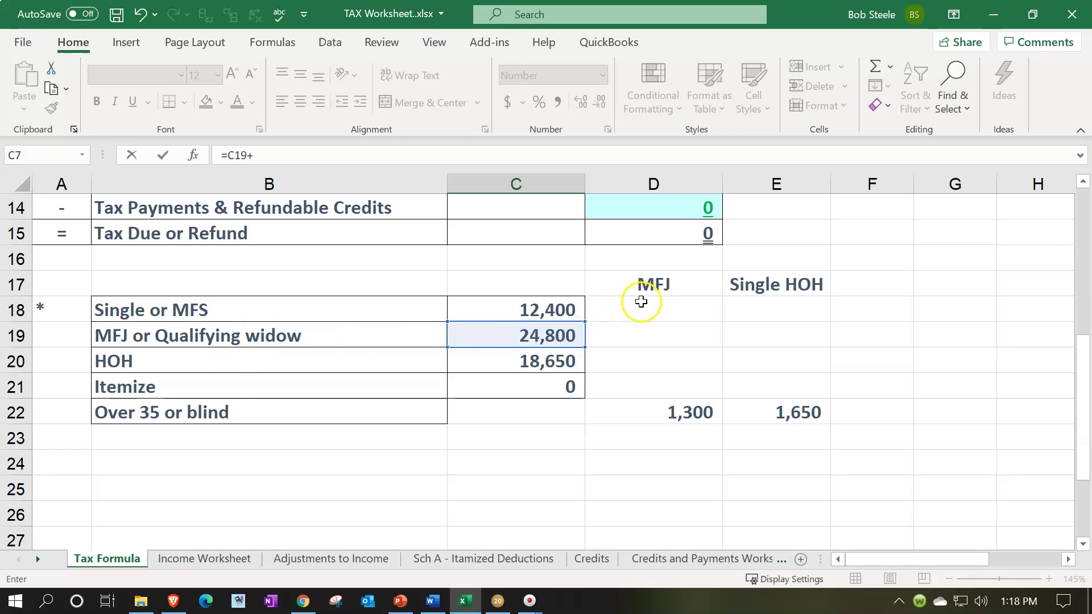
left_click(671, 409)
key("Return")
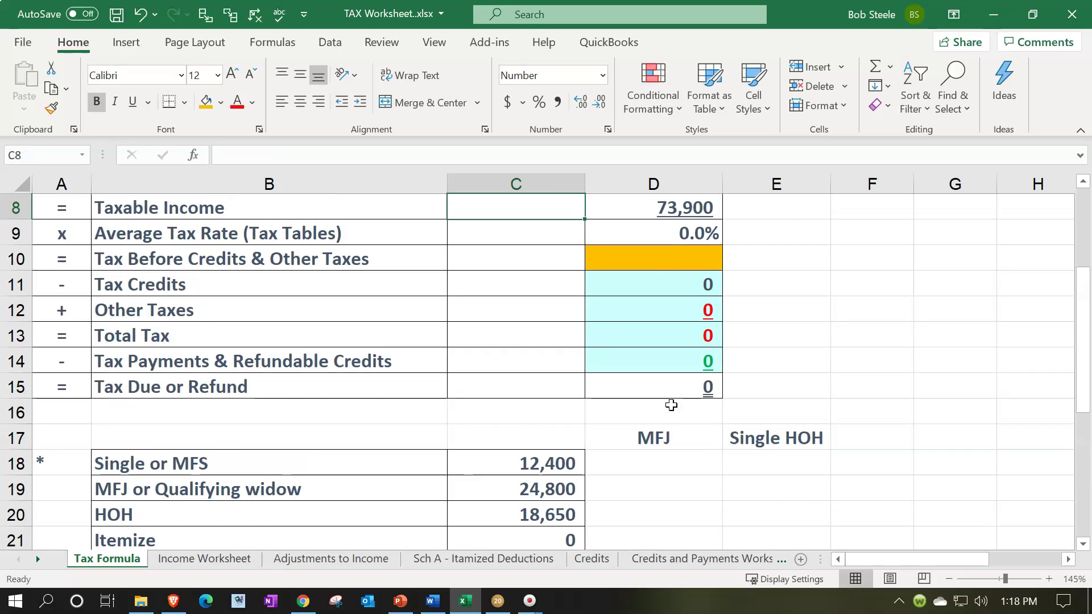
scroll(668, 402, "up", 2)
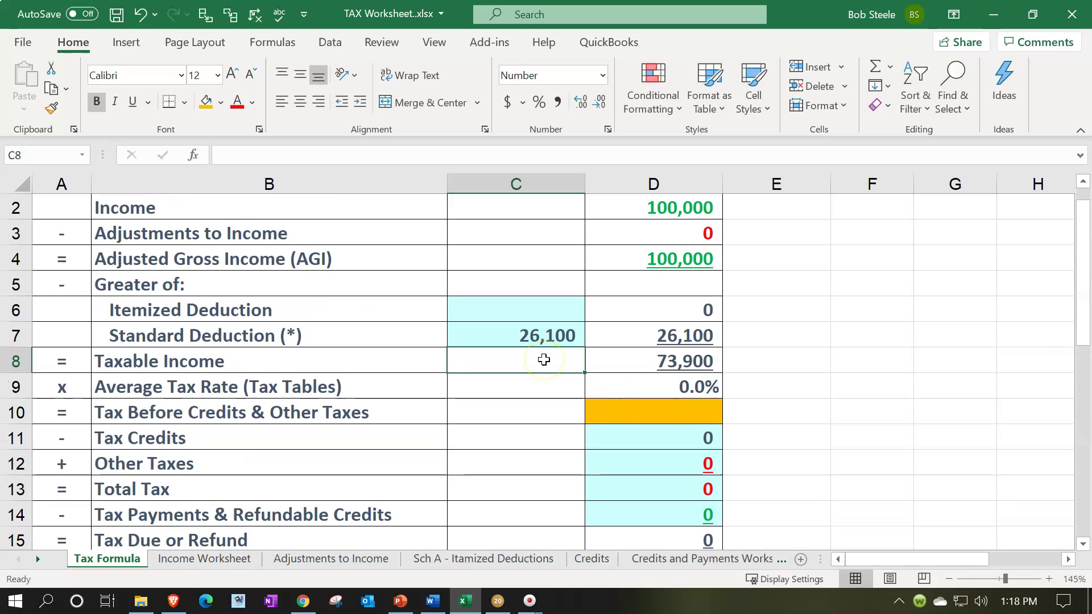
left_click(652, 361)
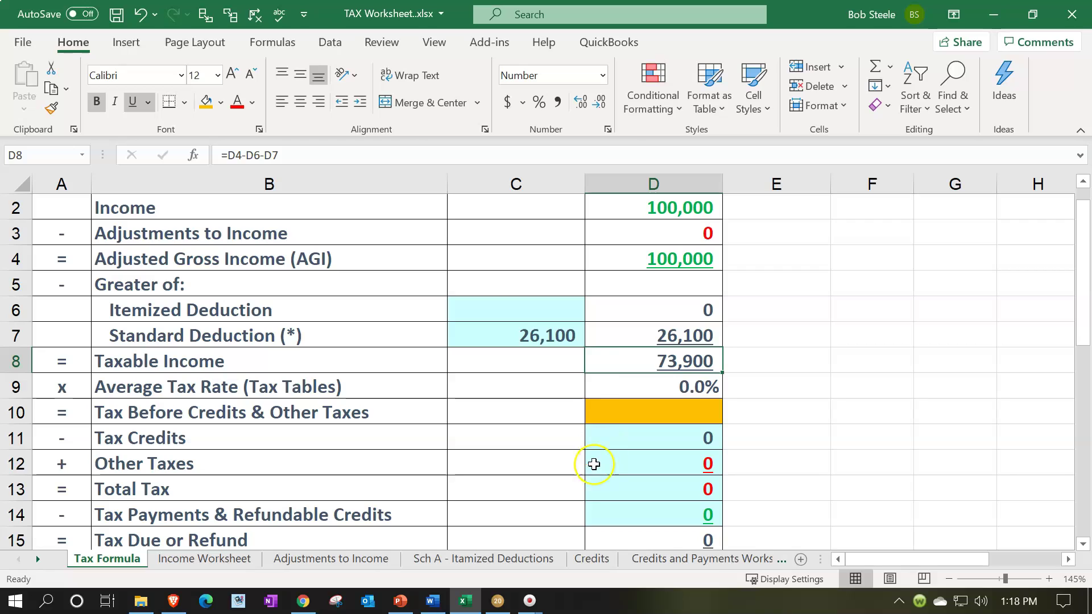
- Switch to Lacerte and mark the line 12 standard deduction and line 15 taxable income on Form 1040 as reviewed
left_click(498, 601)
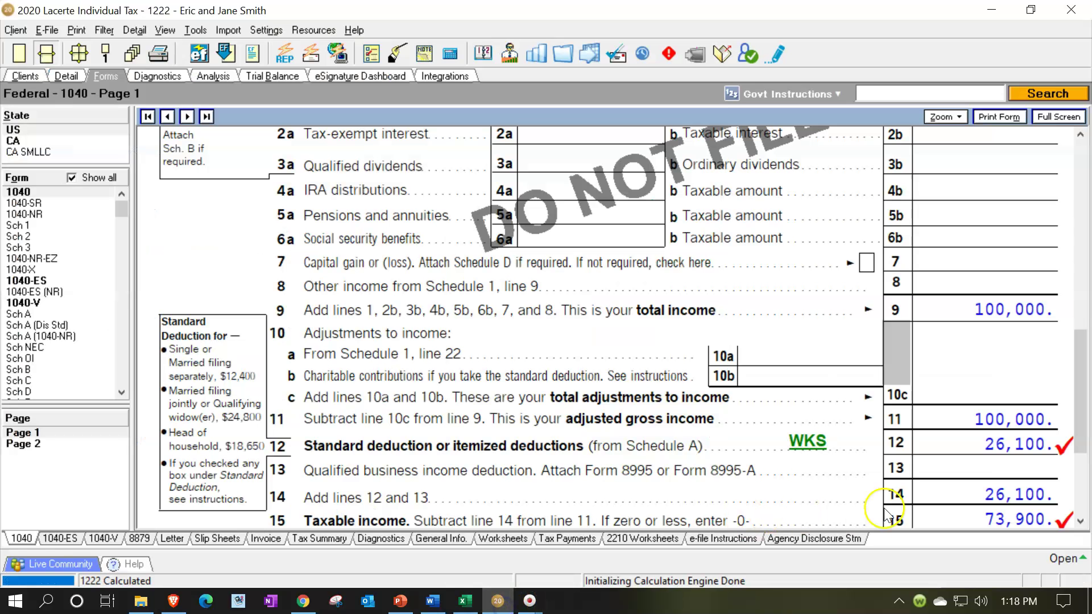
left_click(957, 440)
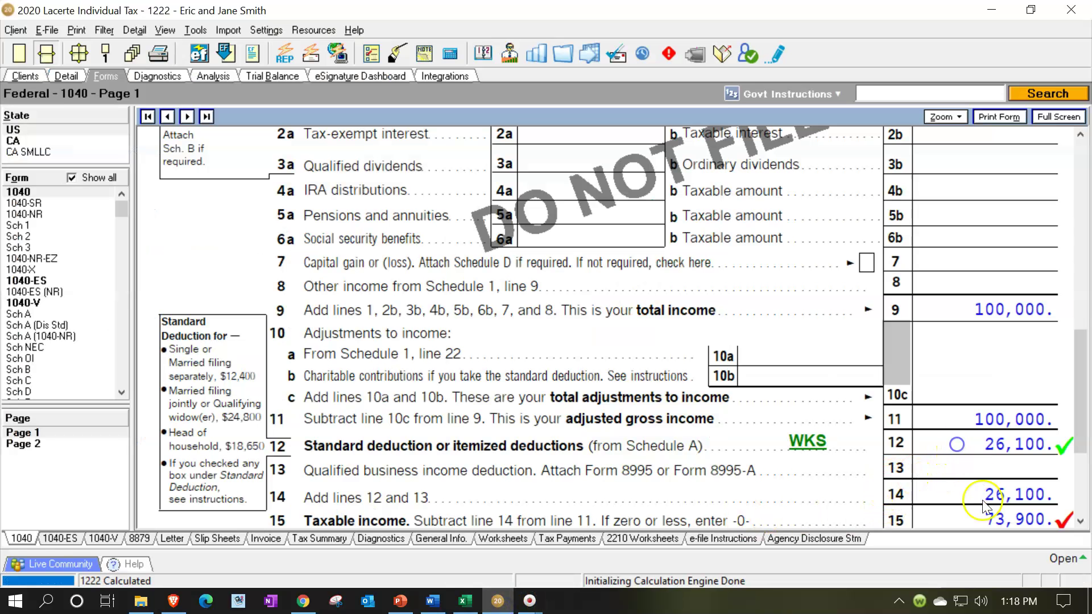
left_click(982, 518)
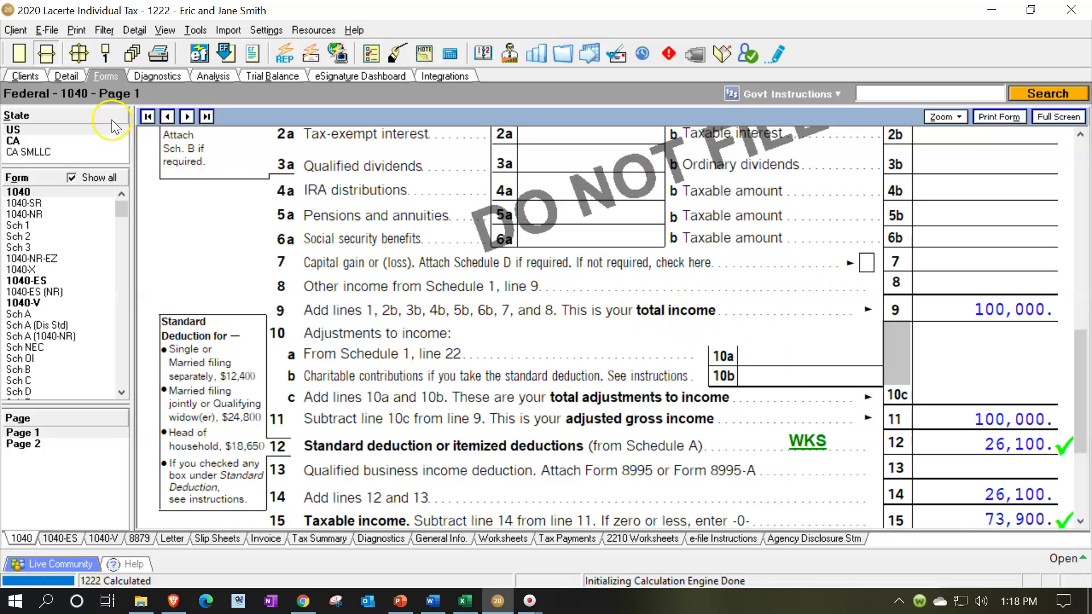
- Mark the spouse as blind in the client information and return to Form 1040 page 1
left_click(66, 76)
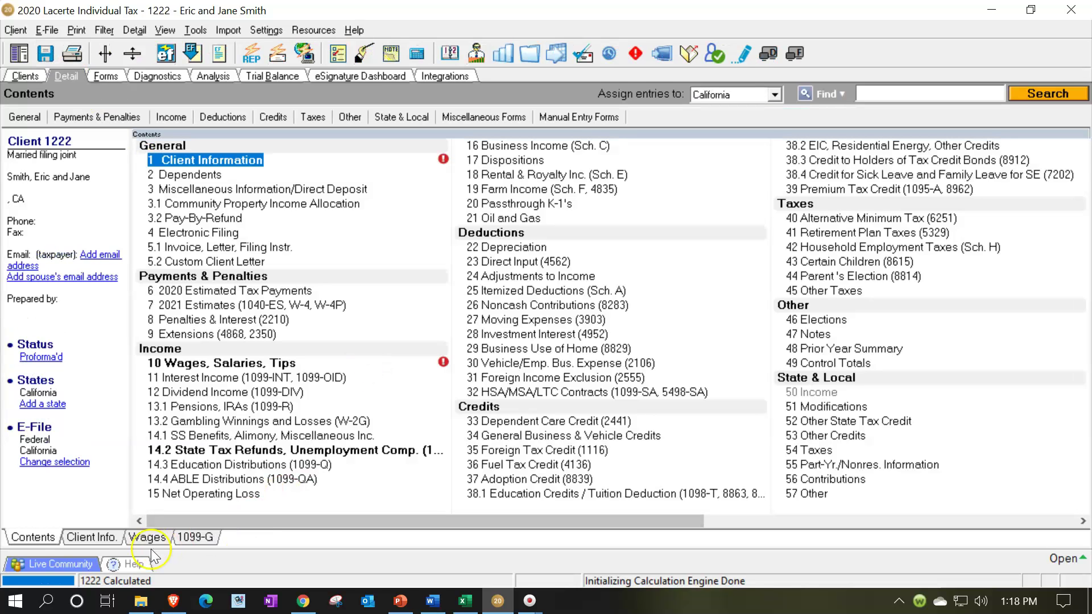
left_click(96, 537)
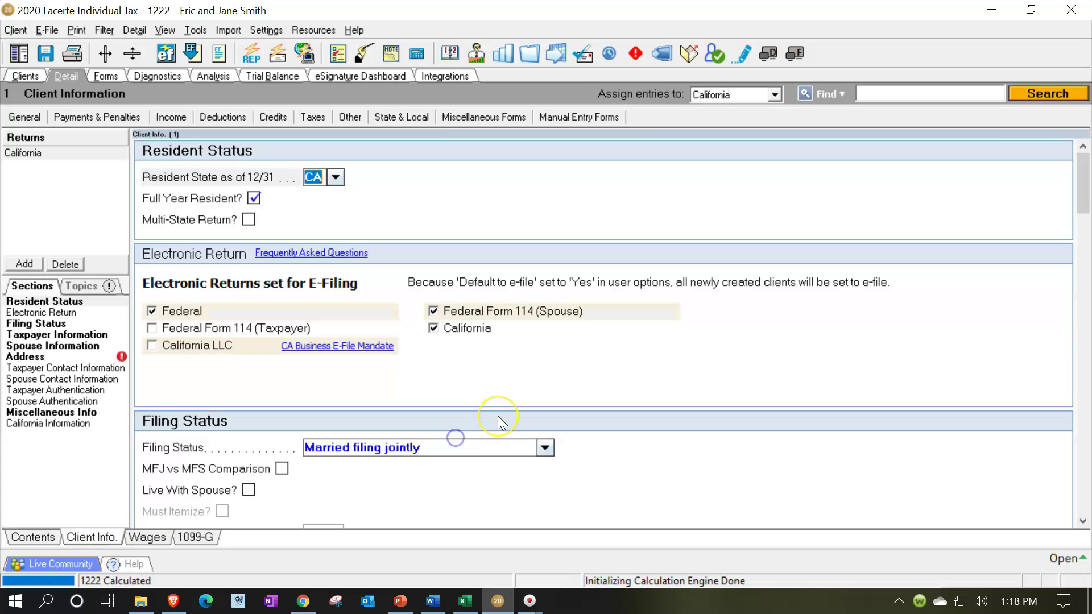
scroll(497, 418, "down", 7)
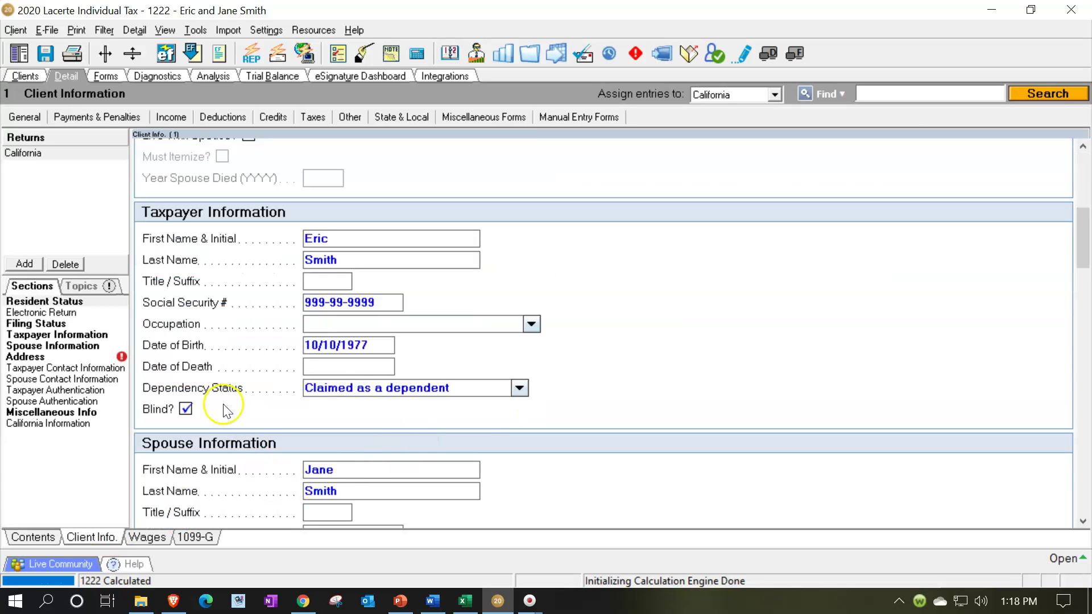
scroll(222, 398, "down", 5)
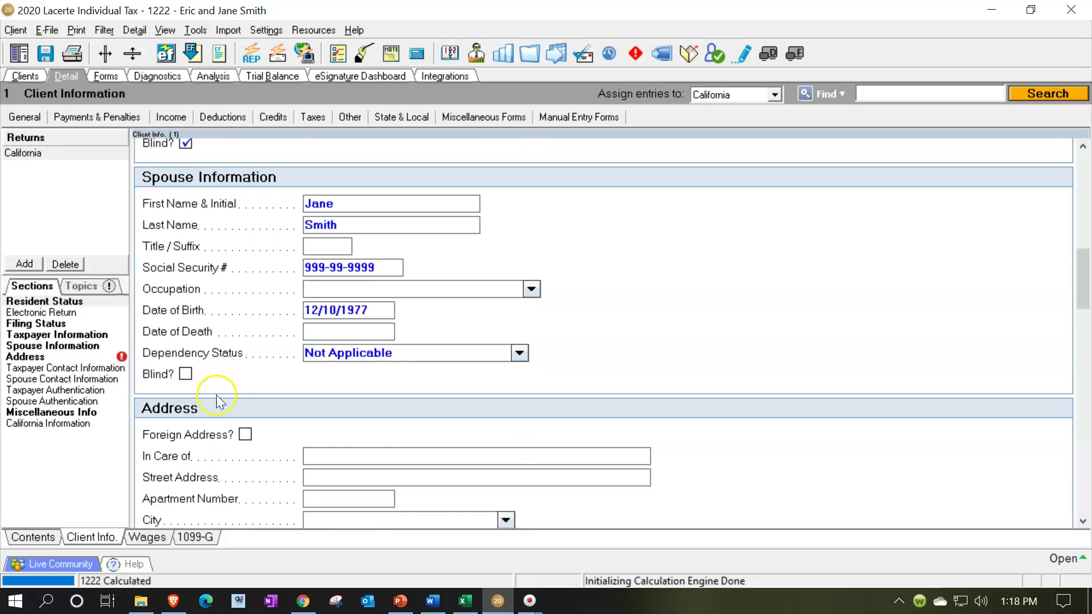
left_click(187, 374)
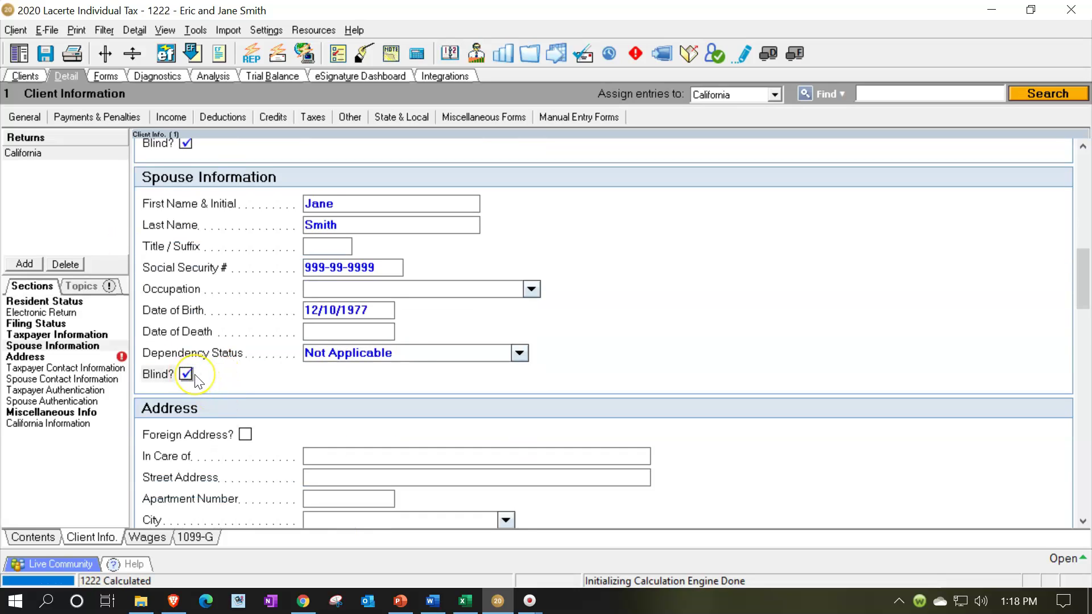
left_click(107, 75)
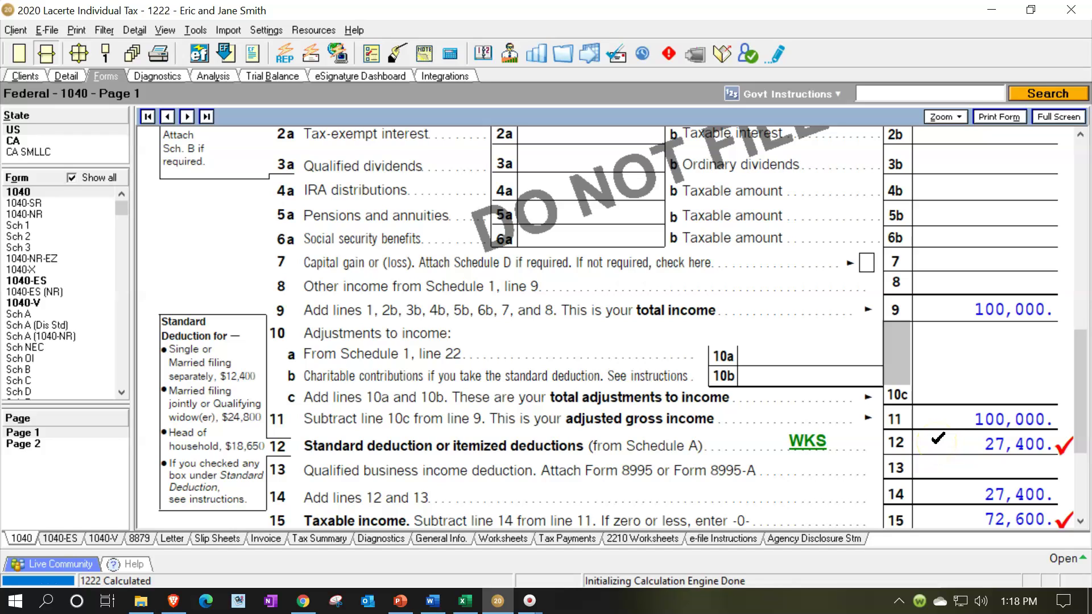
- Switch to the Excel worksheet and extend the C7 standard deduction formula to =C19+D22+D22
left_click(465, 601)
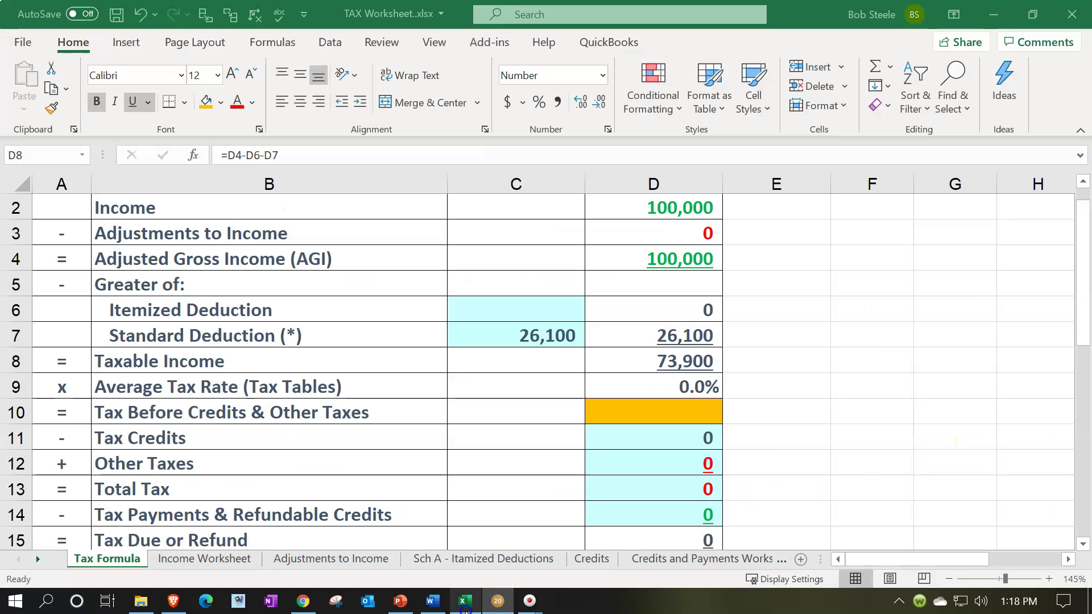
double_click(519, 335)
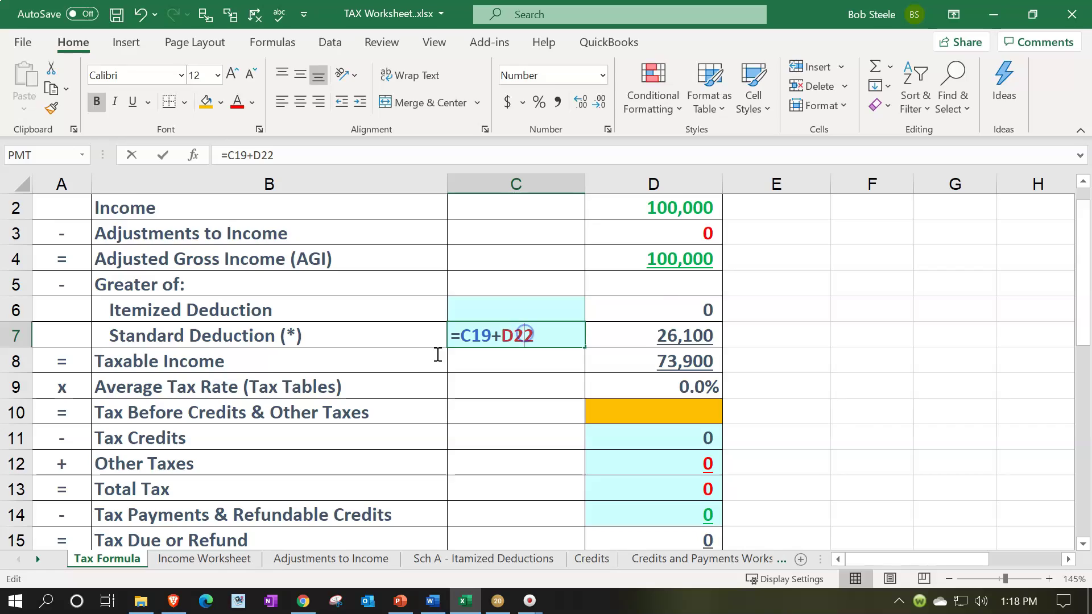
scroll(439, 355, "down", 3)
scroll(411, 365, "down", 1)
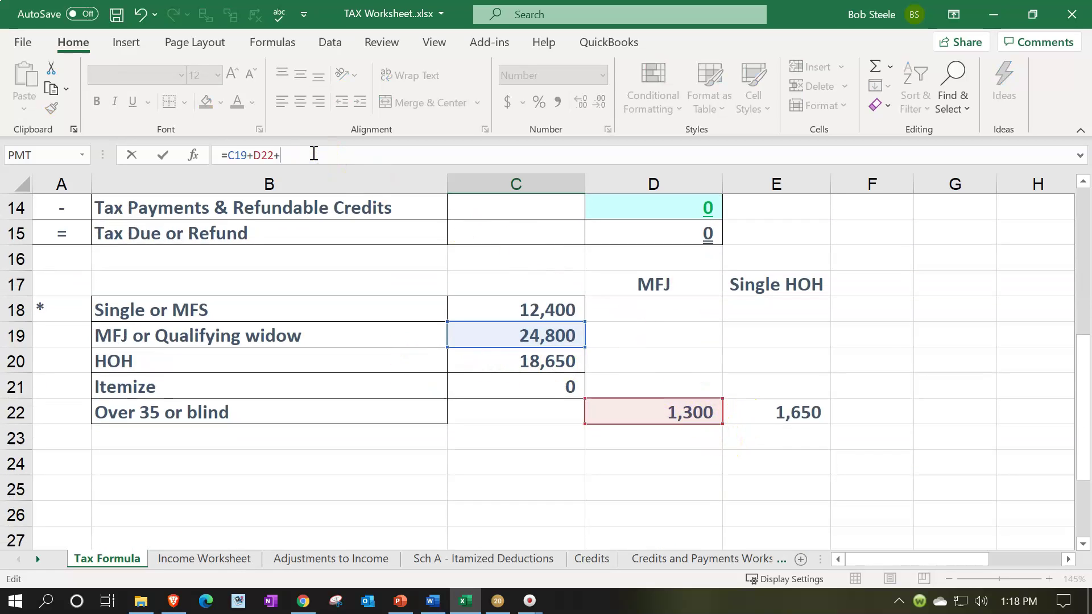
type("+")
left_click(635, 413)
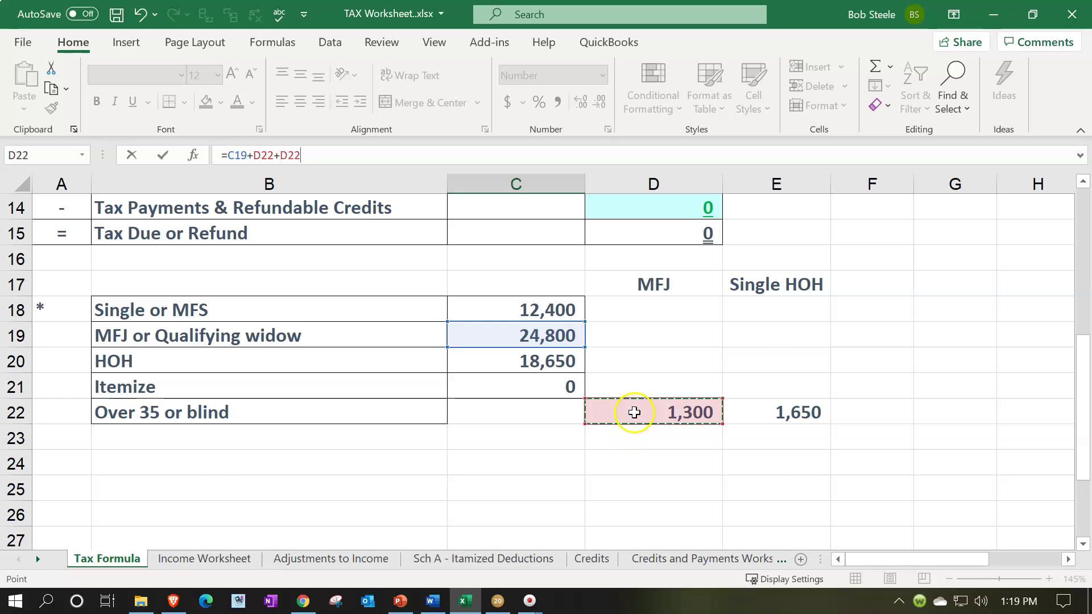
key("Return")
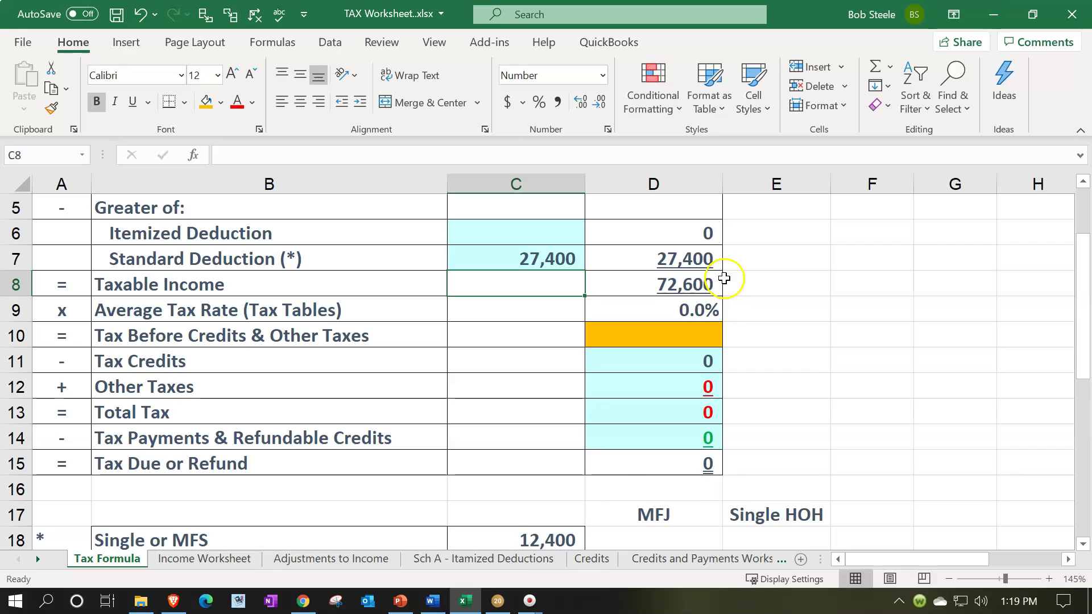
- Return to Lacerte's Form 1040 and mark the updated line 12 and line 15 amounts as reviewed
left_click(497, 600)
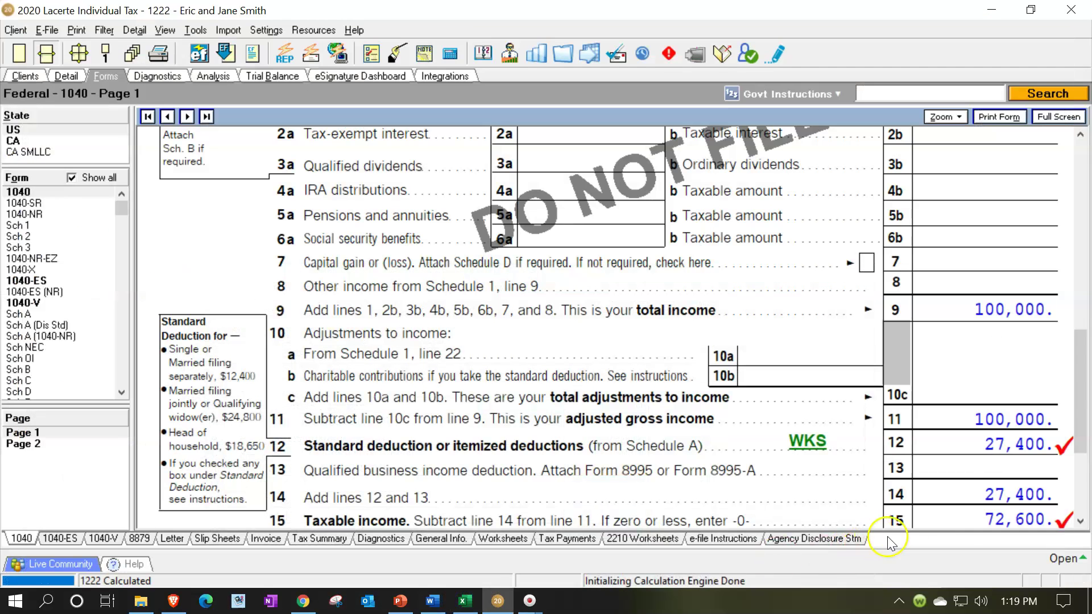
left_click(999, 515)
left_click(1001, 465)
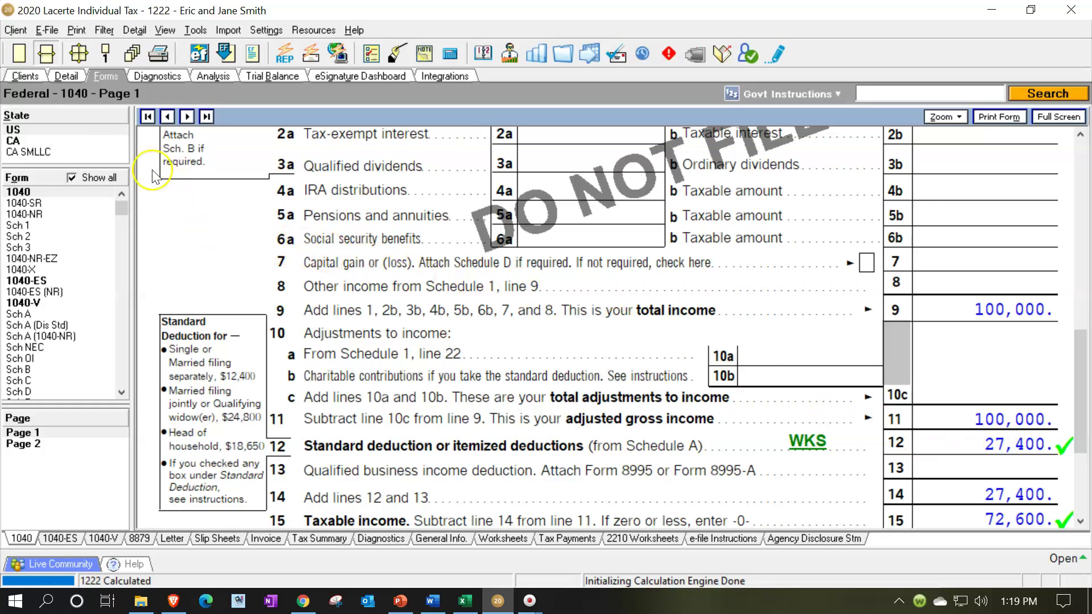
- Clear the blind setting for both the taxpayer and the spouse in the client information
left_click(78, 81)
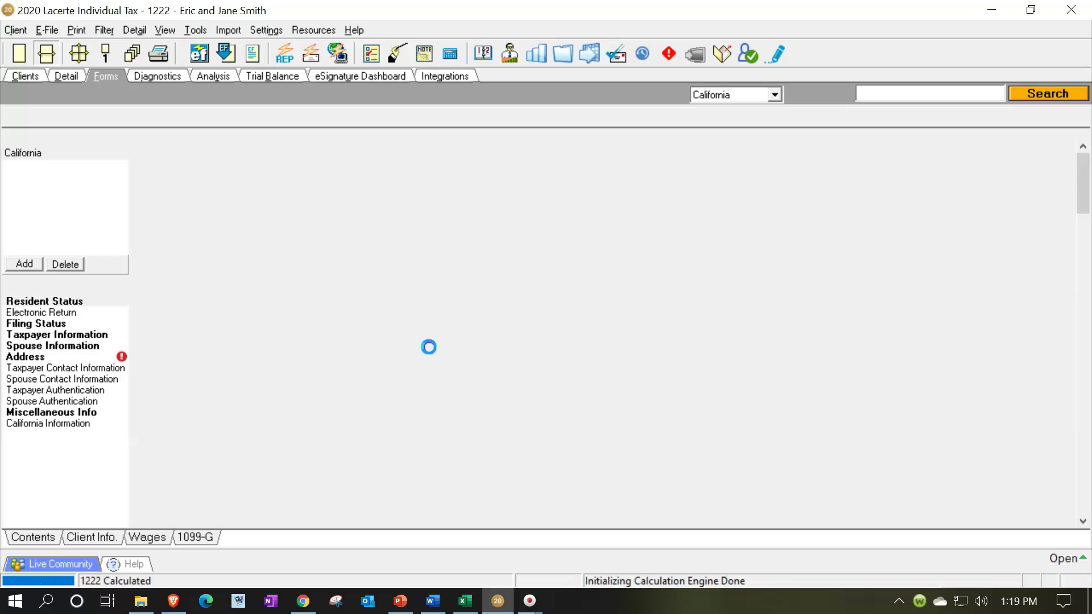
scroll(433, 355, "down", 5)
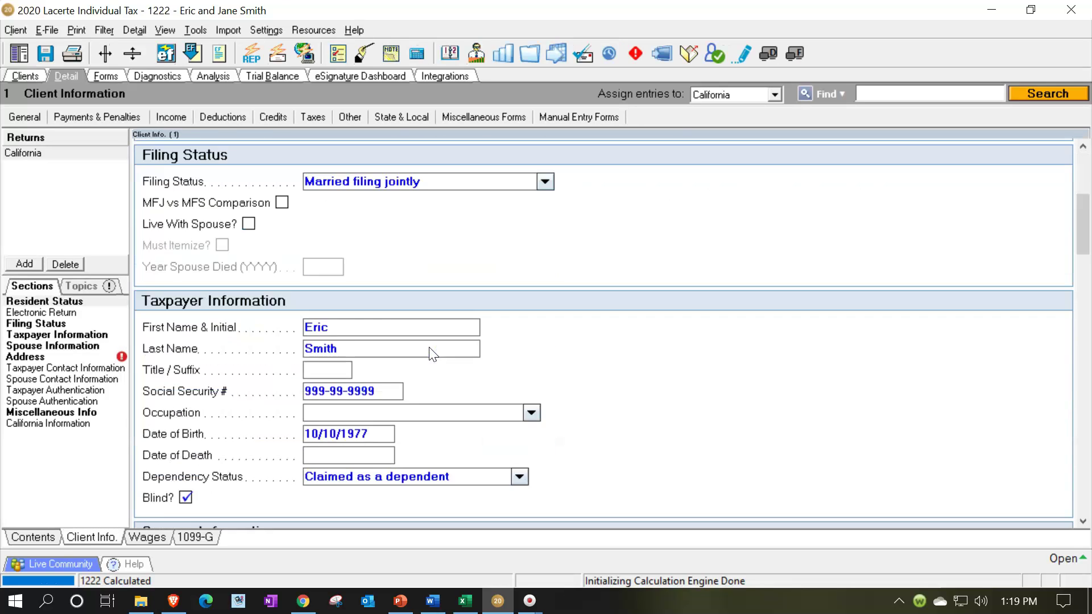
scroll(317, 378, "down", 3)
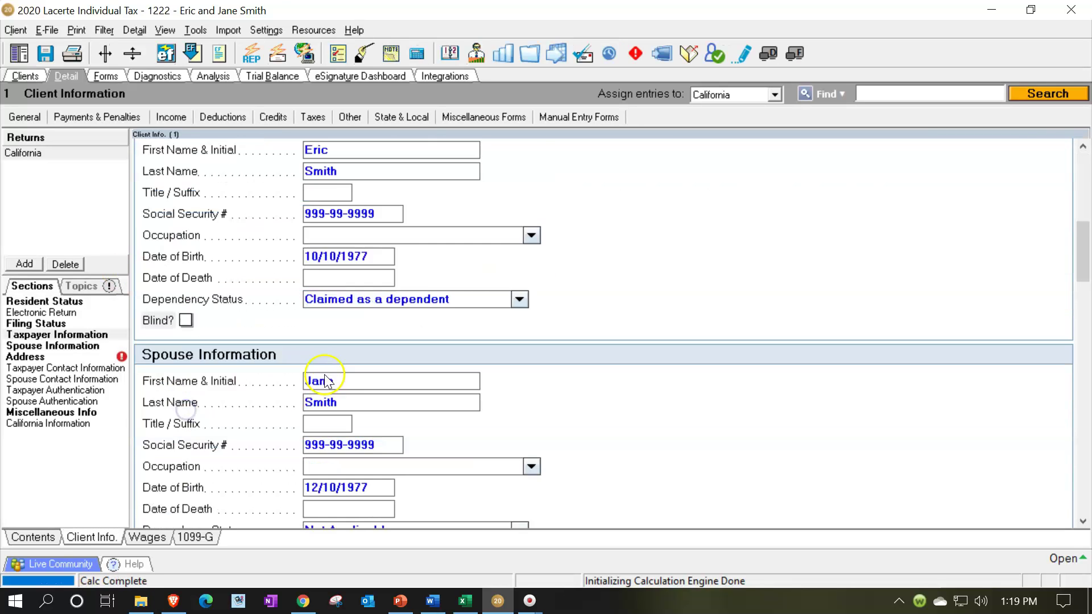
left_click(185, 458)
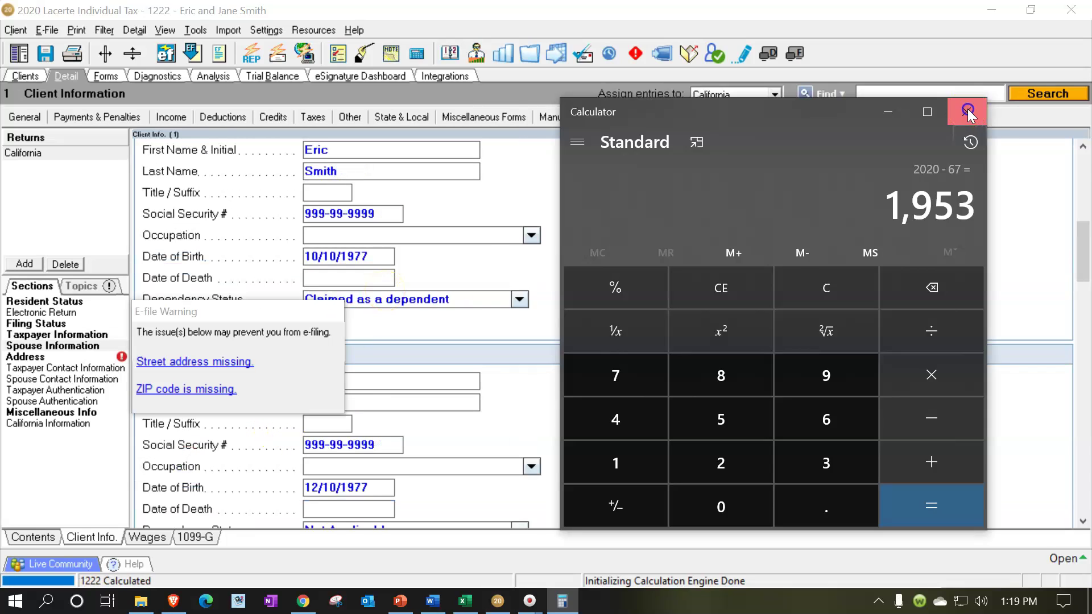
- Close the calculator and change the birth year in the taxpayer's date of birth so the taxpayer is over 65
left_click(968, 110)
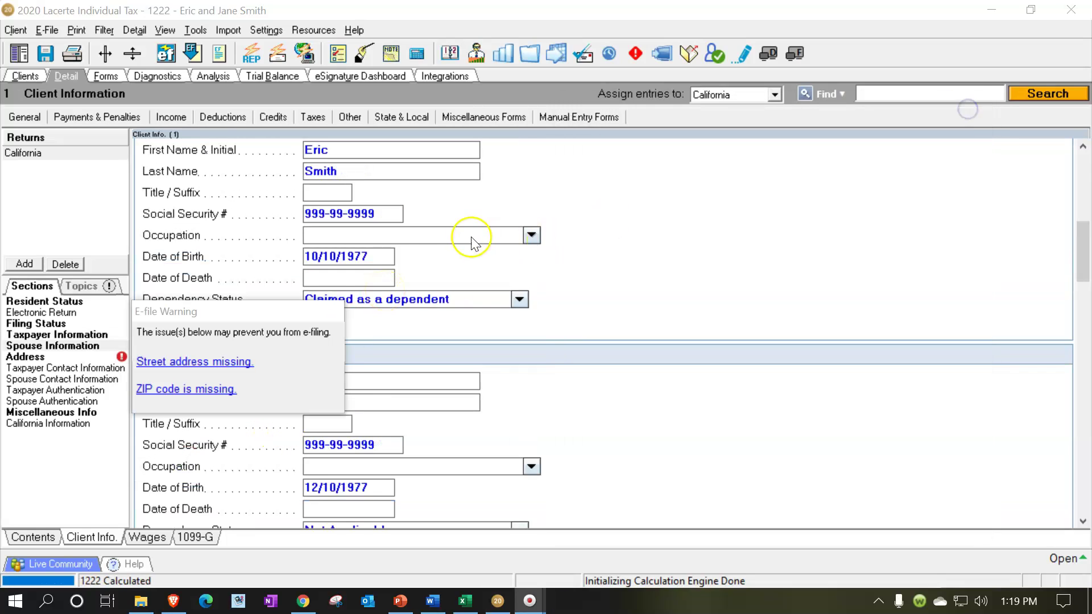
left_click(375, 256)
left_click(379, 255)
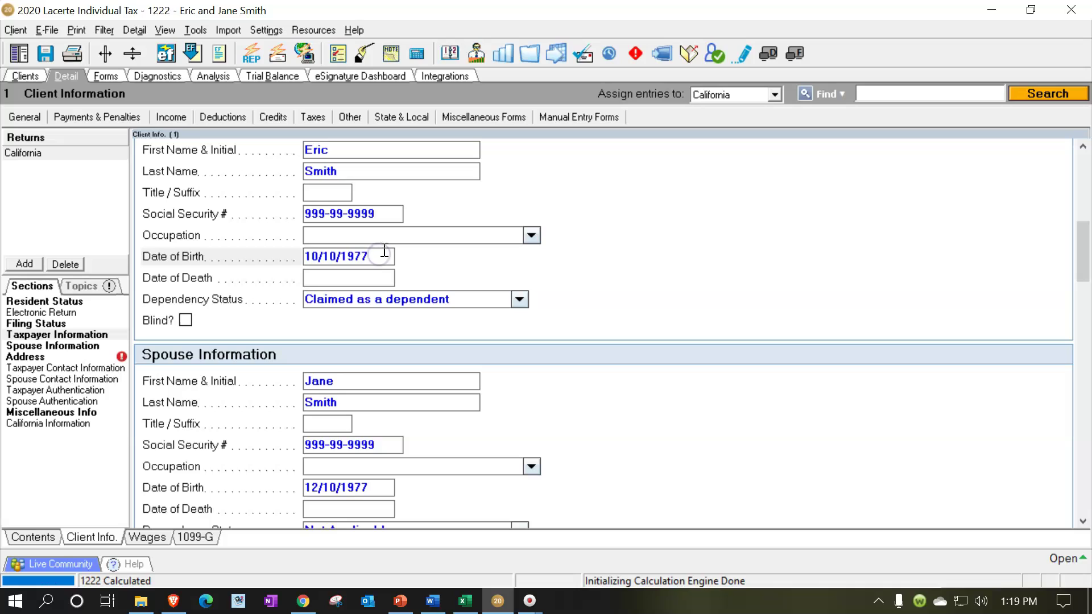
key("Tab")
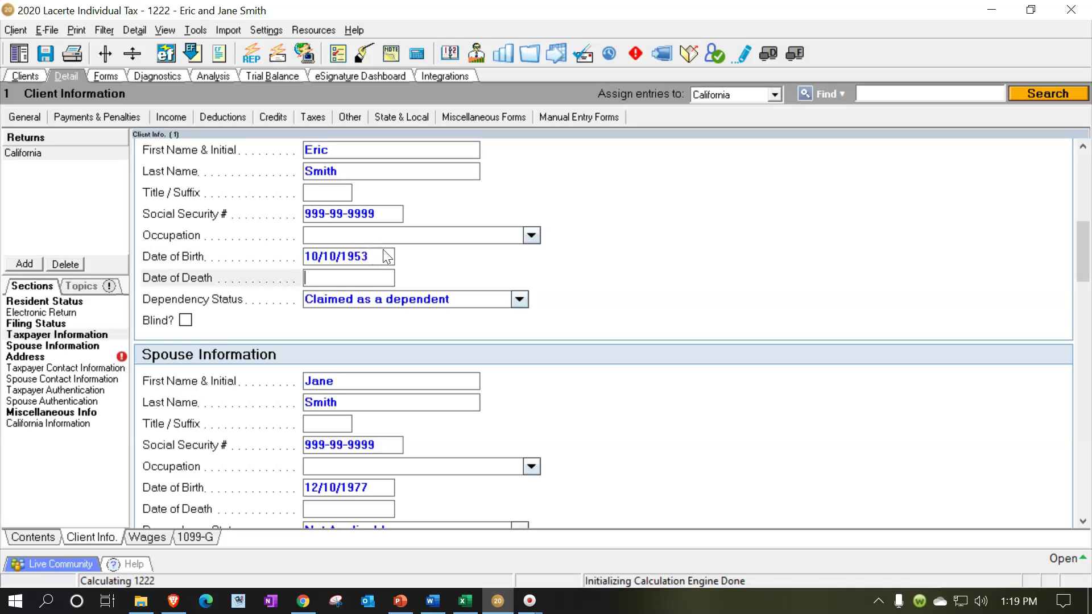
- Change the birth year in the spouse's date of birth so the spouse is over 65 too
scroll(185, 335, "down", 3)
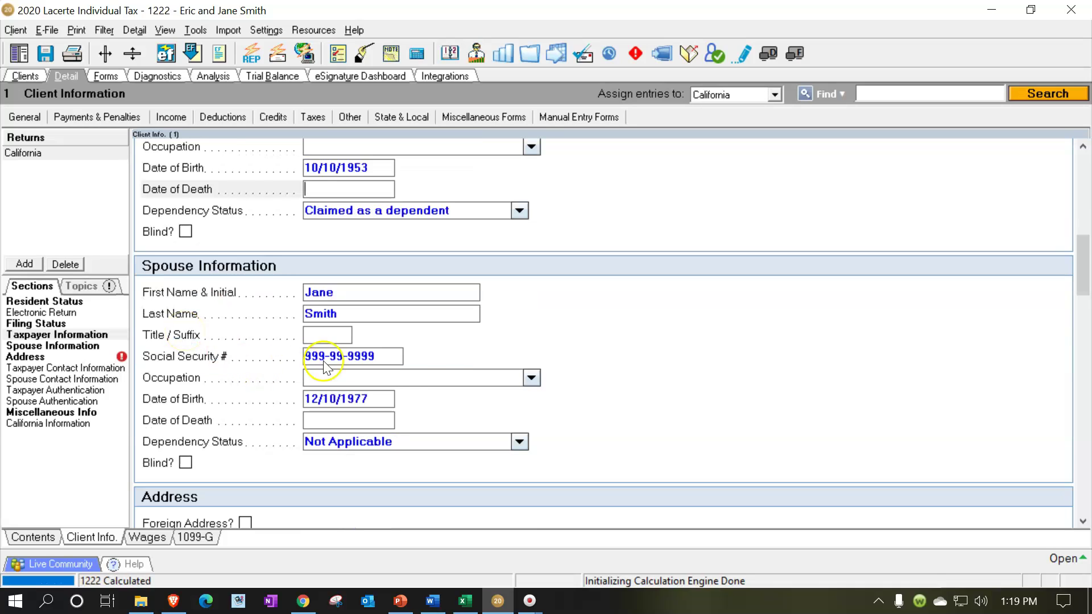
left_click(380, 399)
left_click(381, 400)
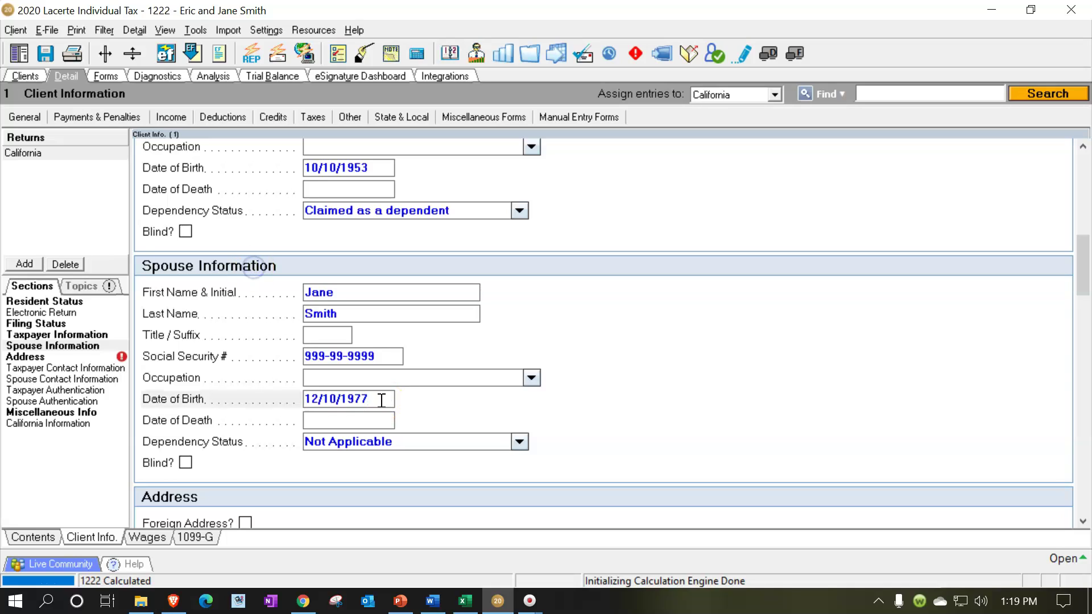
type("53")
key("Tab")
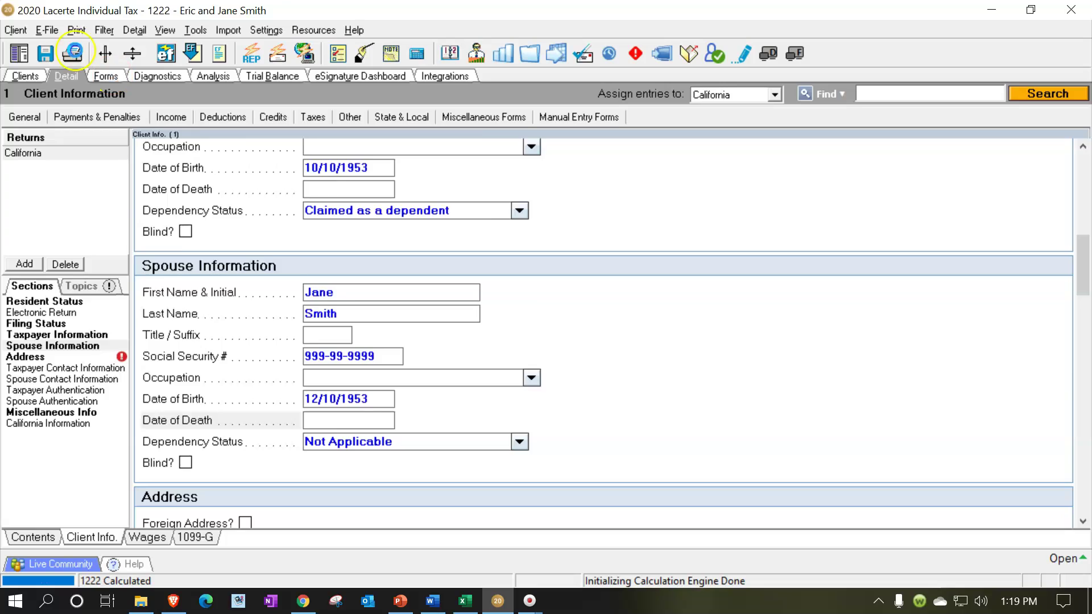
- Reopen Form 1040 and review the line 12 standard deduction and line 15 taxable income with both spouses over 65
left_click(72, 53)
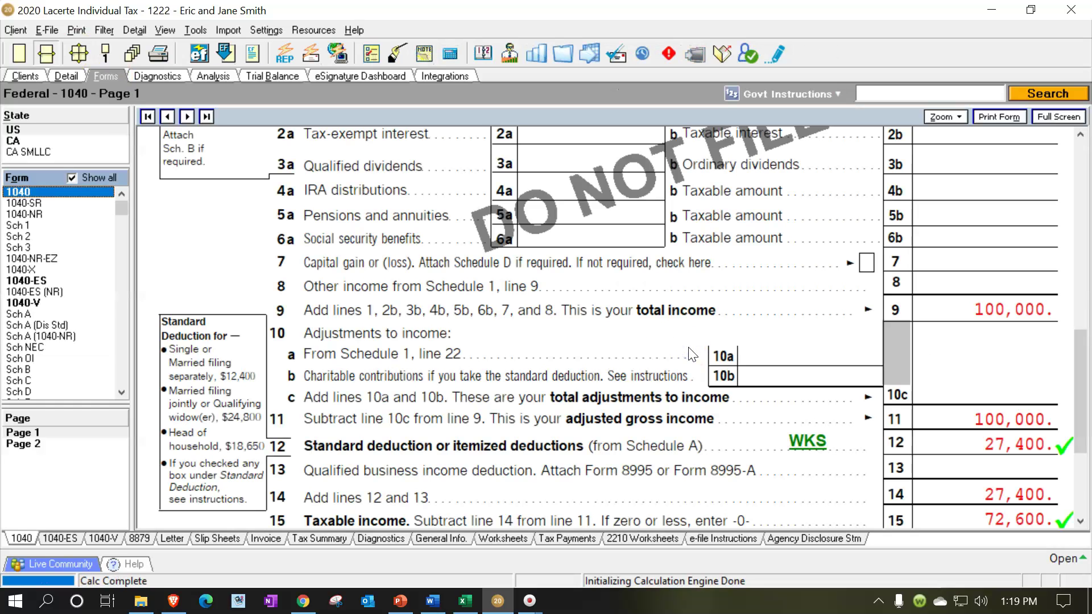
left_click(946, 456)
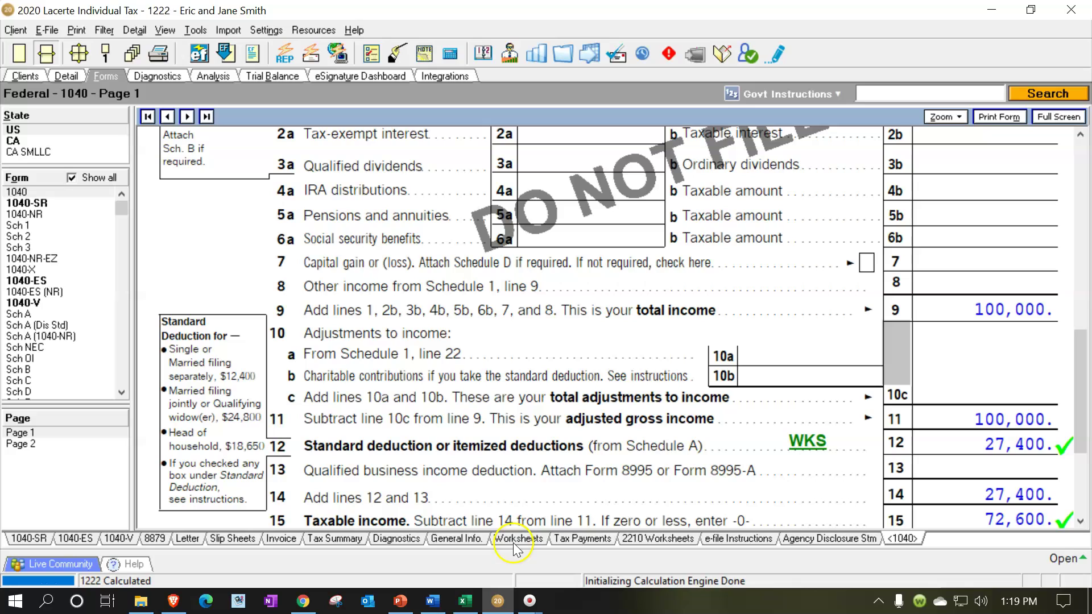
- Switch to Excel and inspect the cells feeding the Standard Deduction formula in C7, leaving the formula as it is
left_click(472, 604)
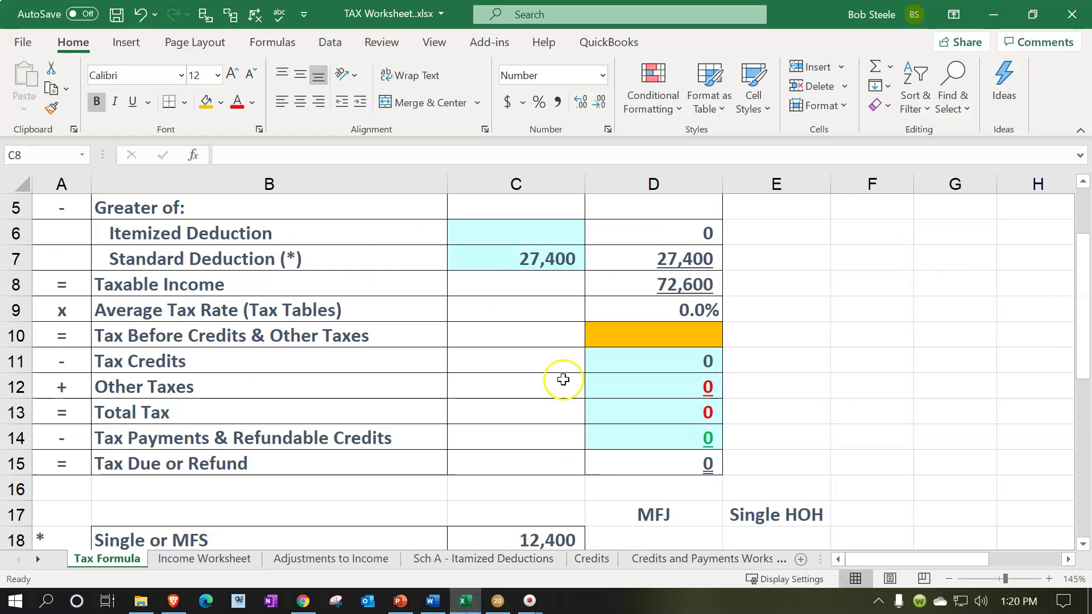
double_click(532, 262)
scroll(614, 322, "down", 3)
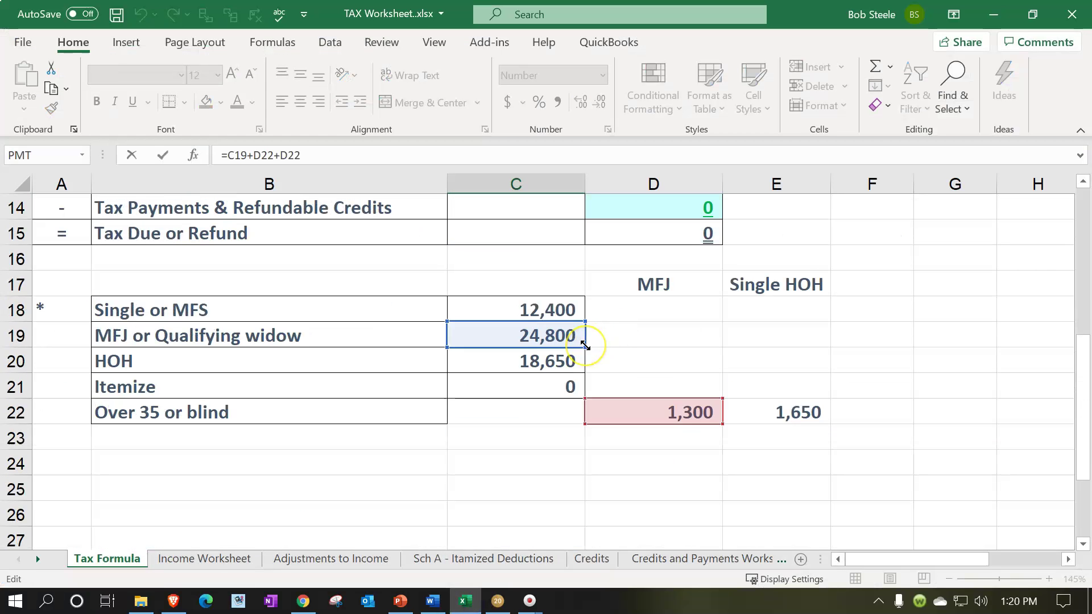
left_click(663, 414)
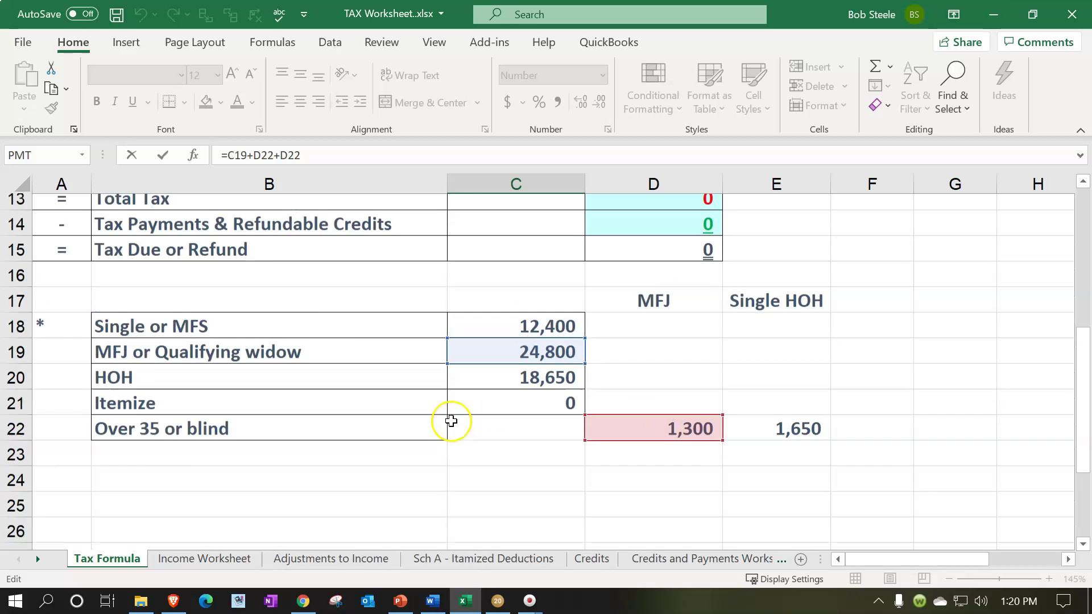
scroll(461, 421, "up", 5)
key("Return")
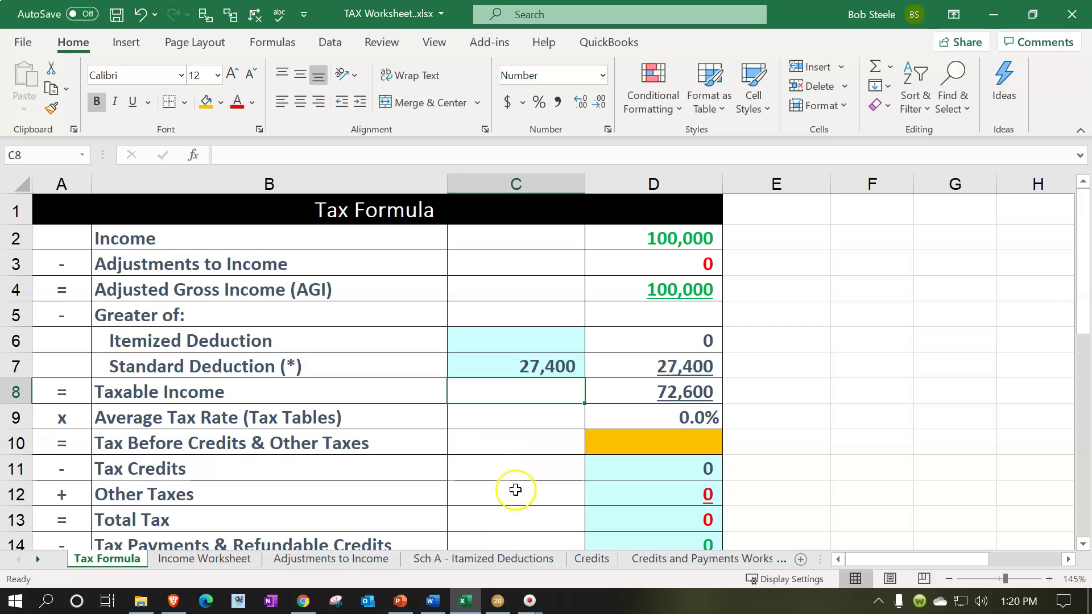
- Switch back to Lacerte, change the birth year in the taxpayer's date of birth so only the spouse is over 65, and reopen Form 1040
left_click(498, 600)
left_click(65, 140)
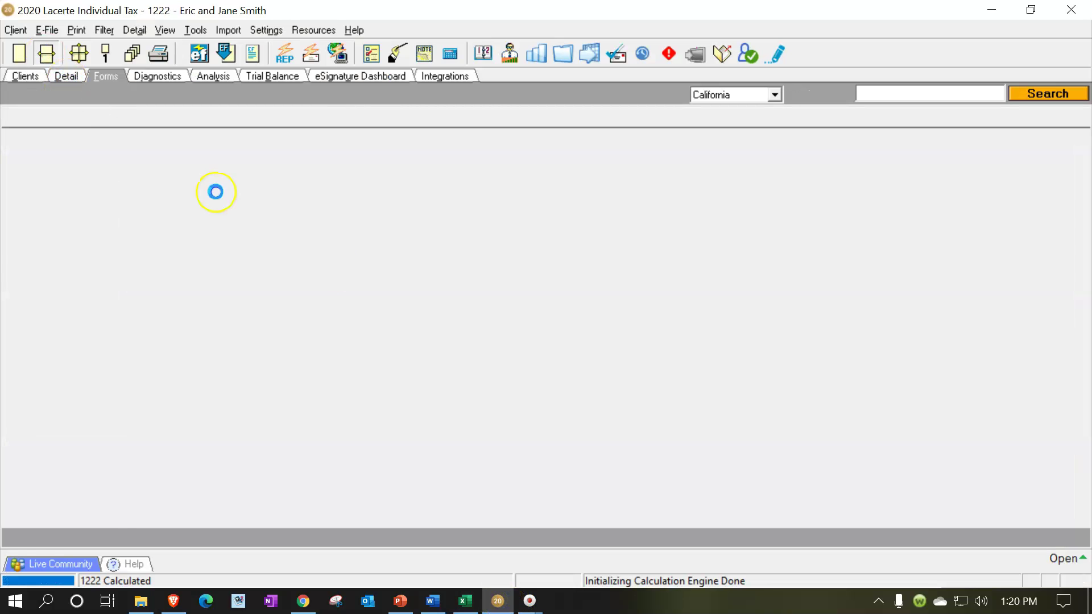
scroll(387, 324, "down", 6)
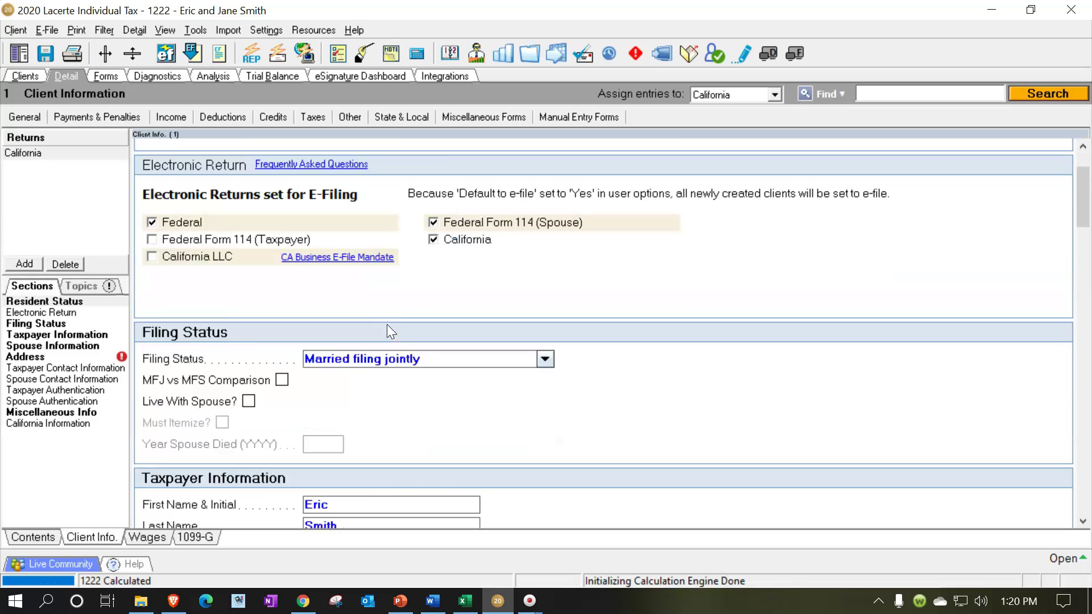
scroll(386, 325, "down", 2)
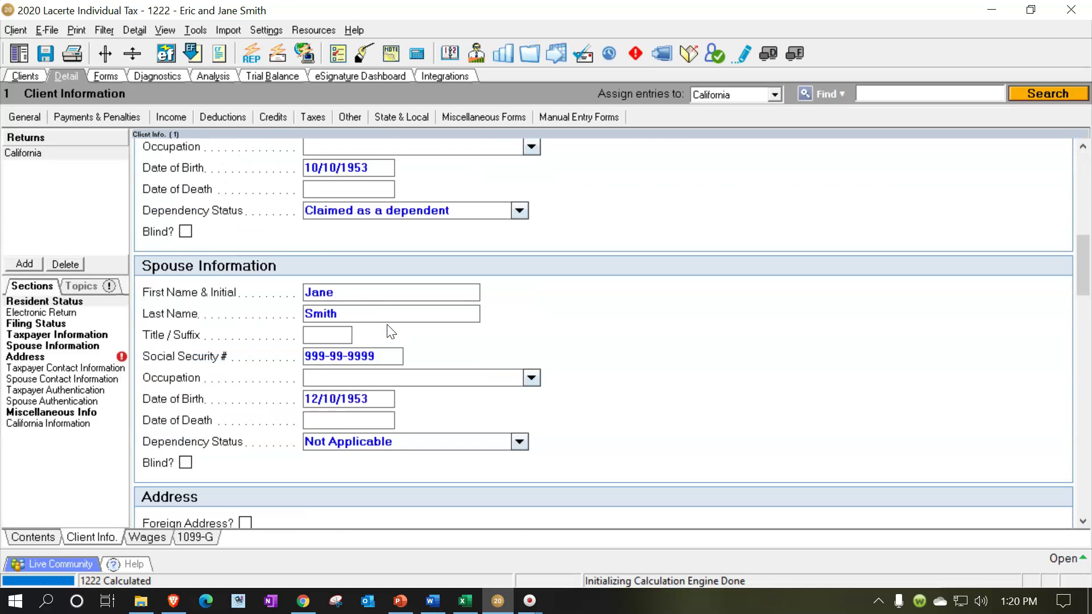
scroll(387, 327, "down", 1)
scroll(377, 336, "up", 4)
scroll(380, 343, "down", 1)
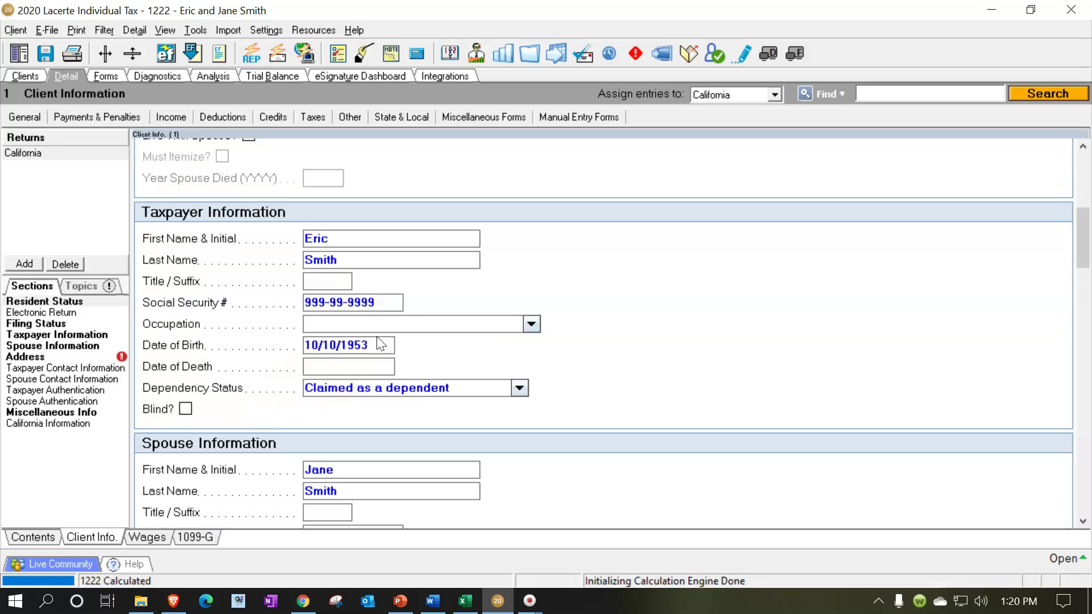
left_click(376, 343)
left_click(375, 343)
key("BackSpace")
key("BackSpace")
type("77")
key("Tab")
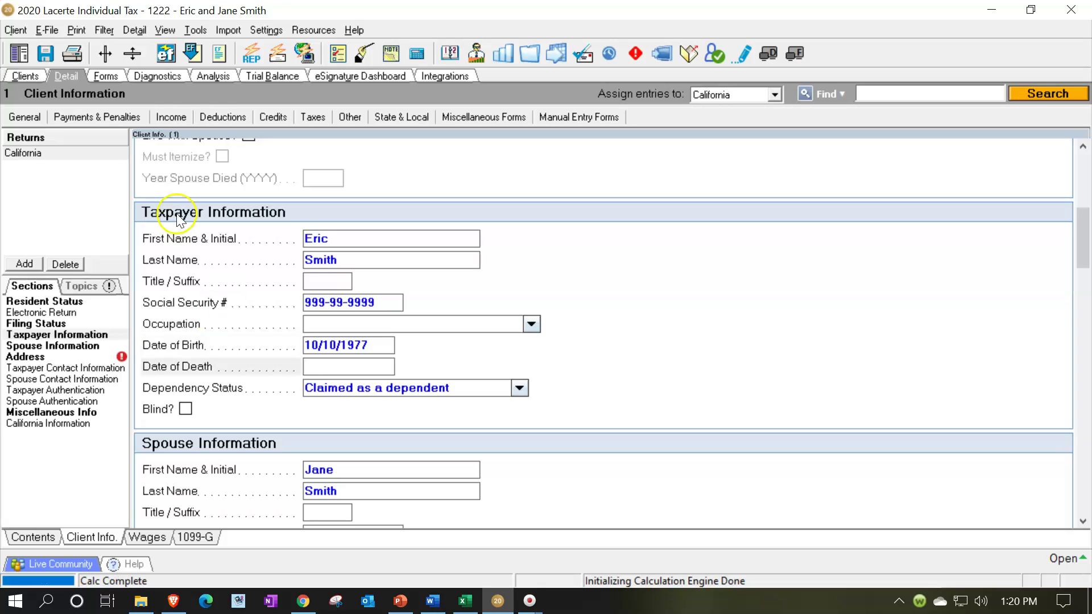
left_click(107, 77)
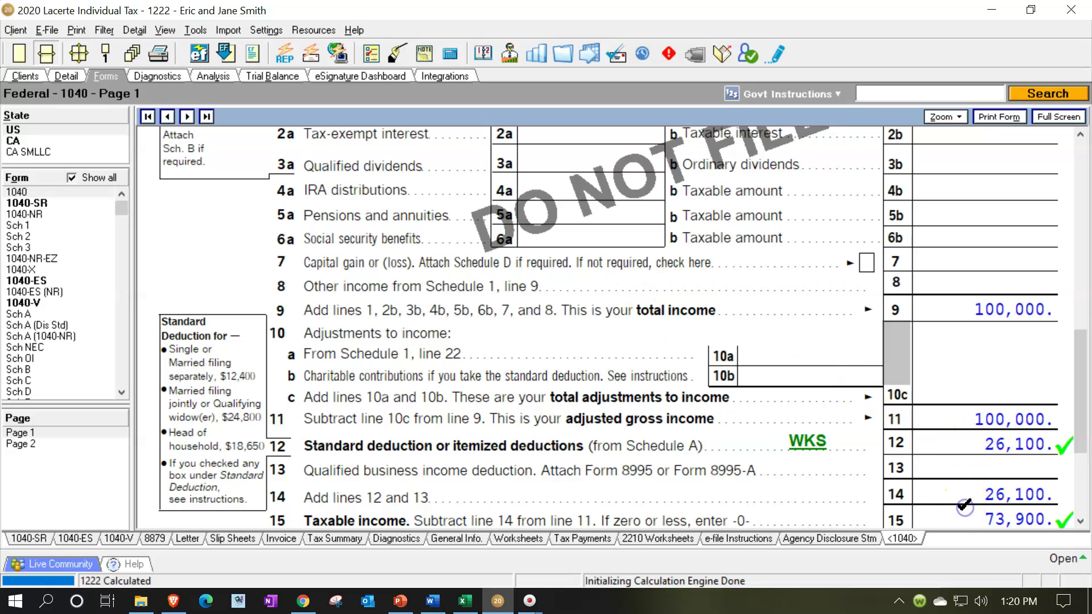
- Switch to Excel and set the Standard Deduction in C7 to the MFJ amount plus one MFJ additional amount, =C19+D22
left_click(465, 601)
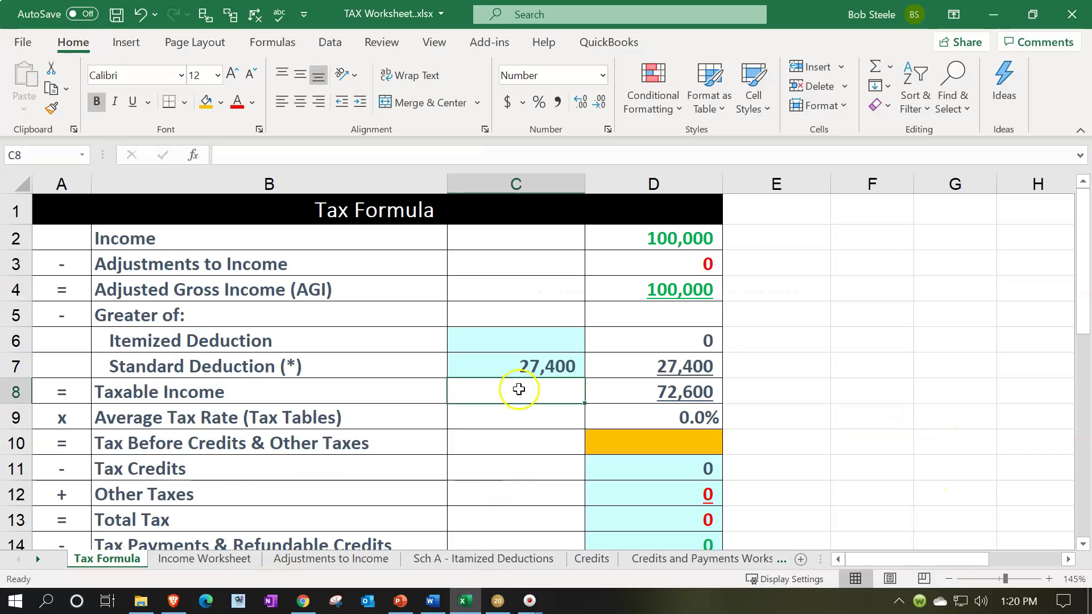
left_click(519, 367)
type("=")
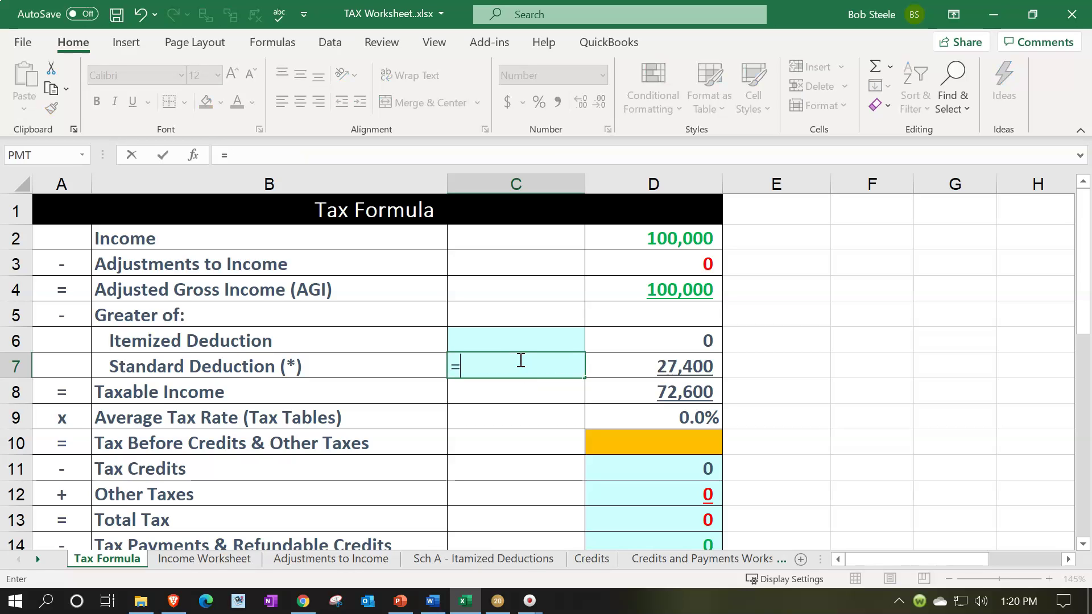
scroll(529, 352, "down", 4)
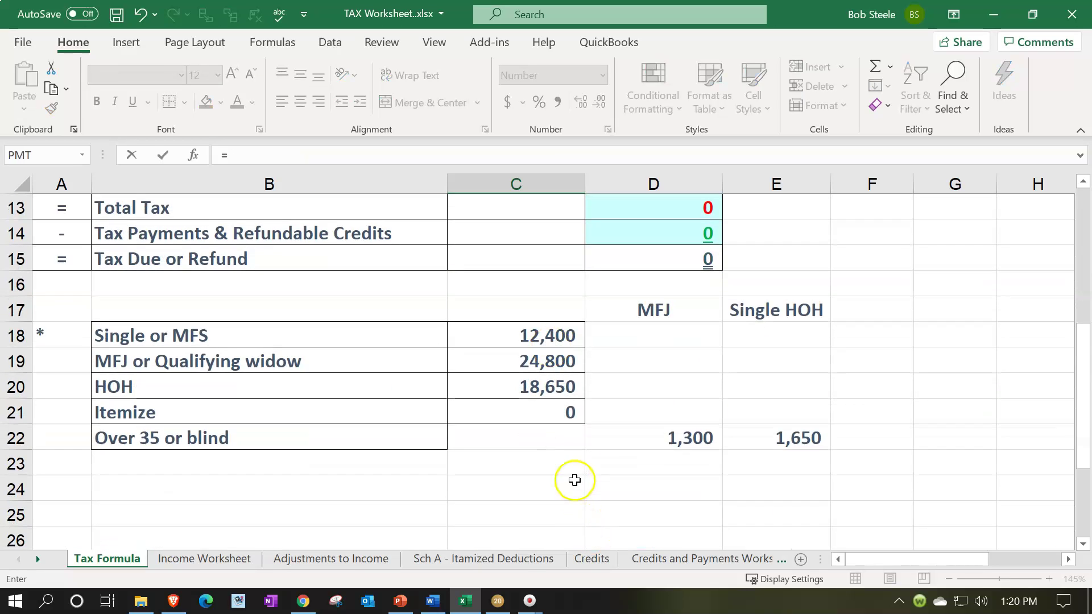
left_click(541, 359)
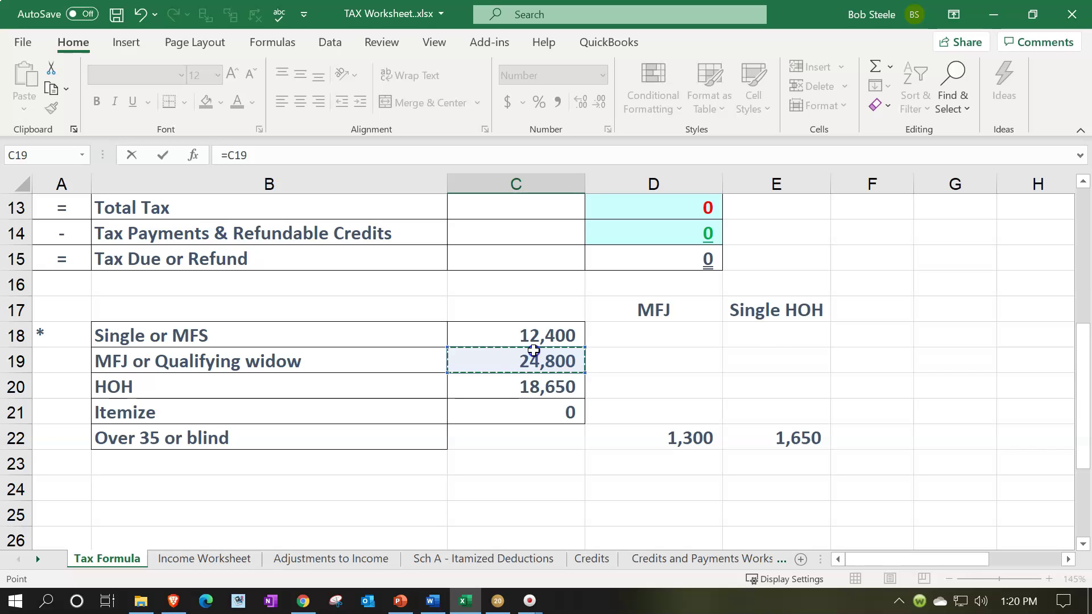
type("+")
left_click(683, 446)
key("Return")
scroll(682, 449, "up", 3)
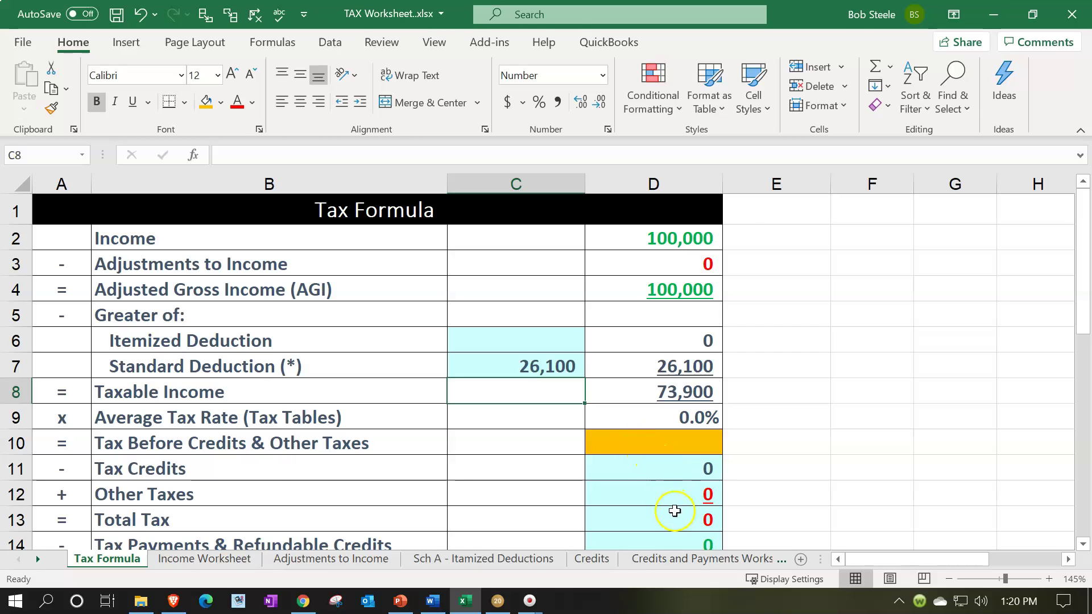
- Switch back to Lacerte and set the filing status to Single in the client information
left_click(496, 603)
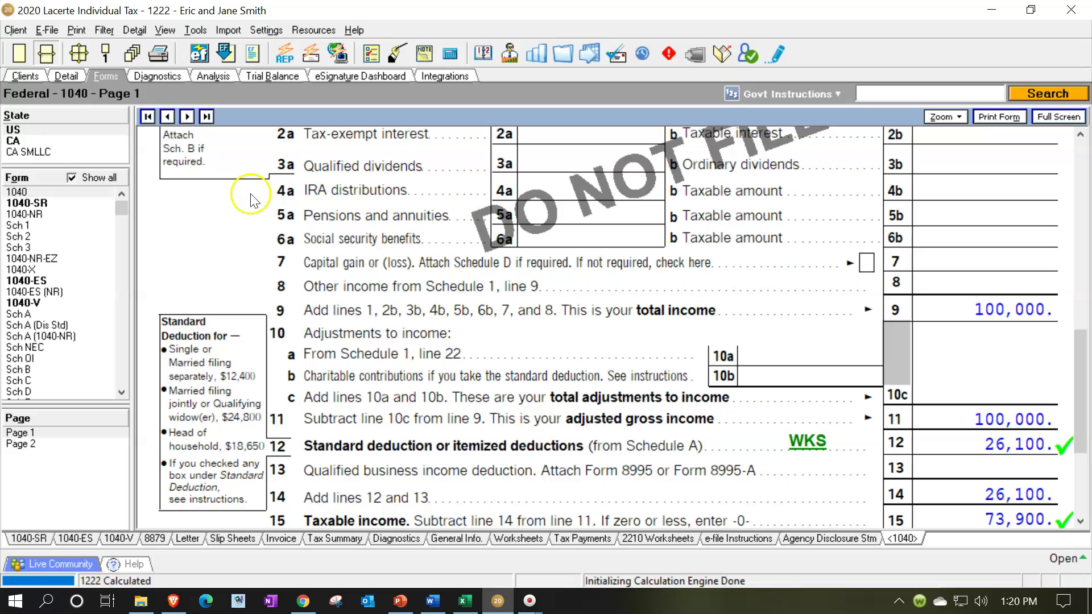
left_click(67, 75)
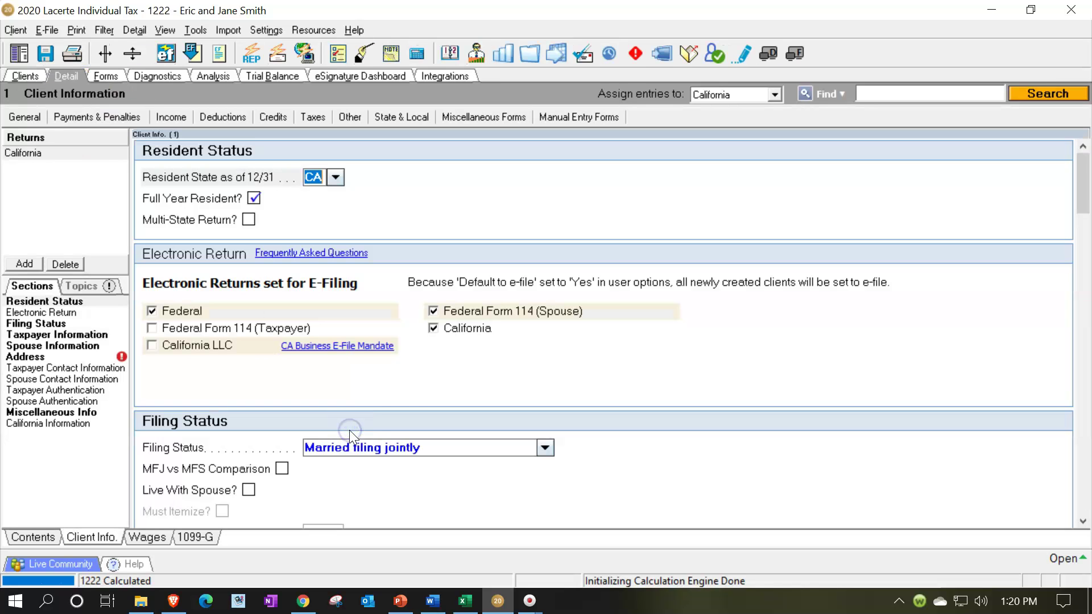
scroll(443, 362, "down", 2)
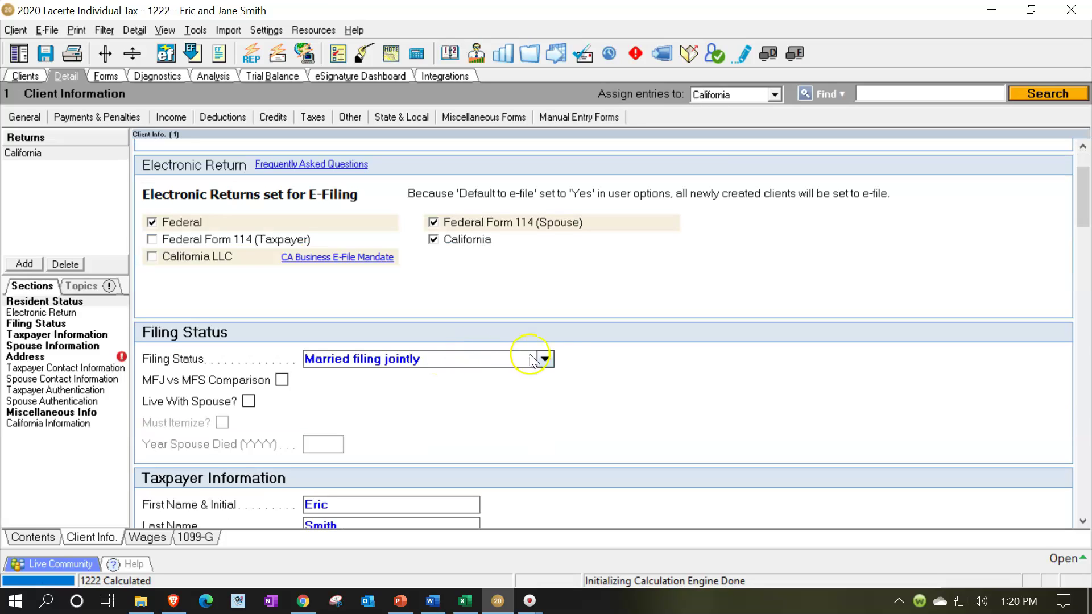
left_click(545, 358)
left_click(355, 380)
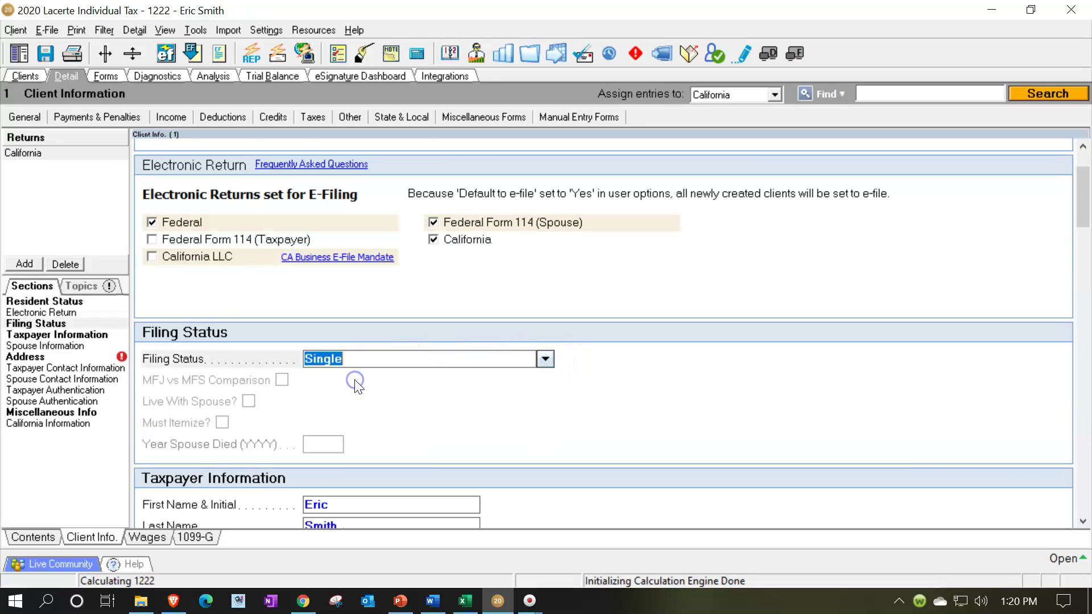
scroll(358, 381, "down", 2)
scroll(358, 377, "down", 2)
left_click(392, 478)
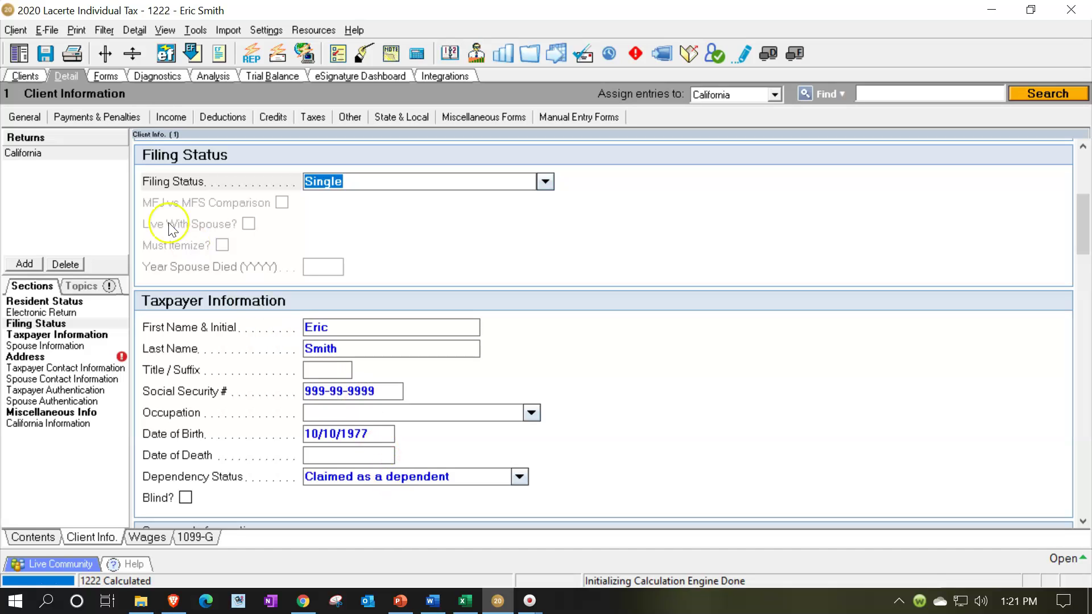
- Reopen Form 1040 and review the line 12 standard deduction and line 15 taxable income for the Single filing status
left_click(101, 72)
left_click(689, 391)
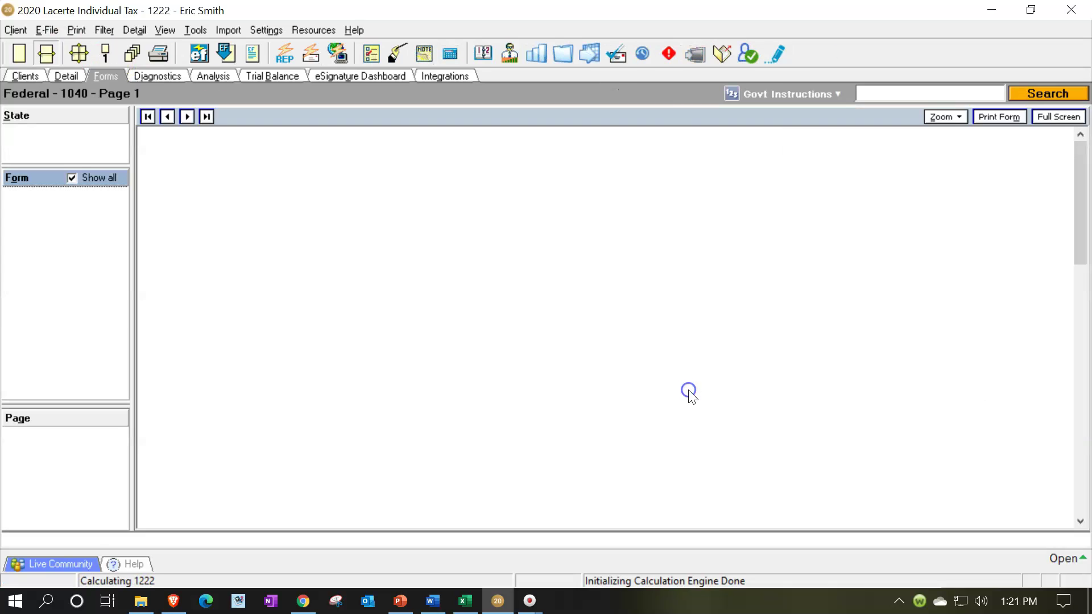
left_click(824, 372)
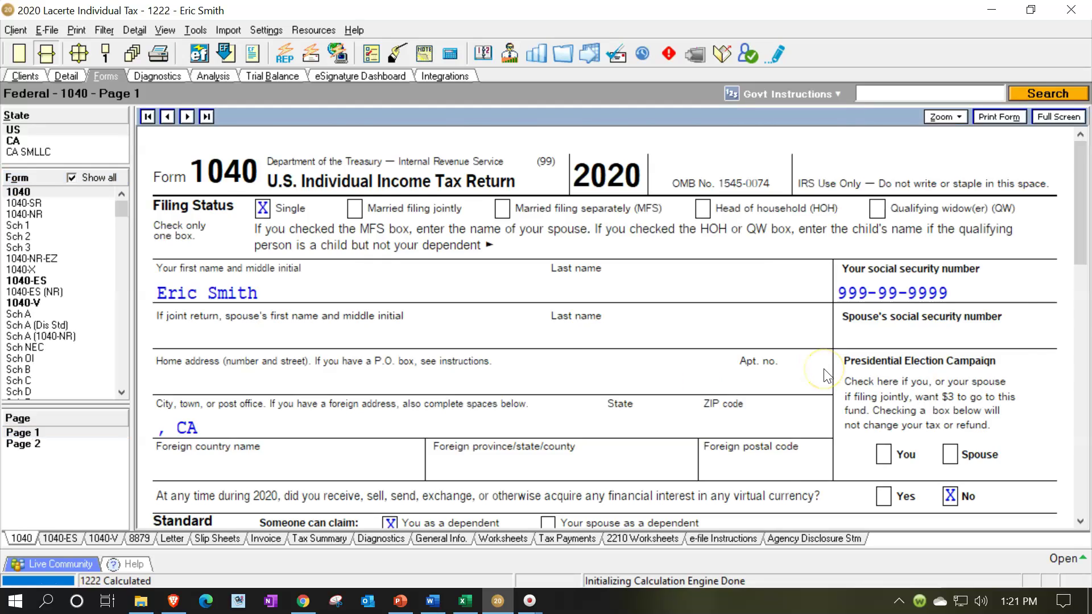
scroll(825, 373, "down", 10)
left_click(970, 435)
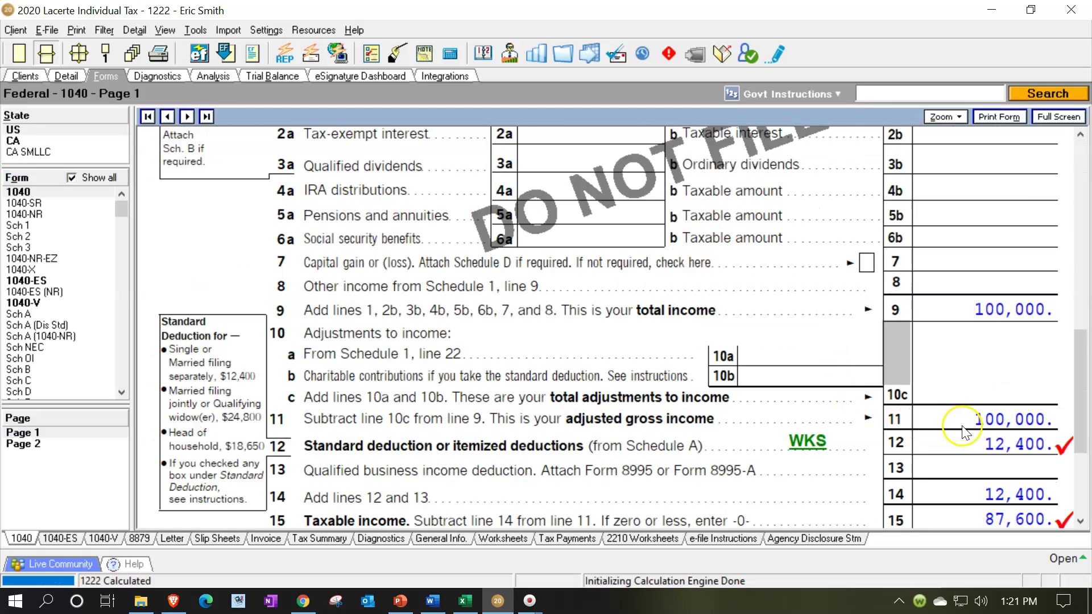
left_click(978, 515)
- Open Schedule A and read through its itemized deduction sections down to the line 17 total
left_click(21, 315)
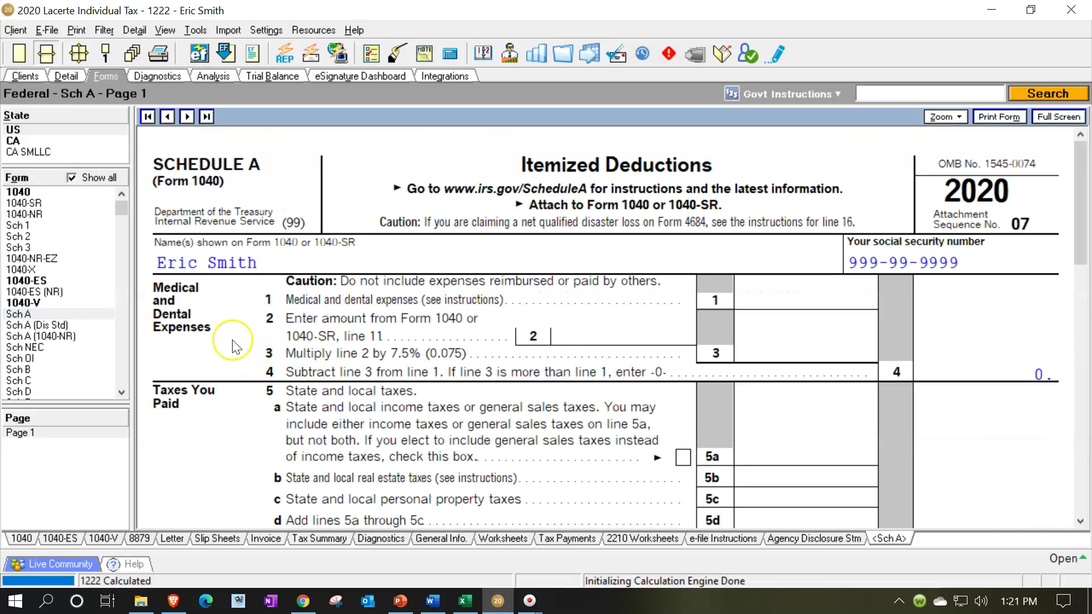
scroll(232, 346, "down", 3)
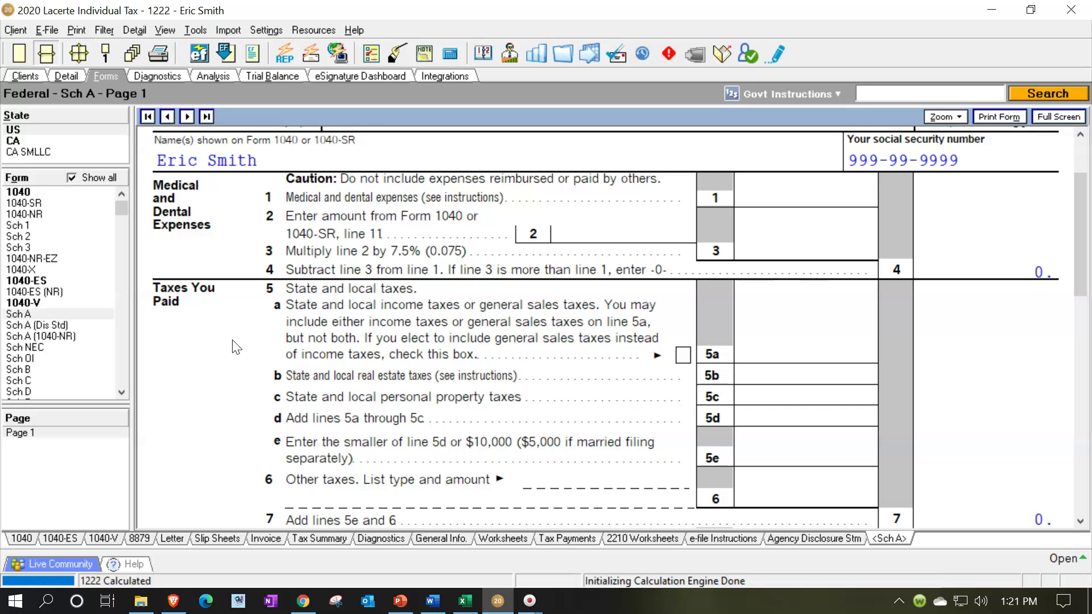
scroll(236, 347, "down", 6)
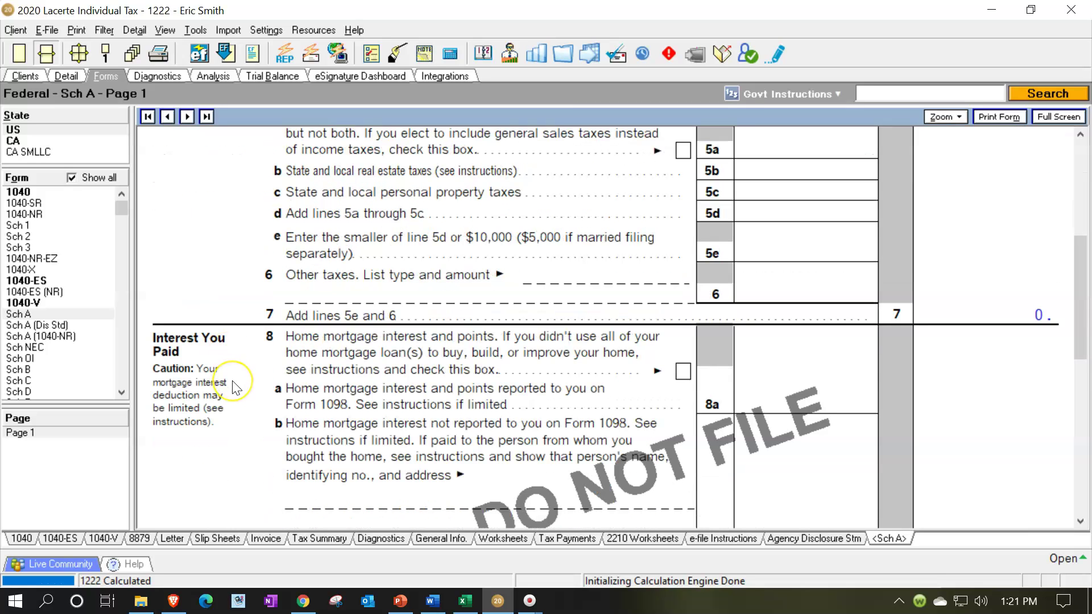
scroll(235, 387, "down", 9)
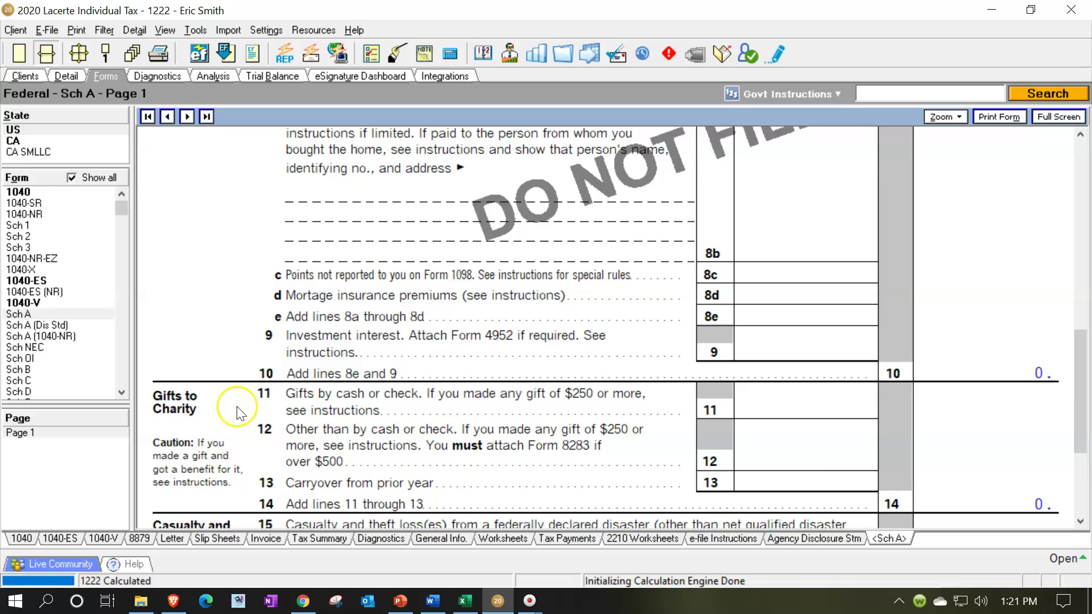
scroll(239, 410, "down", 3)
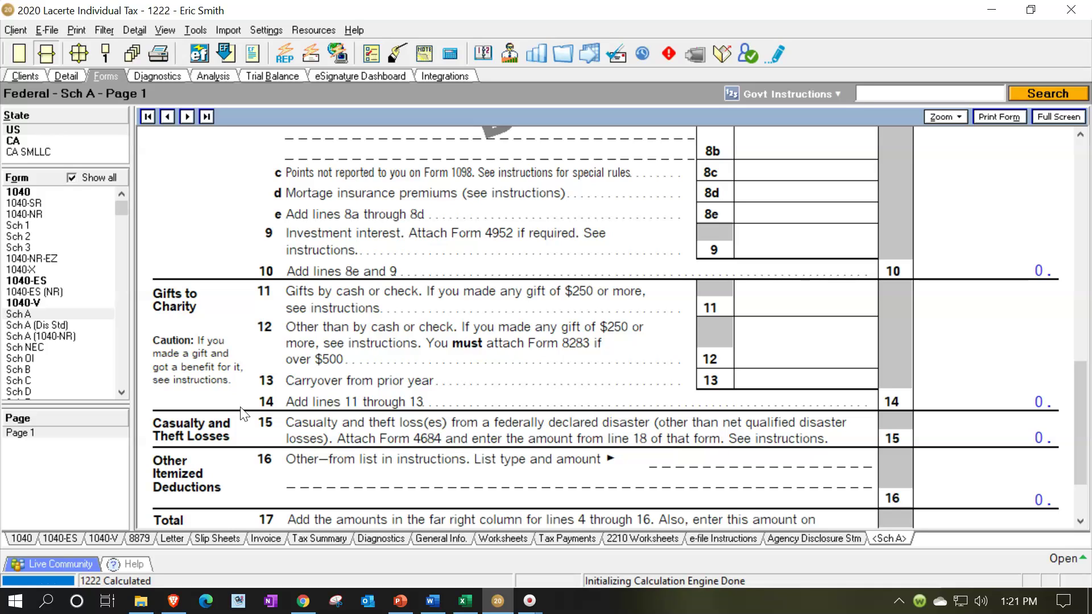
left_click(233, 396)
scroll(235, 387, "down", 3)
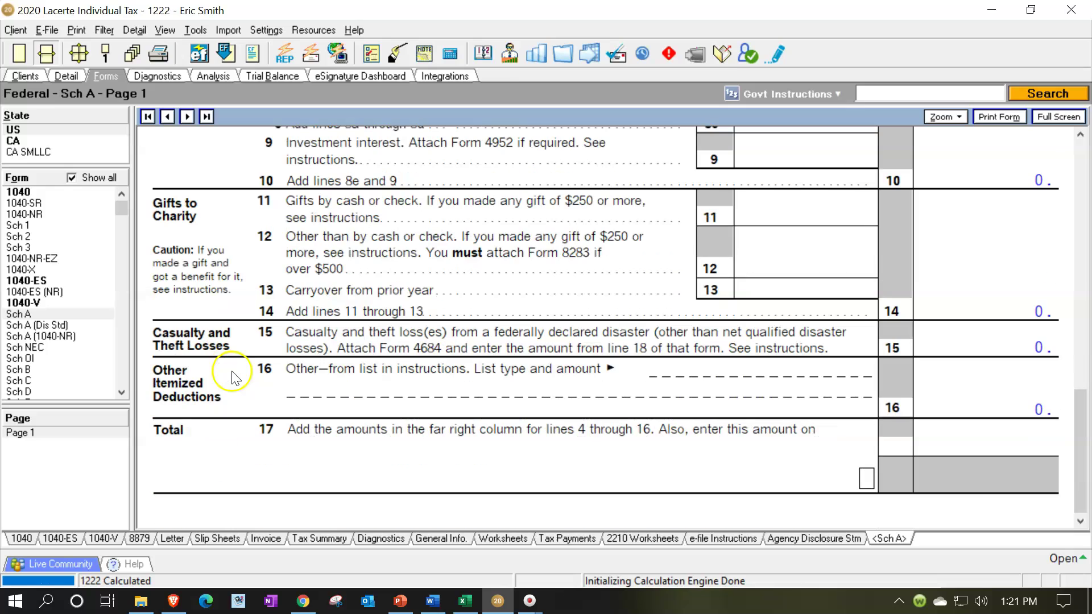
left_click(240, 352)
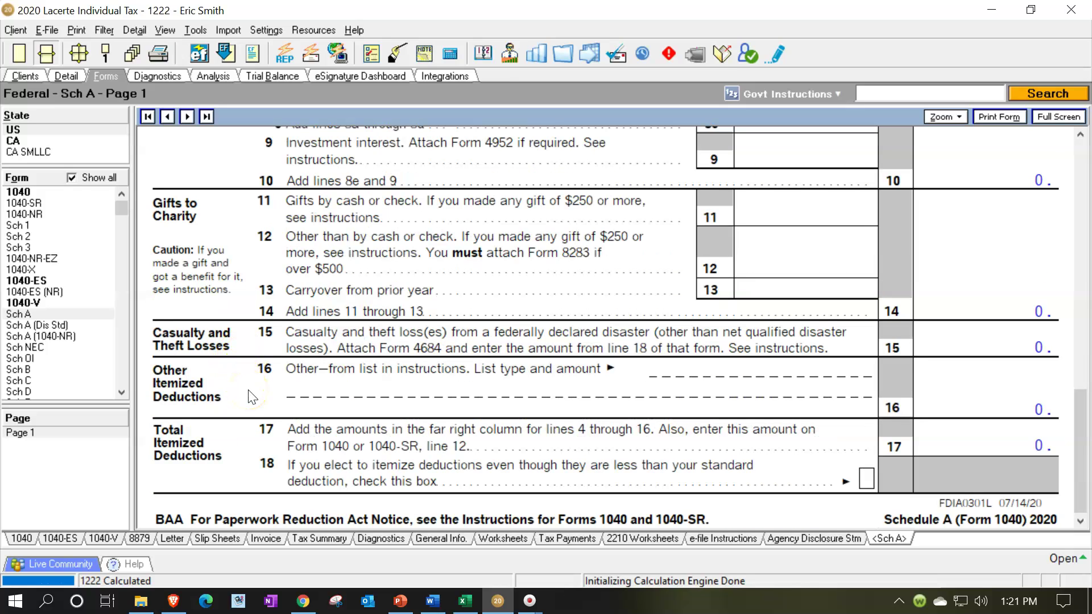
- Go back through Schedule A and examine the medical expense, taxes paid and home mortgage interest lines again
scroll(248, 396, "up", 20)
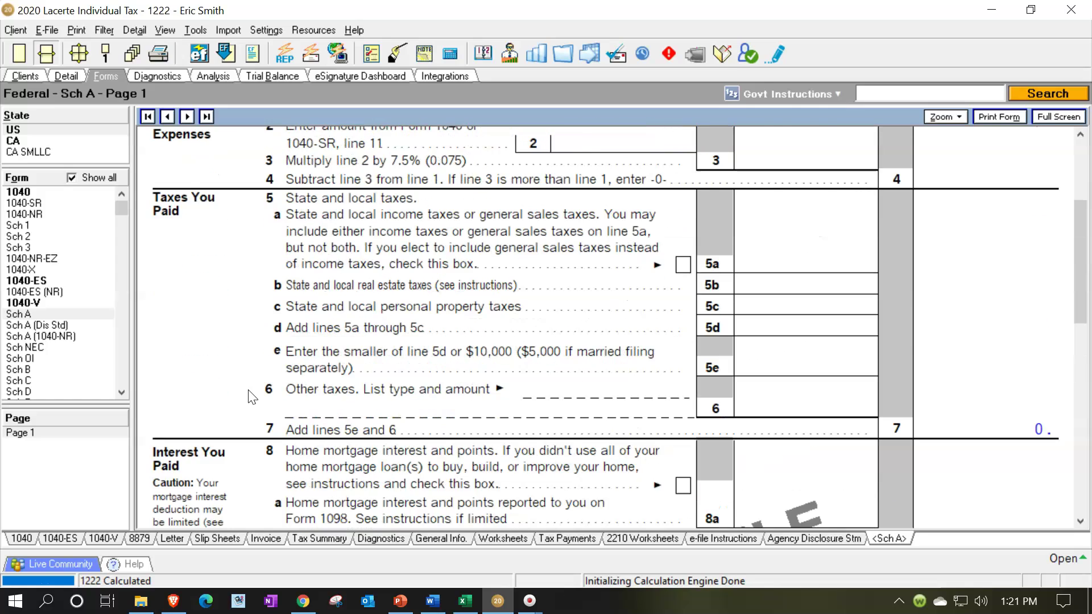
scroll(248, 397, "up", 5)
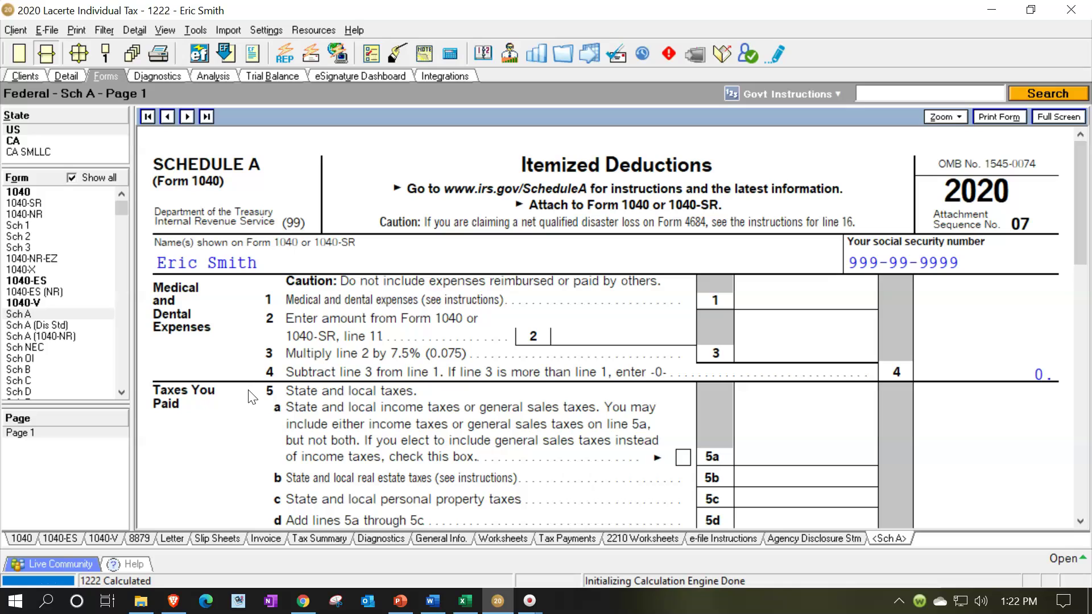
left_click(241, 368)
scroll(357, 392, "down", 5)
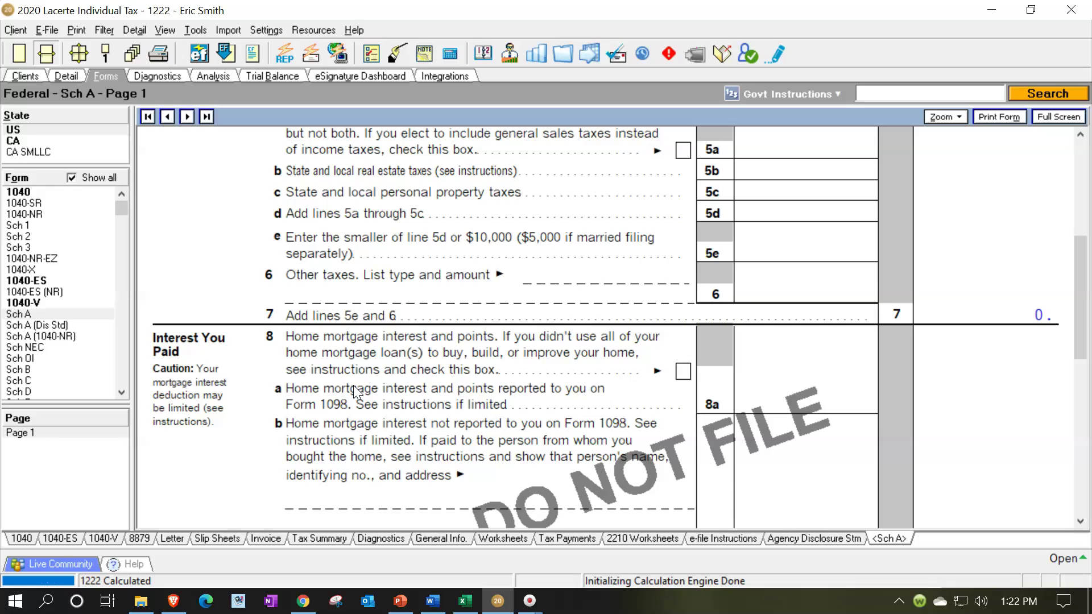
scroll(356, 392, "up", 3)
left_click(236, 310)
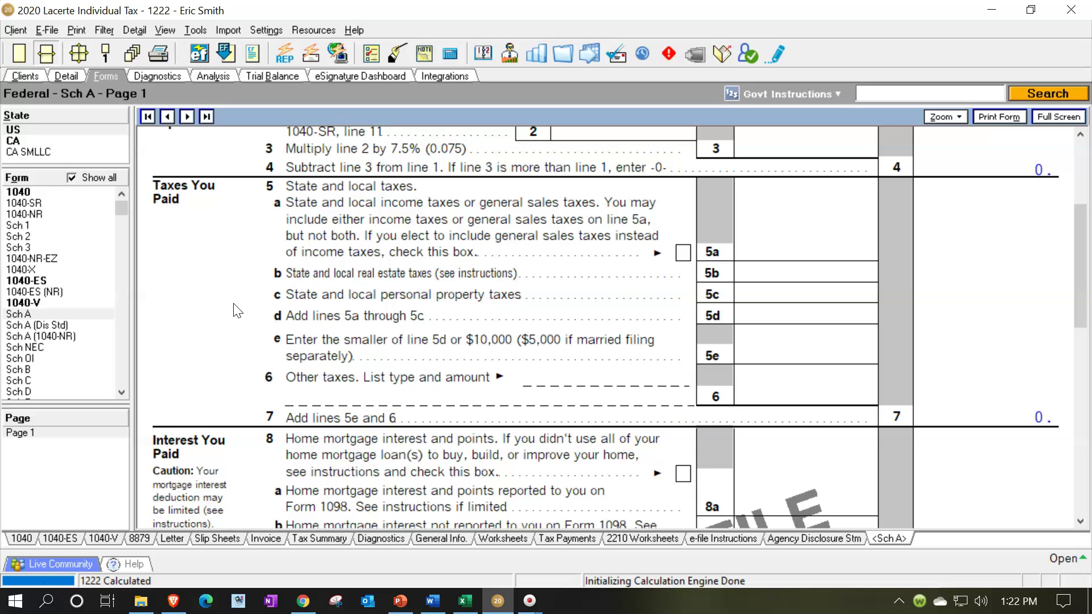
scroll(238, 311, "up", 3)
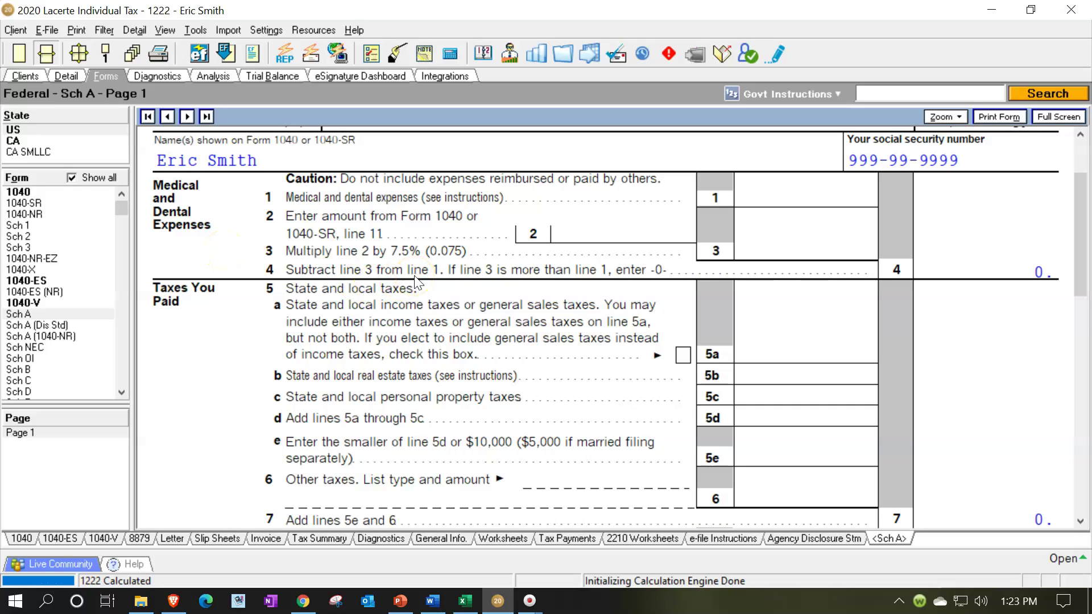
- Check the home mortgage interest lines on Schedule A and open the Itemized Deductions (Sch. A) input screen
scroll(418, 281, "down", 6)
scroll(367, 318, "down", 3)
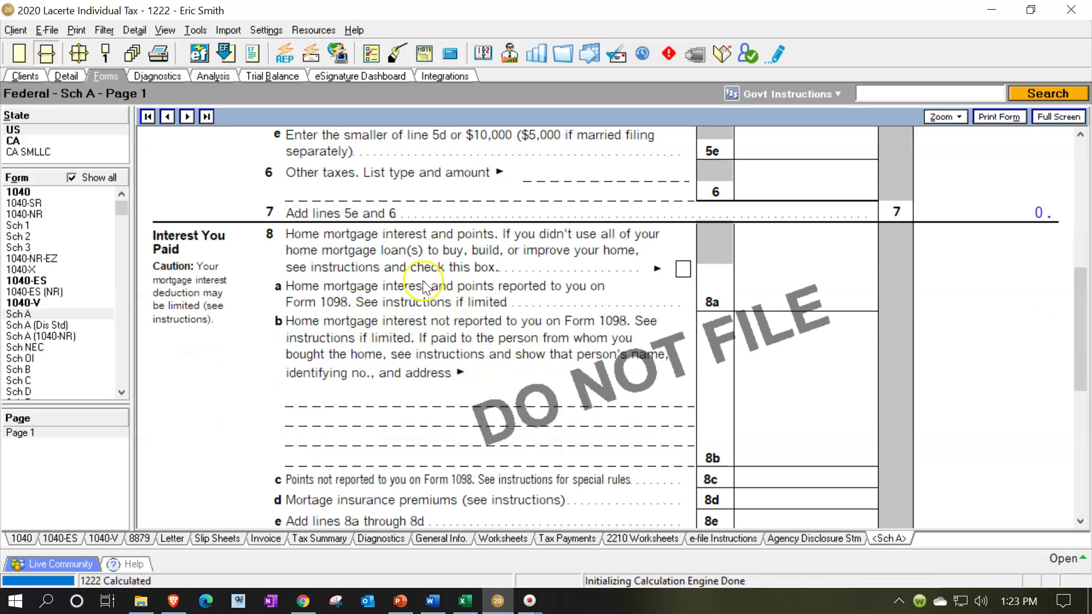
left_click(63, 77)
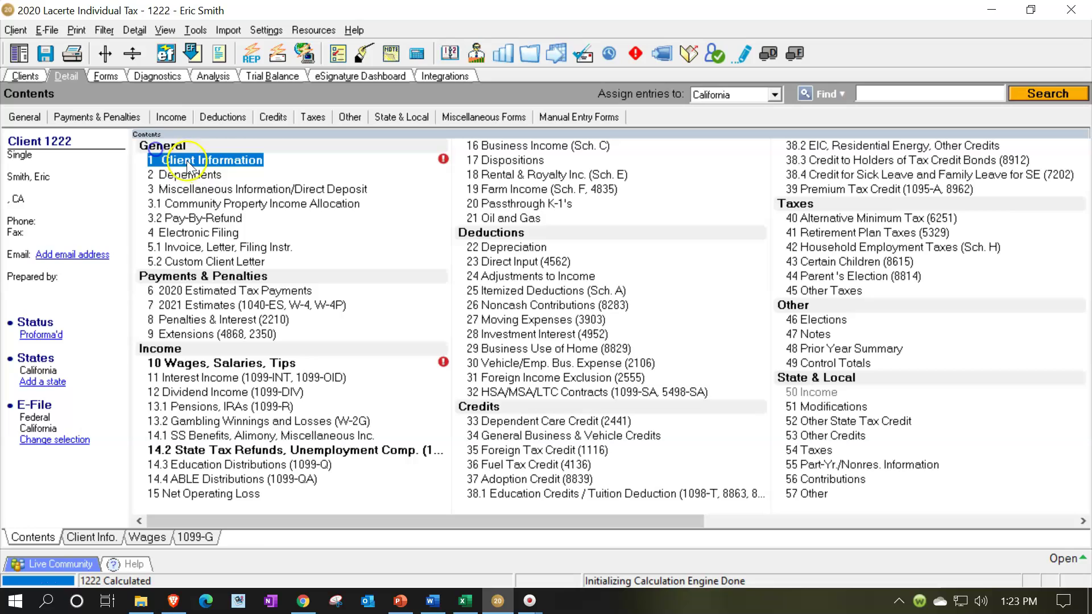
left_click(173, 118)
left_click(205, 120)
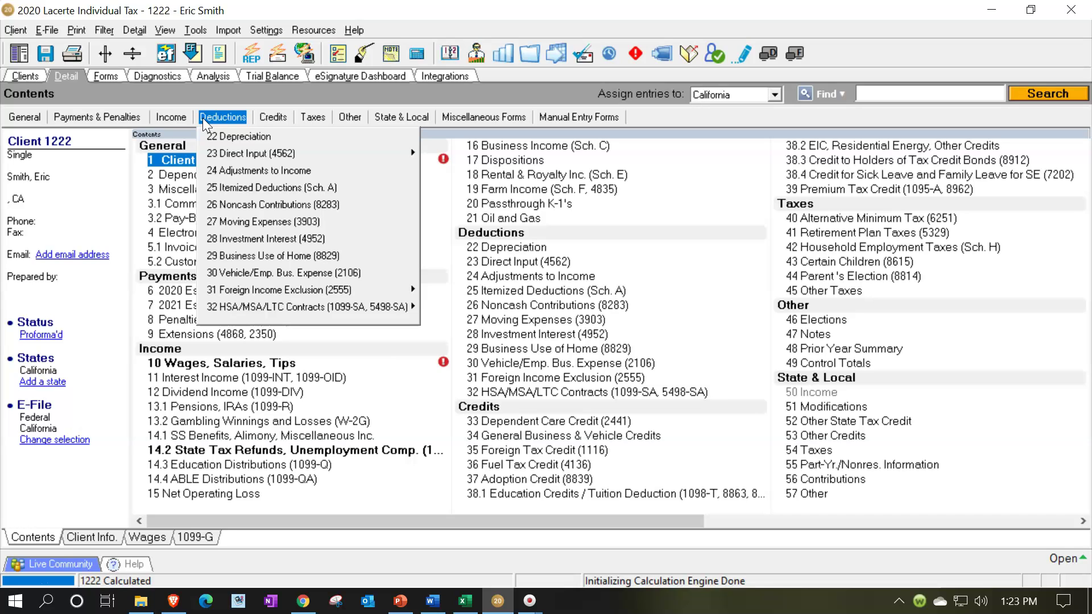
left_click(236, 187)
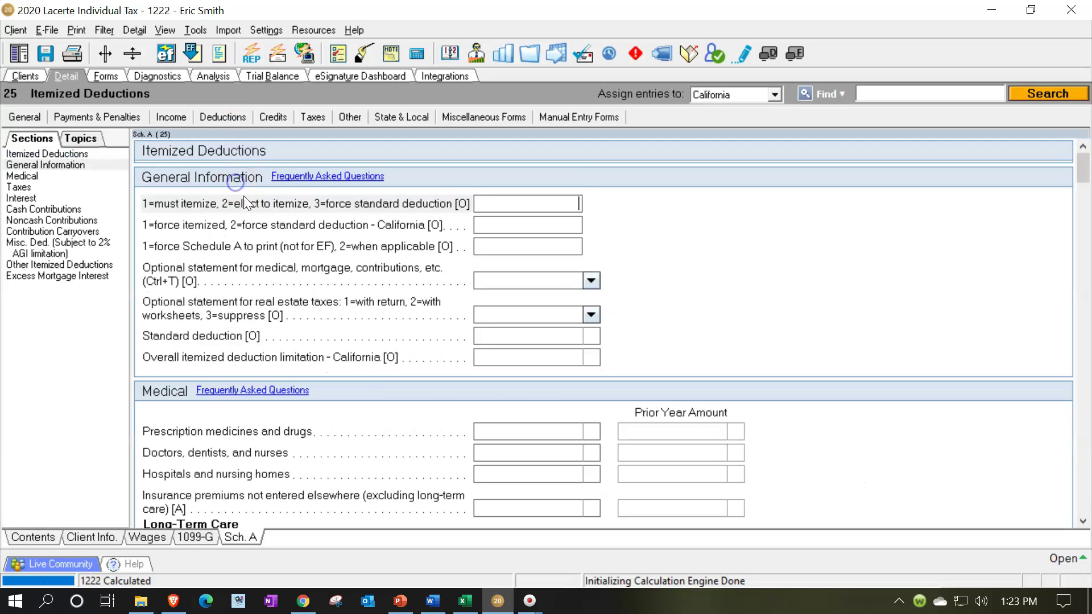
- In the Interest section of Itemized Deductions, enter 11,000 as federal home mortgage interest and points on Form 1098
scroll(375, 375, "down", 3)
scroll(376, 376, "down", 15)
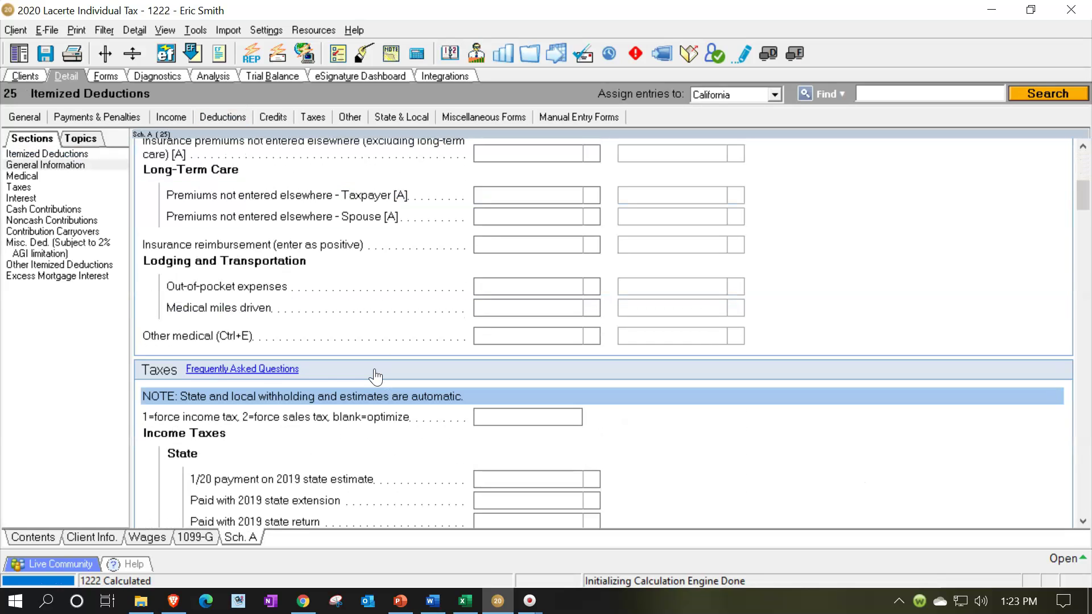
scroll(375, 375, "down", 6)
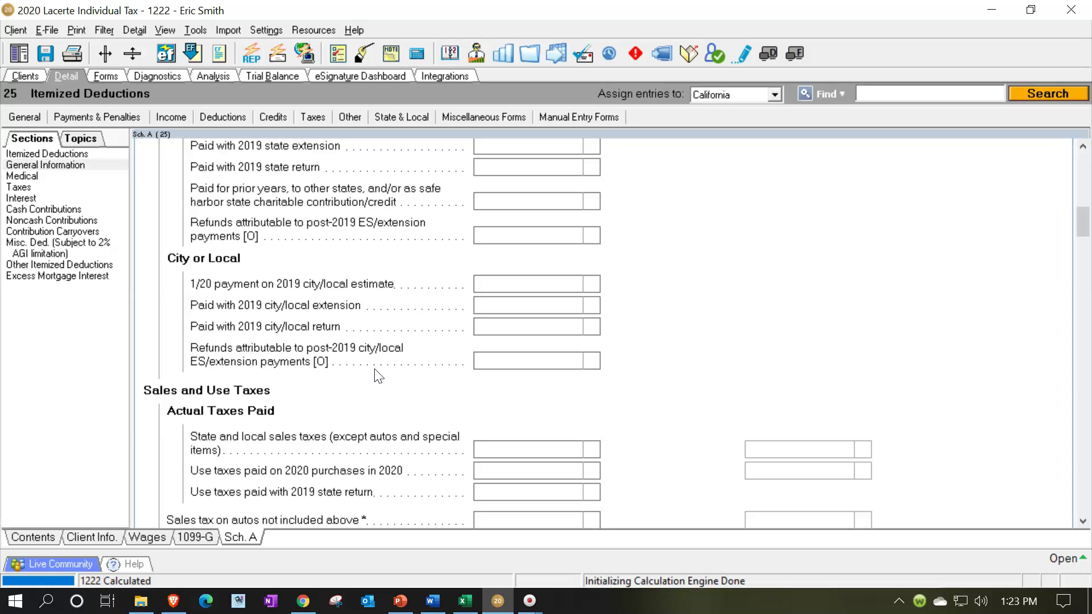
scroll(379, 376, "up", 6)
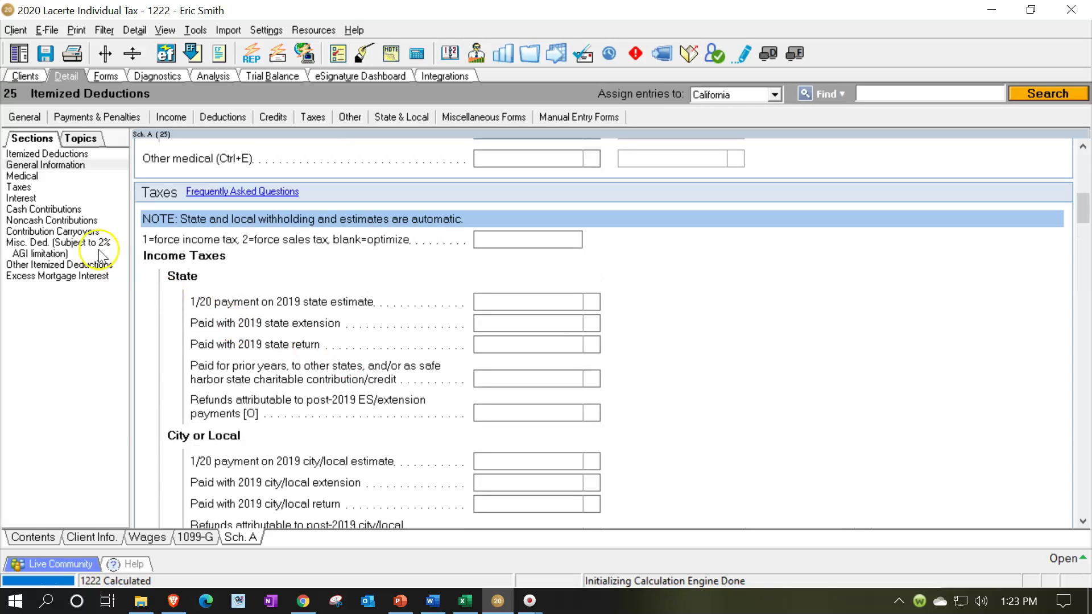
left_click(21, 197)
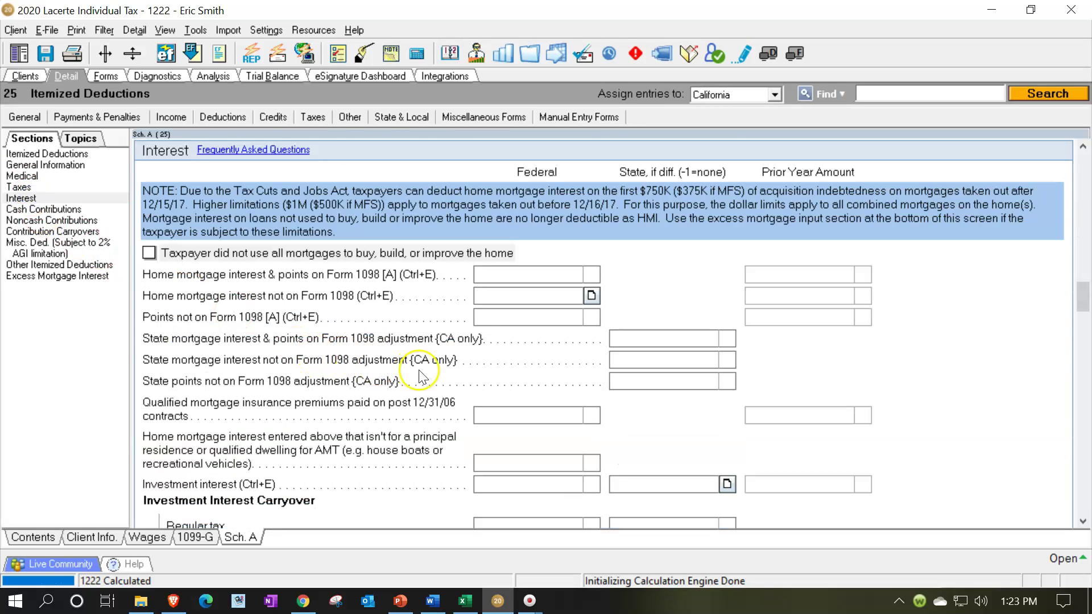
left_click(528, 275)
type("11,0")
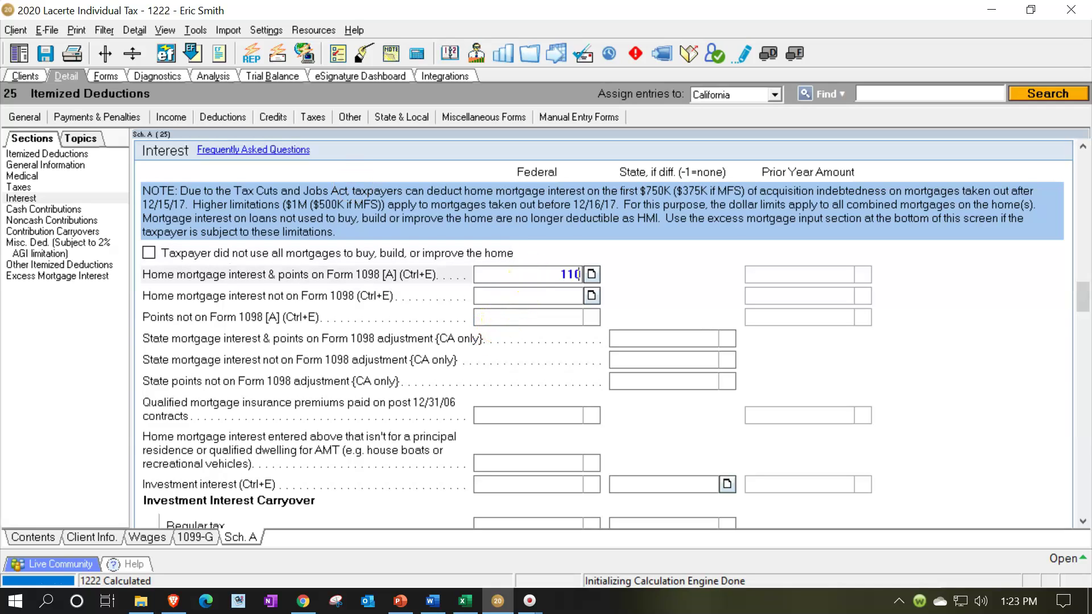
type("00")
key("Tab")
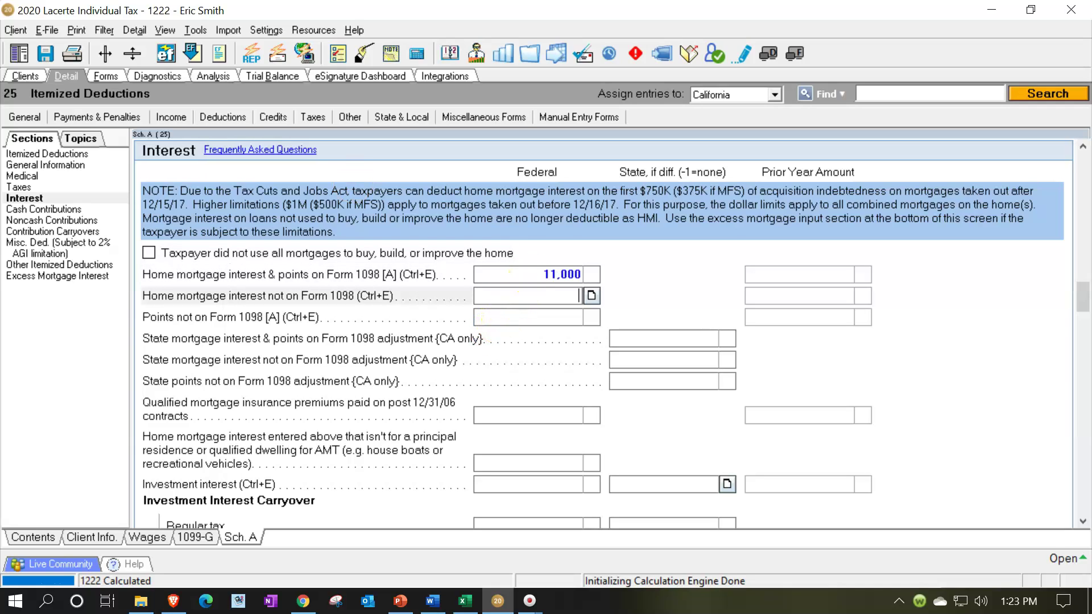
- Review Schedule A down to the line 17 total and compare it with the line 12 deduction on Form 1040
left_click(106, 76)
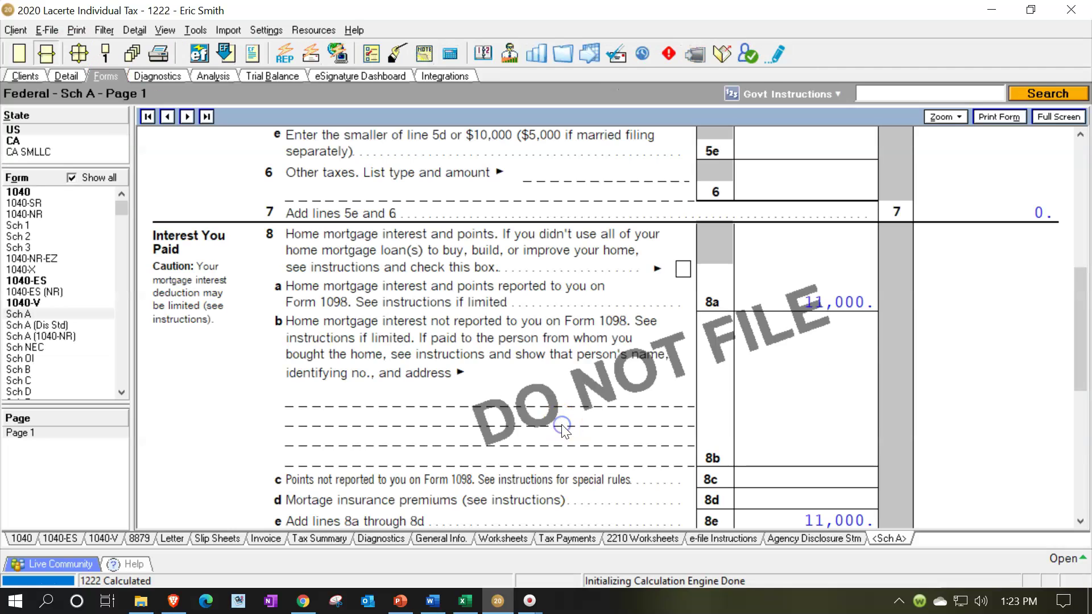
scroll(725, 405, "up", 8)
scroll(725, 403, "down", 3)
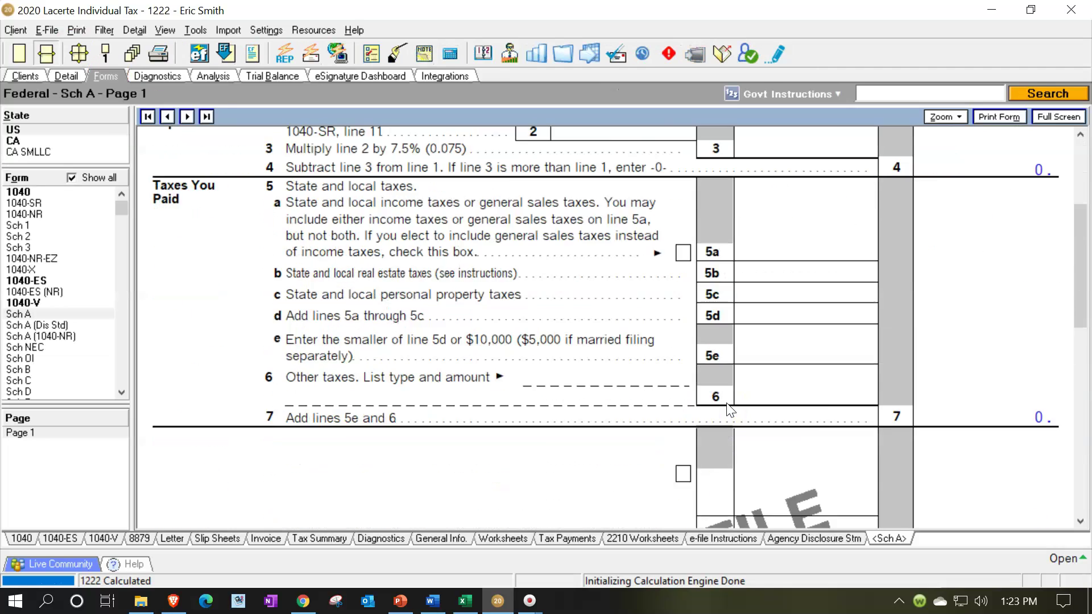
scroll(728, 404, "down", 6)
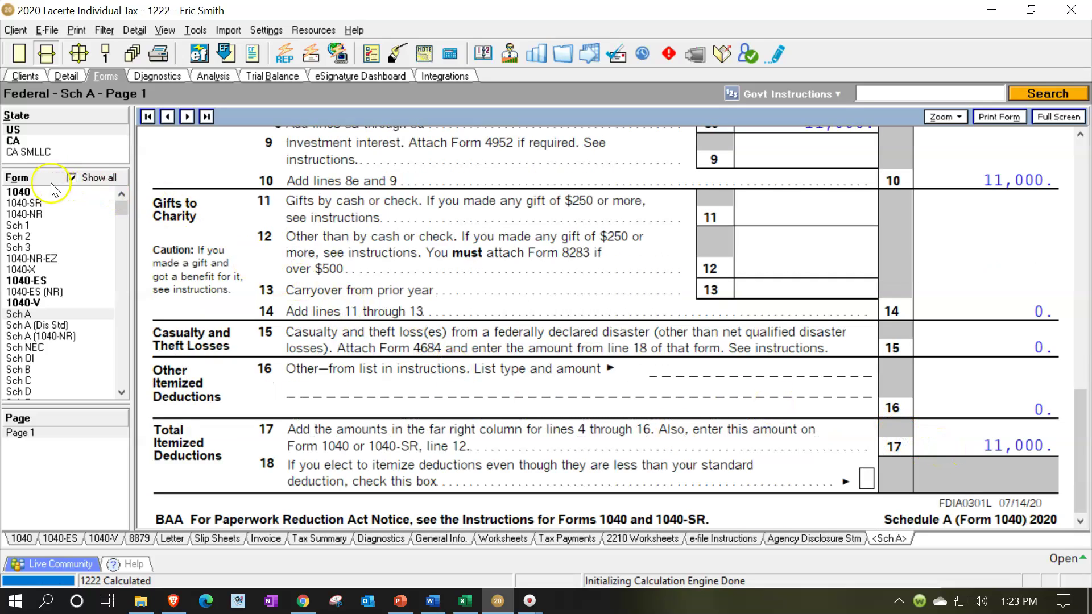
left_click(33, 192)
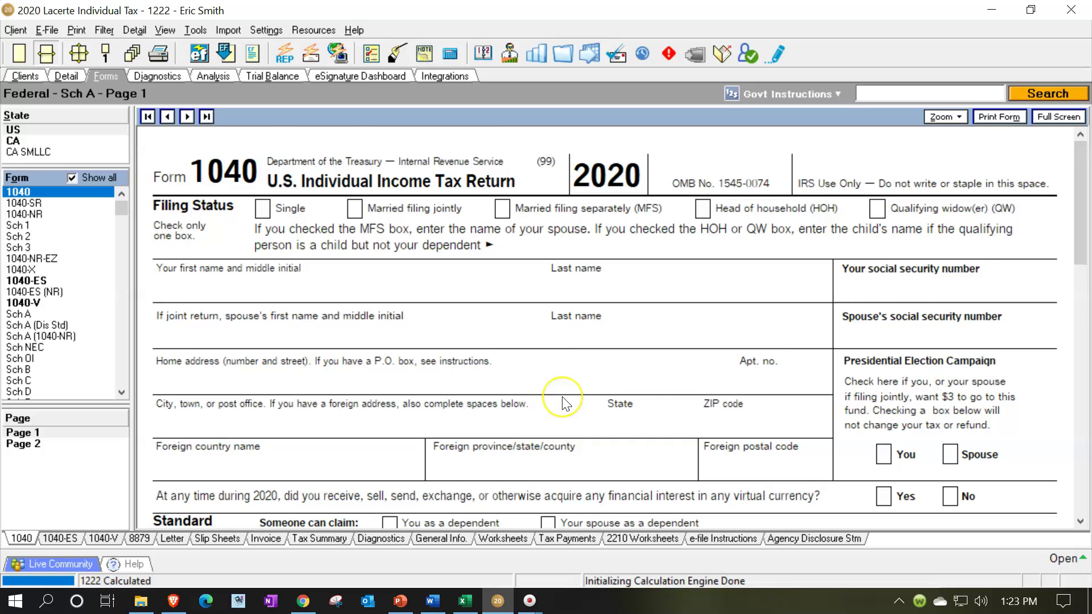
scroll(563, 402, "down", 10)
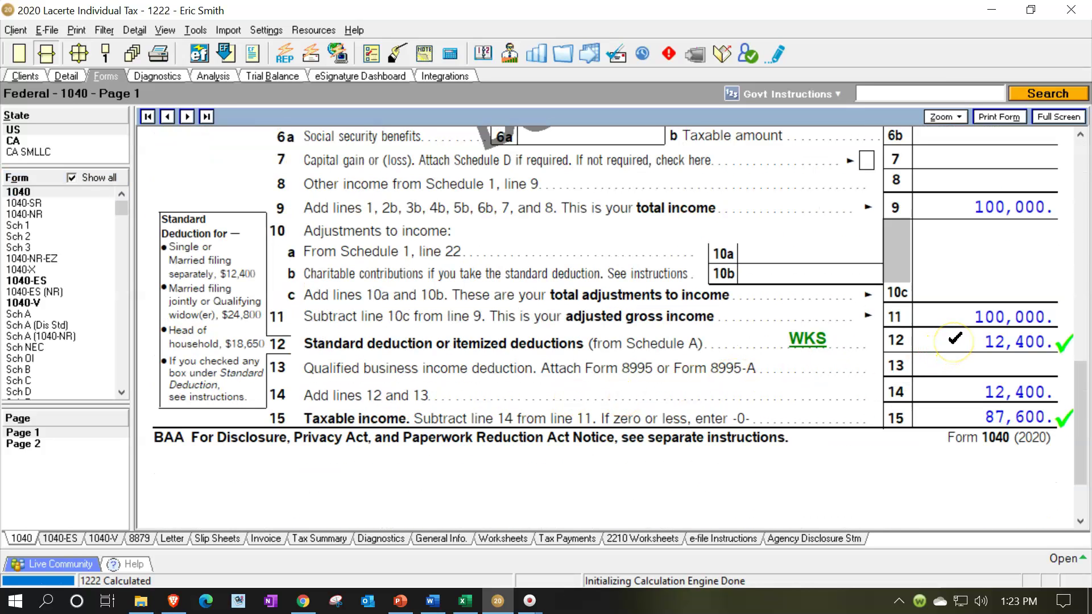
- Set the home mortgage interest and points on Form 1098 to 15,000 and recheck the line 12 deduction on Form 1040
left_click(958, 339)
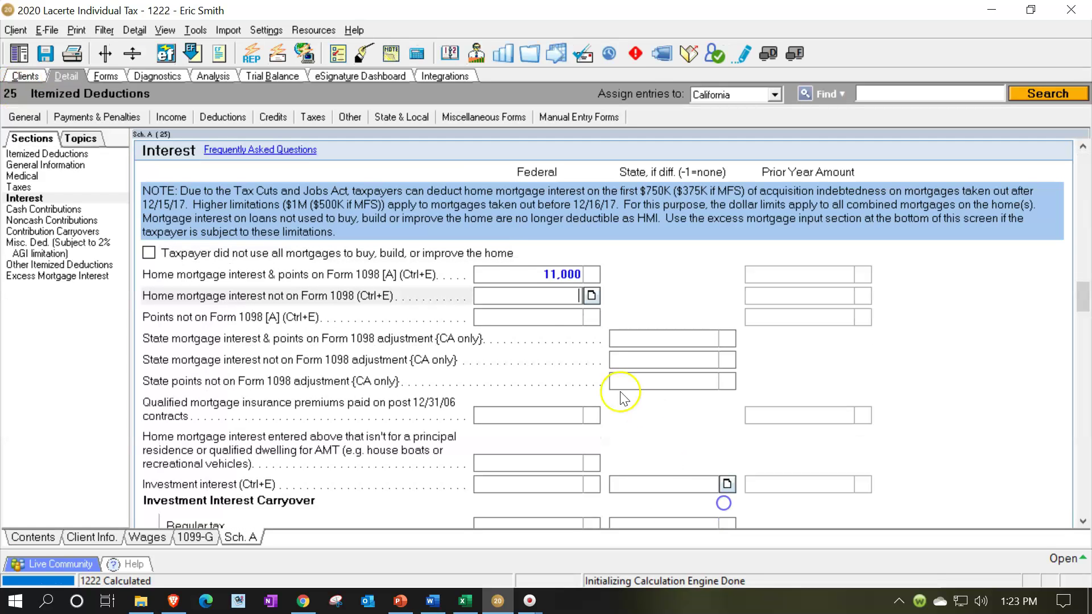
left_click(551, 274)
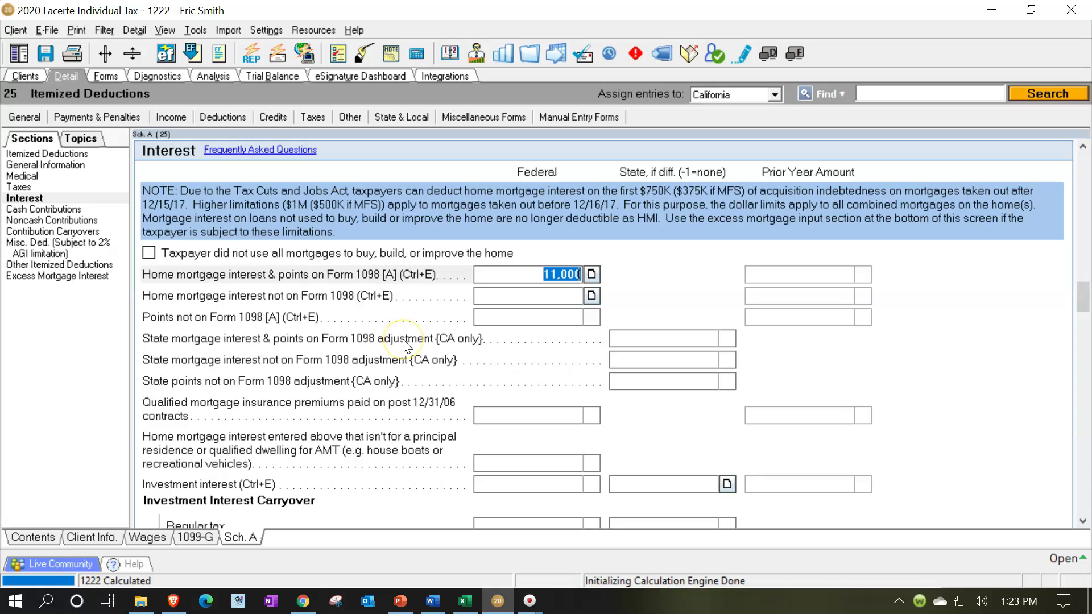
type("15000")
key("Return")
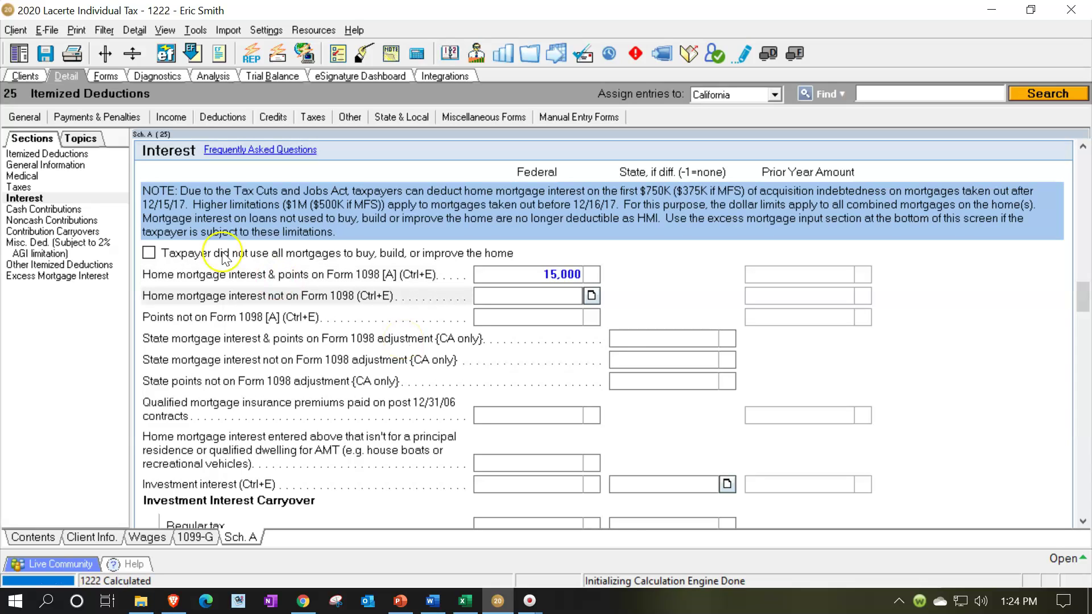
left_click(113, 78)
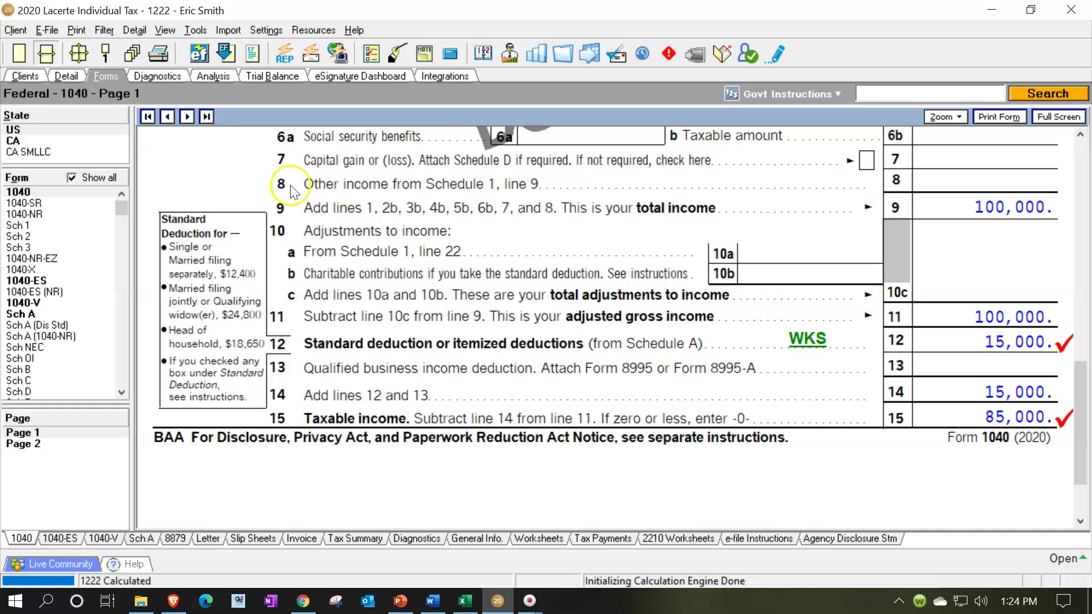
- Return to the Itemized Deductions input and look through the general, medical, taxes and interest sections to the Form 1098 mortgage interest entry
left_click(63, 84)
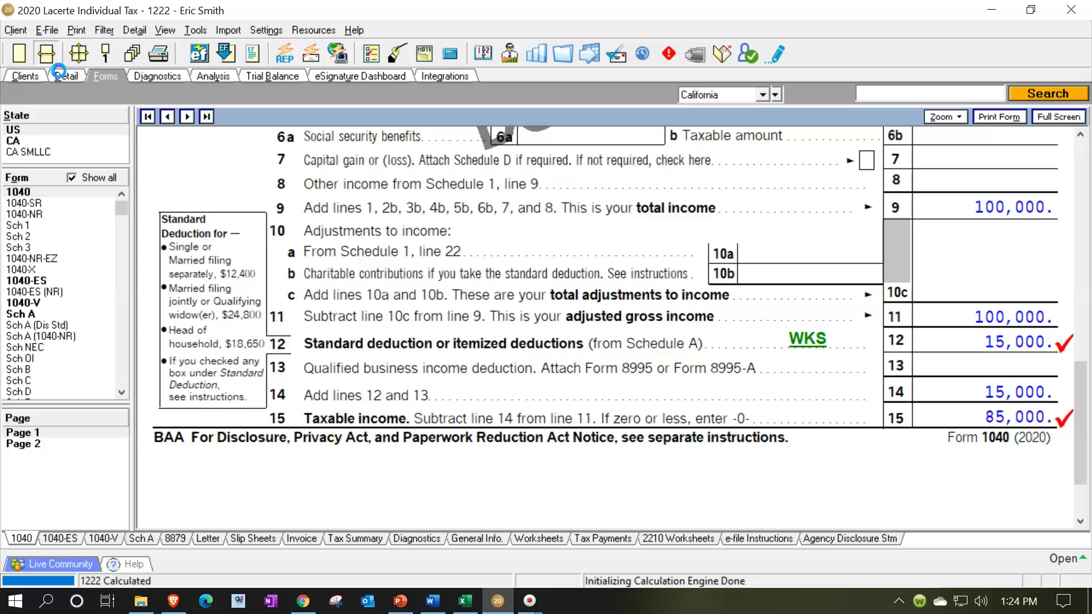
scroll(624, 375, "up", 15)
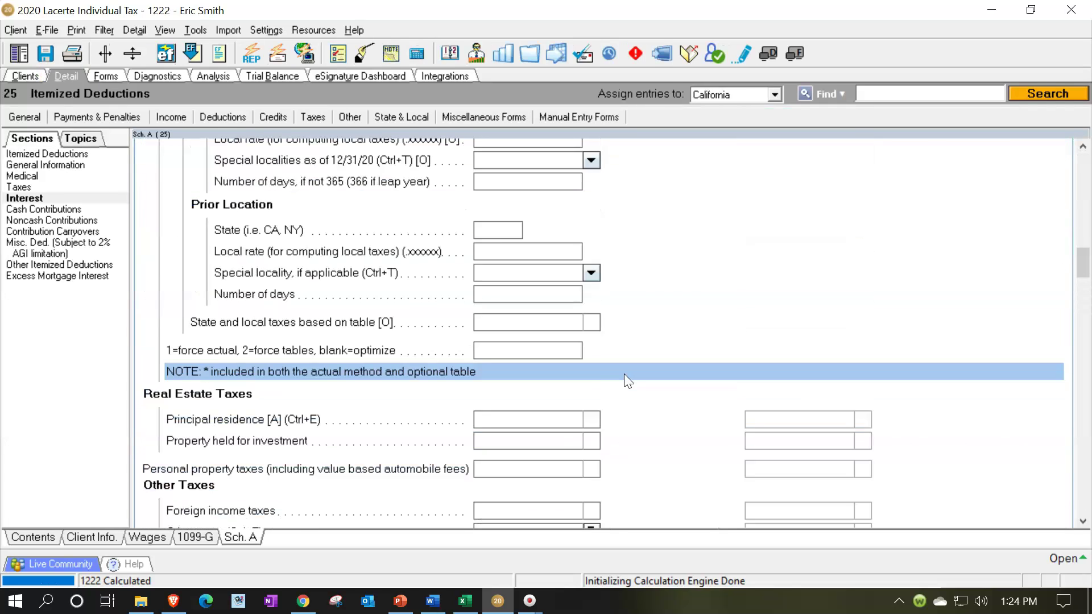
scroll(628, 372, "up", 5)
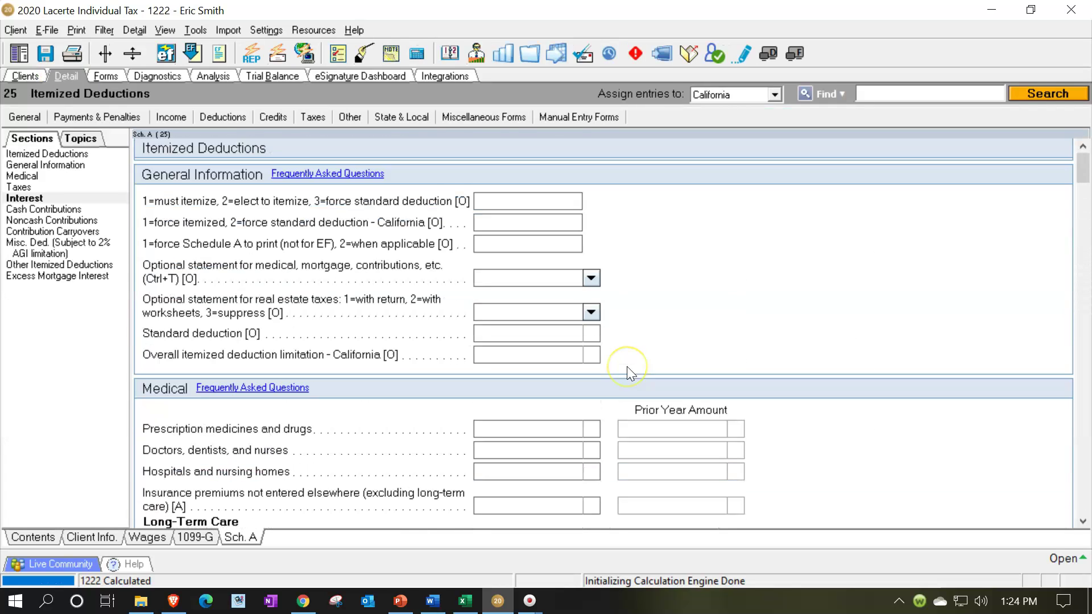
scroll(628, 369, "down", 10)
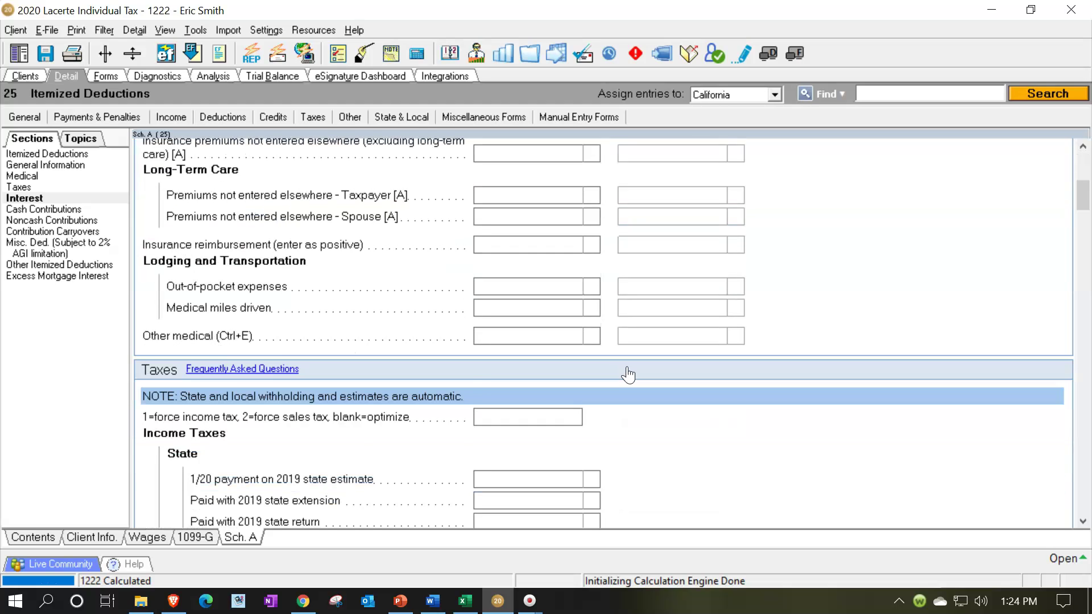
scroll(625, 364, "down", 15)
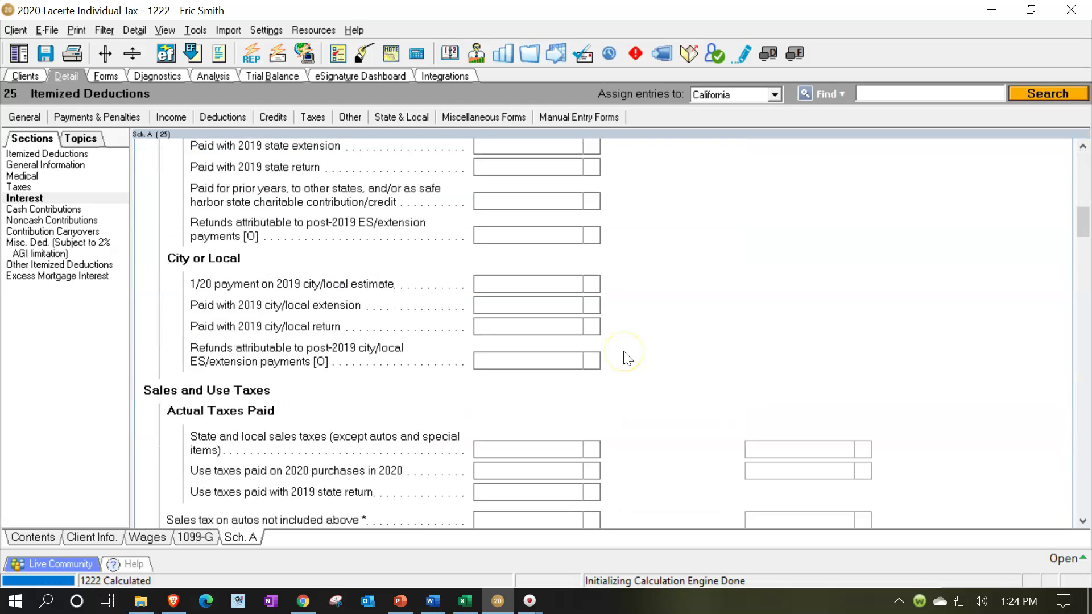
scroll(624, 352, "down", 5)
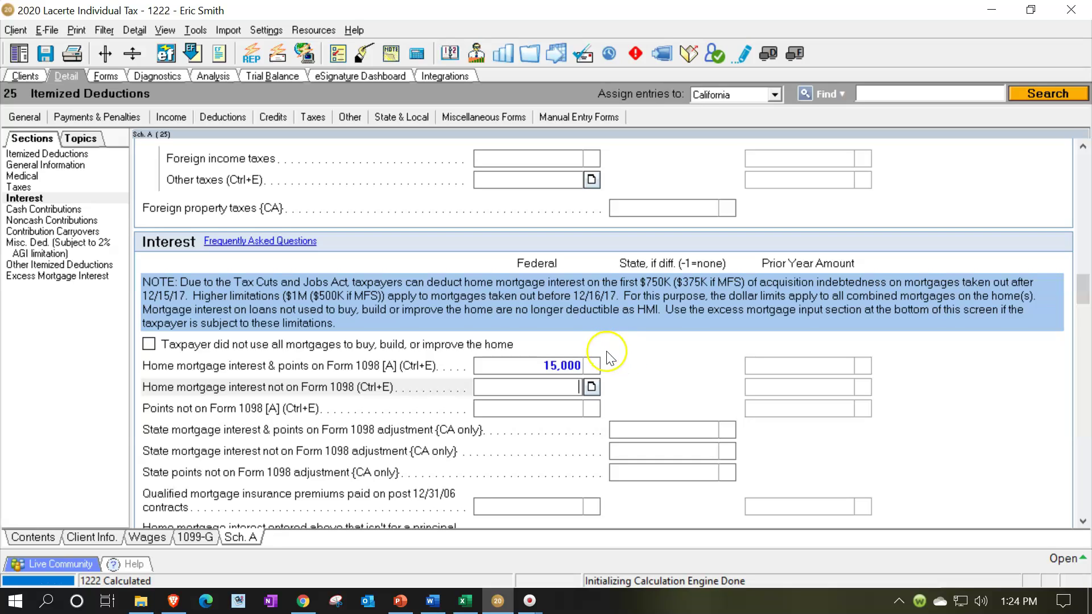
left_click(563, 365)
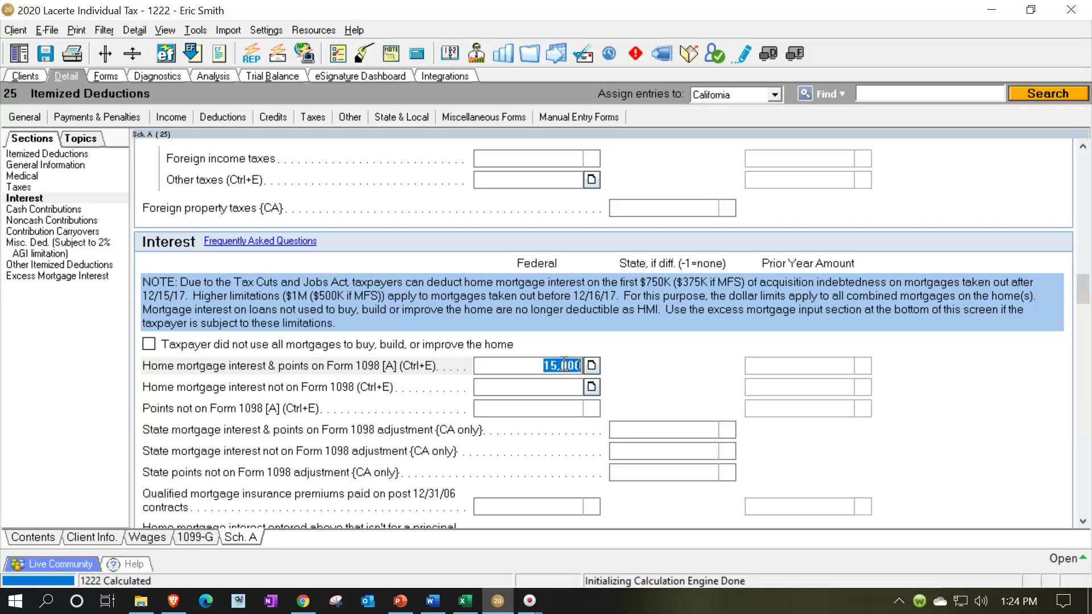
- Set the filing status to Married filing jointly in the client information
left_click(106, 537)
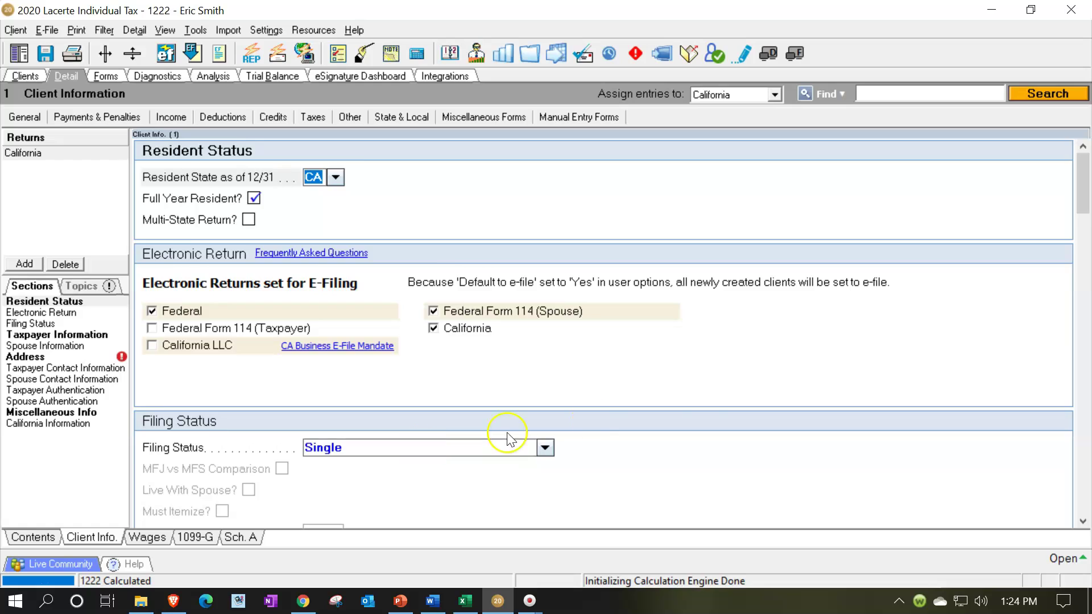
scroll(506, 438, "down", 2)
left_click(546, 357)
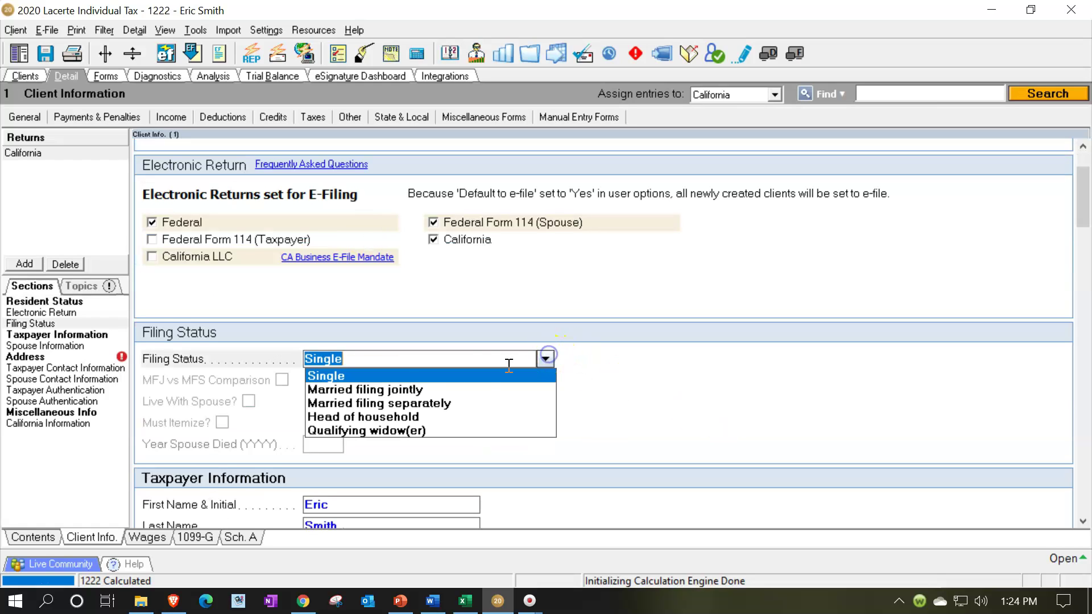
left_click(449, 390)
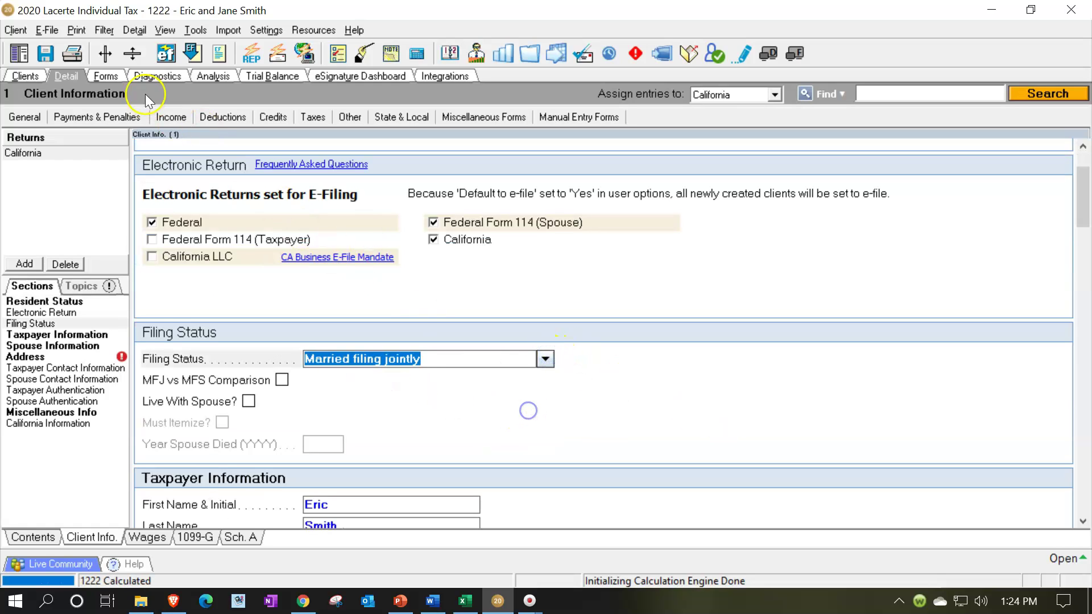
- Recalculate the forms, dismiss the K-1 transfer notice, and review the line 12 deduction and line 15 taxable income on Form 1040
left_click(114, 78)
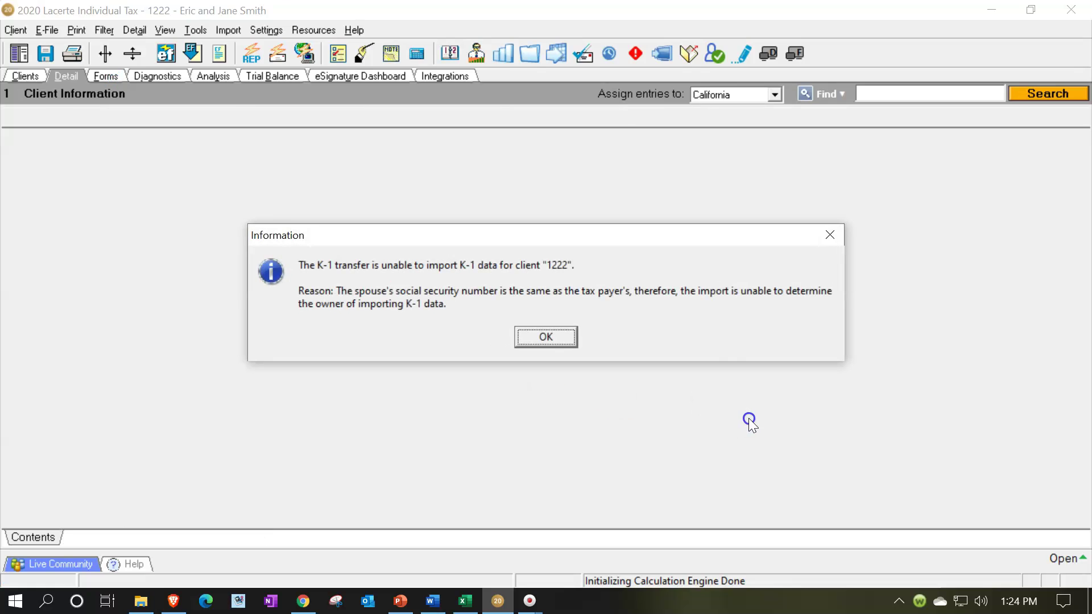
left_click(573, 341)
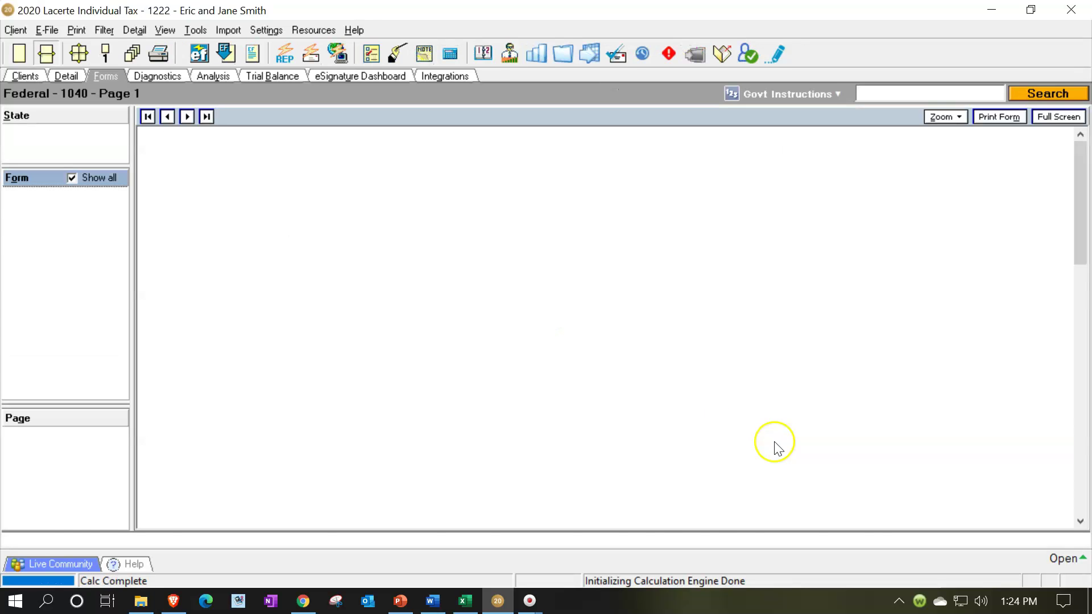
scroll(776, 444, "down", 10)
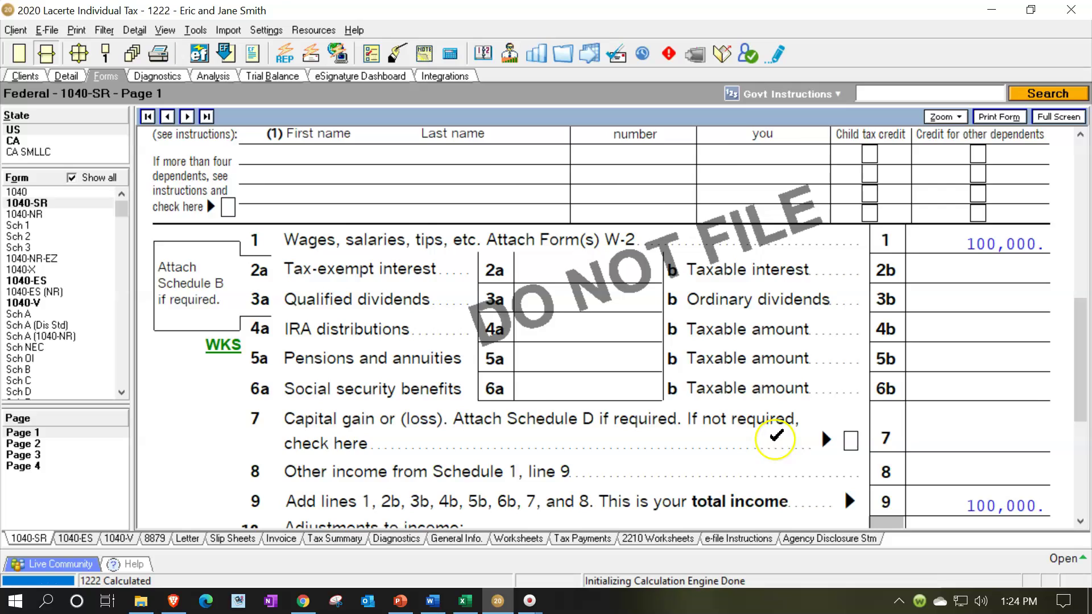
scroll(776, 438, "down", 3)
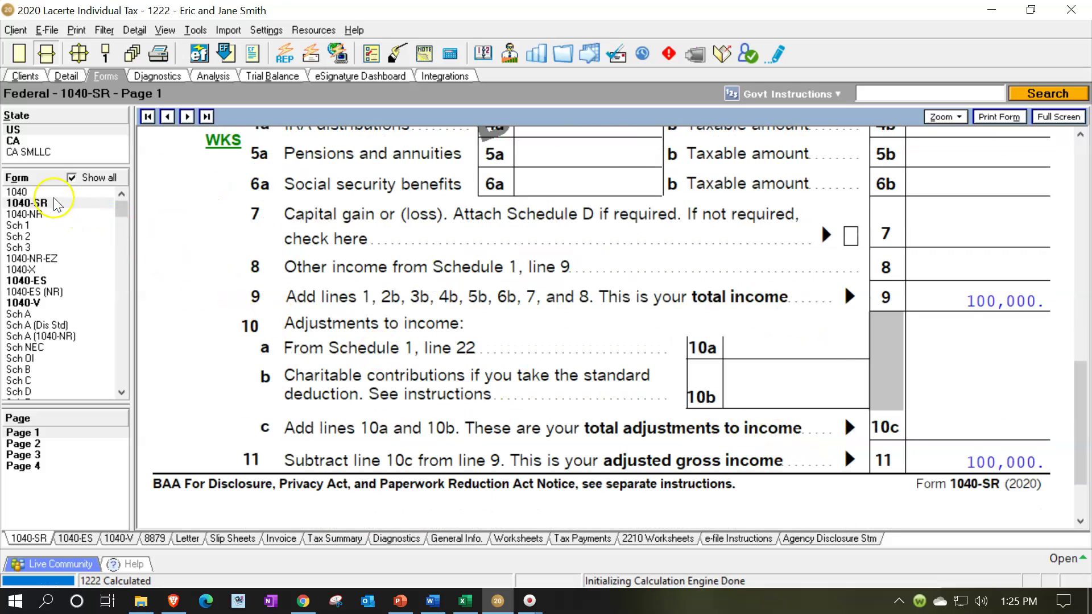
left_click(23, 193)
scroll(614, 329, "down", 11)
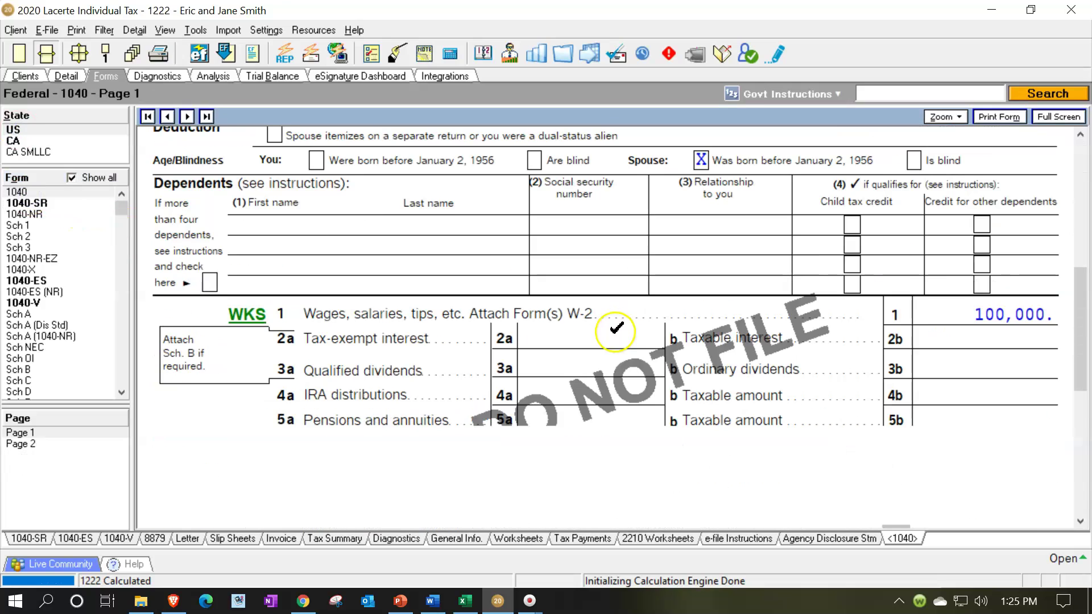
scroll(616, 331, "down", 2)
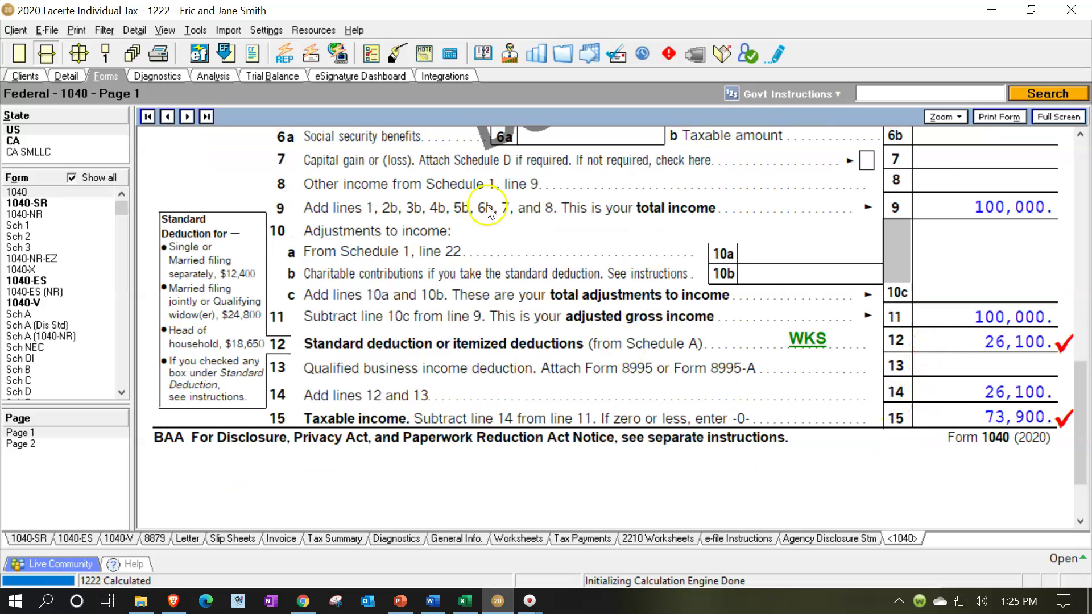
- Change the spouse's date of birth in the client information to one under age 65 and recheck the line 12 deduction on Form 1040
left_click(46, 53)
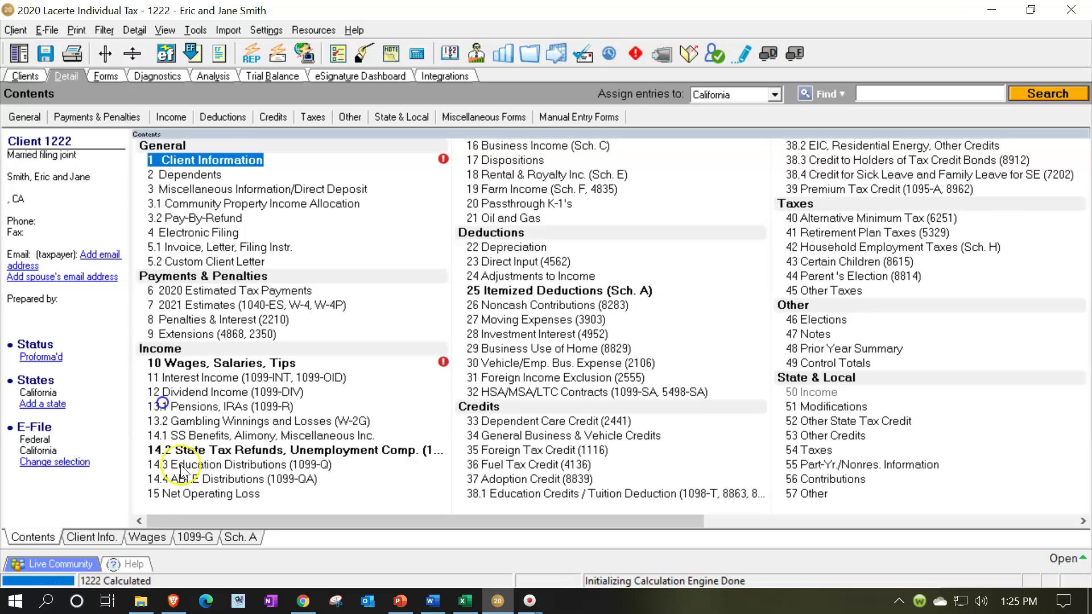
left_click(112, 537)
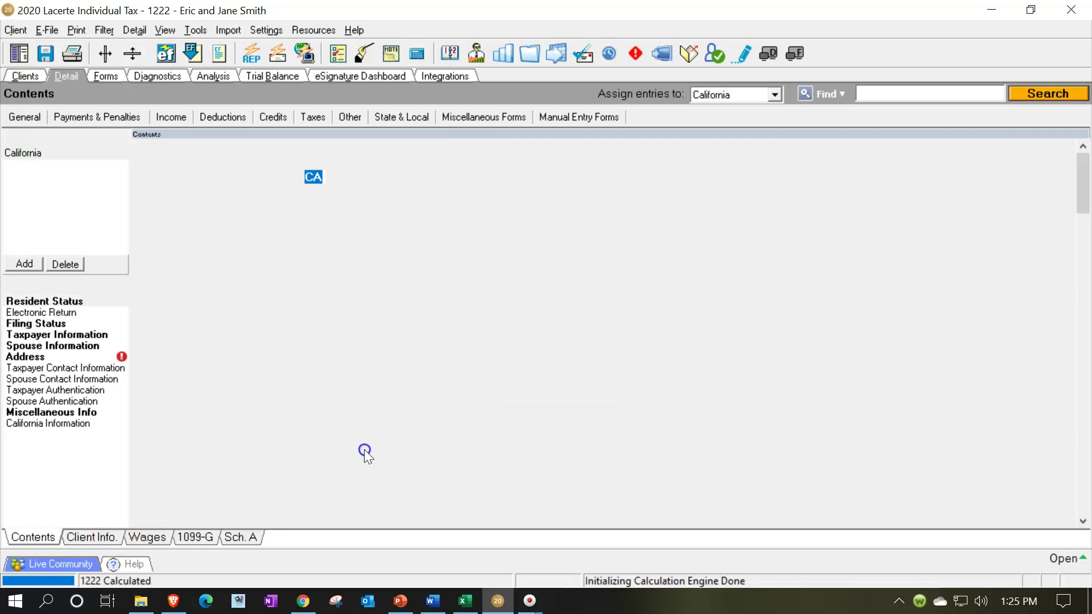
scroll(374, 428, "down", 15)
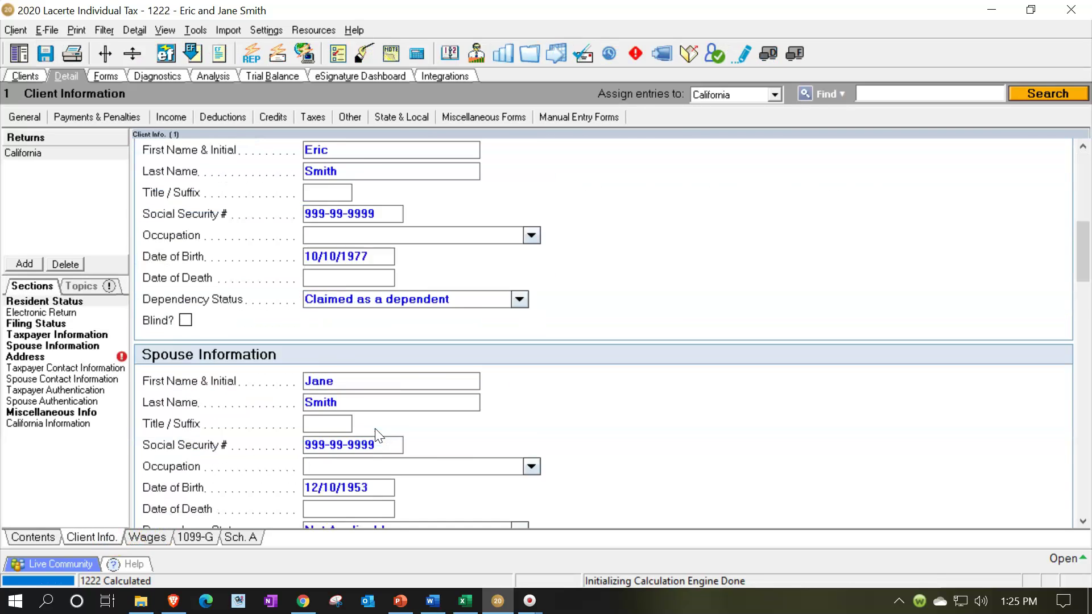
left_click(379, 310)
left_click(381, 310)
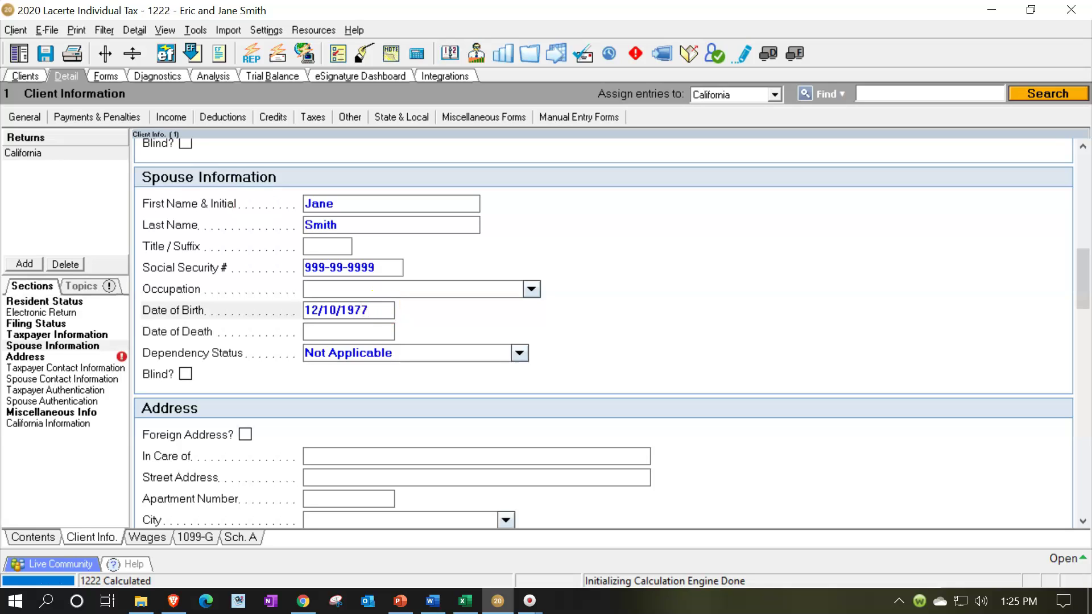
key("Tab")
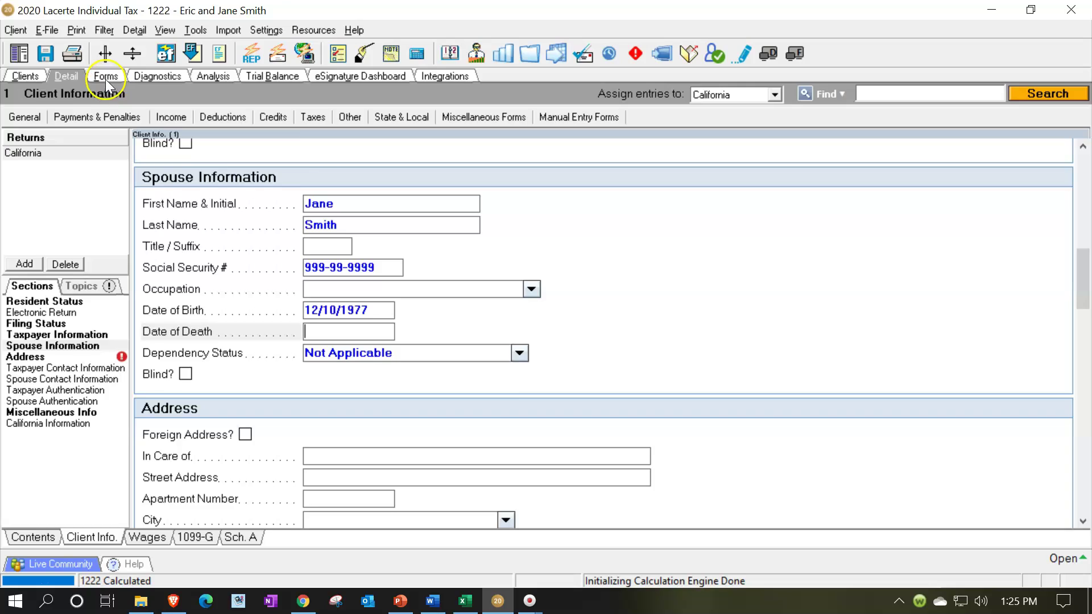
left_click(106, 80)
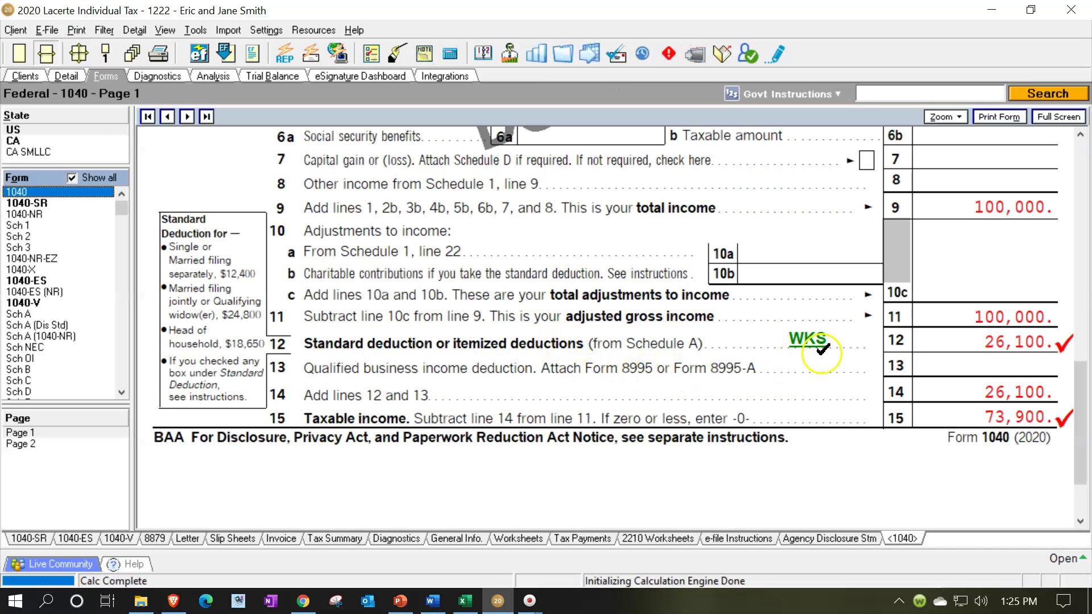
left_click(945, 340)
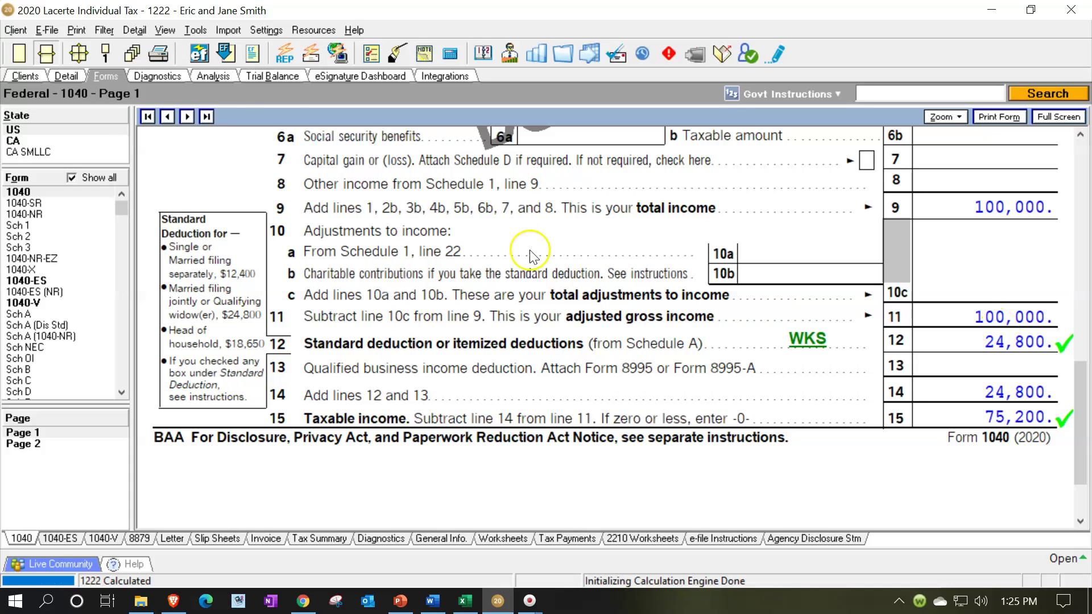
- Set the wages of the existing W-2 employer entry to 20,000 in the Wages, Salaries, Tips input
left_click(59, 82)
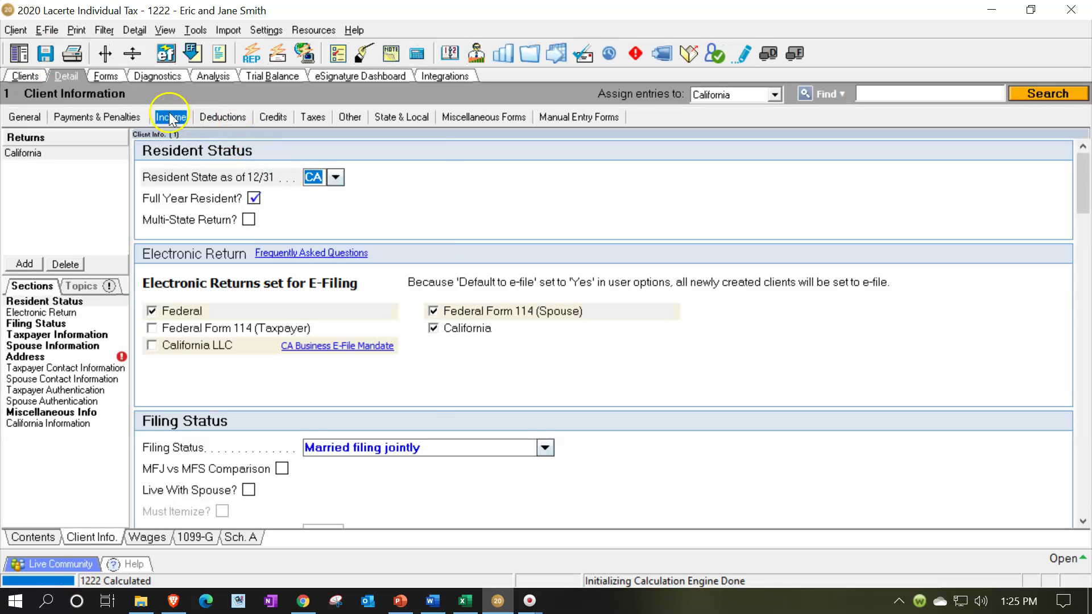
left_click(170, 117)
left_click(194, 135)
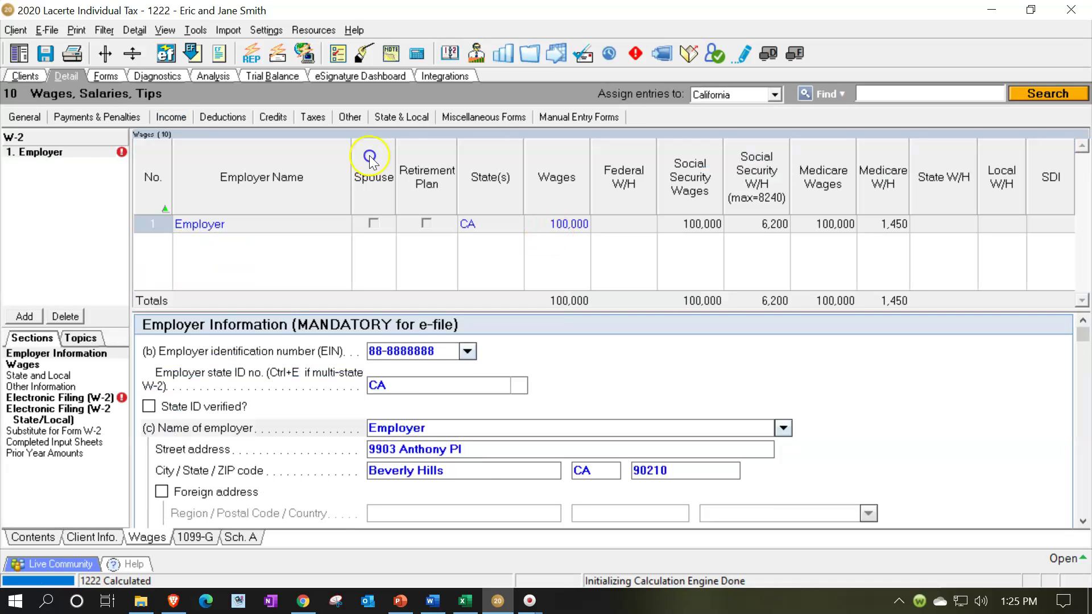
left_click(563, 224)
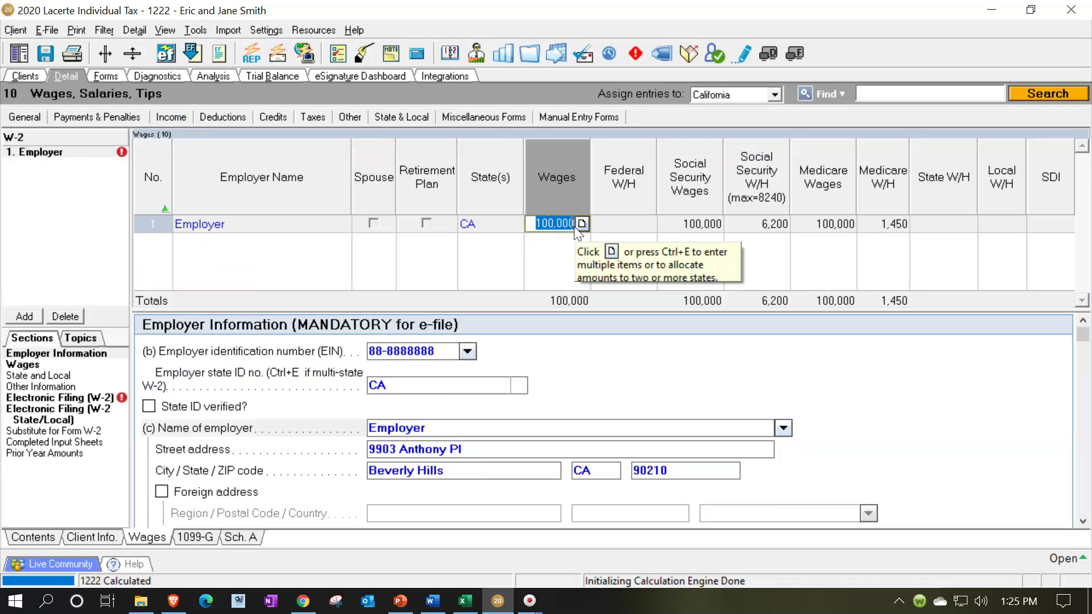
type("20000")
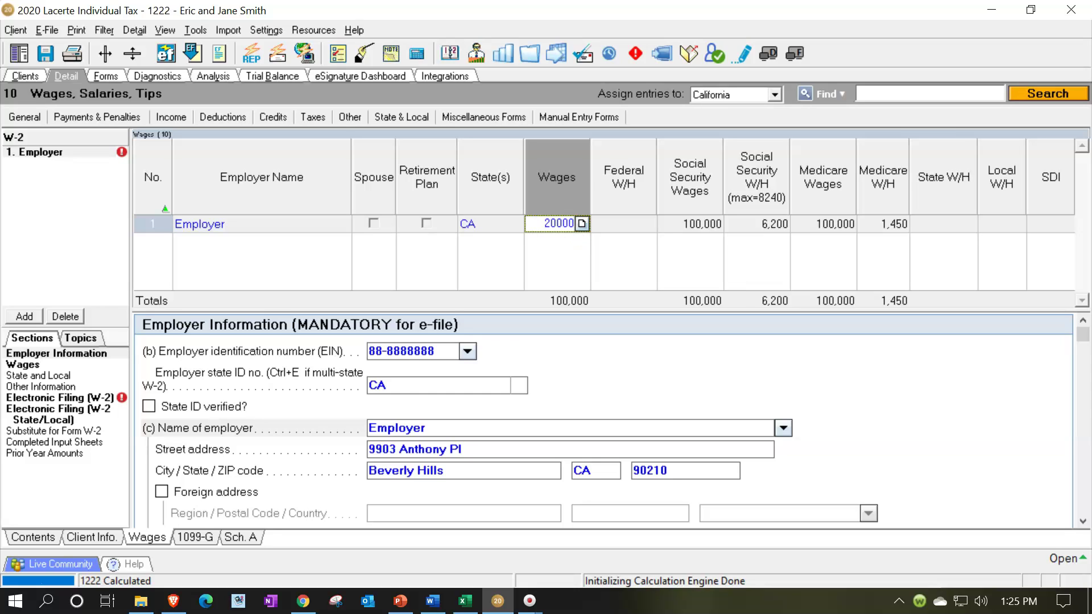
key("Tab")
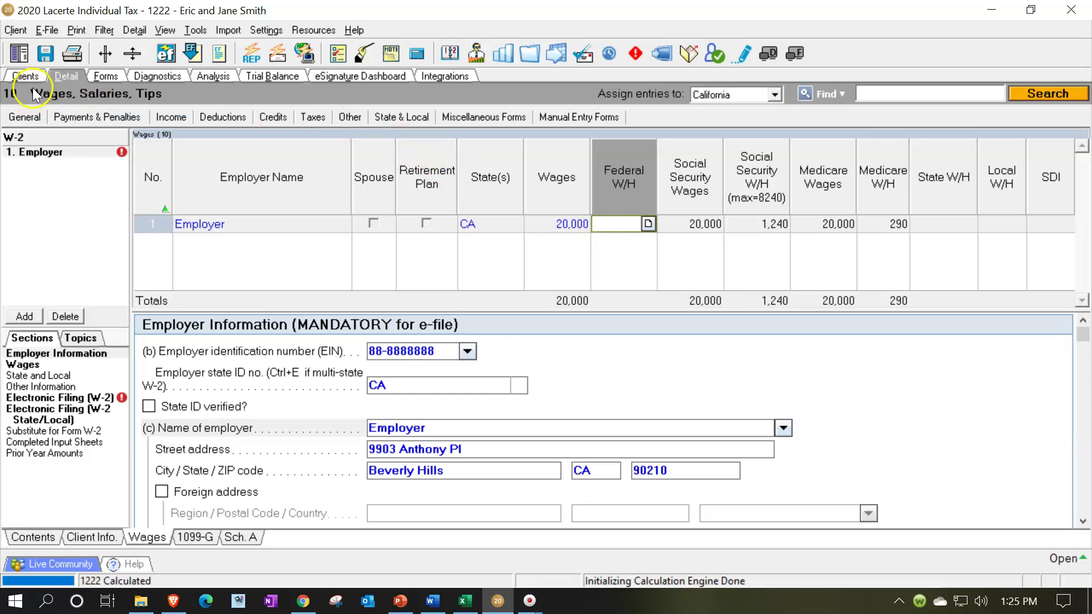
- Recalculate Form 1040 and check off the line 12 deduction and the line 15 taxable income
left_click(105, 76)
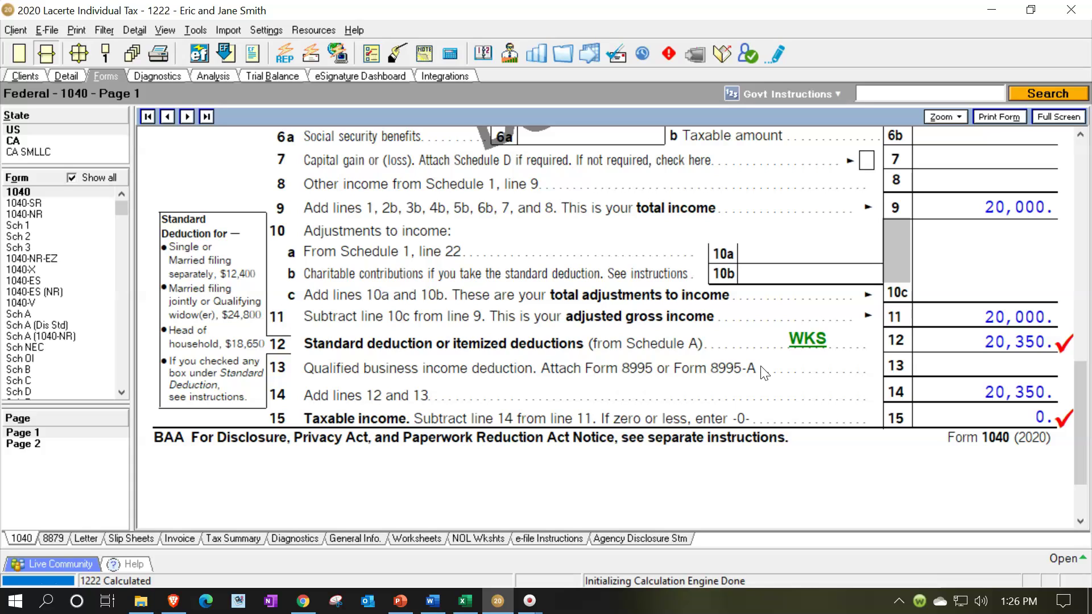
left_click(975, 338)
left_click(990, 416)
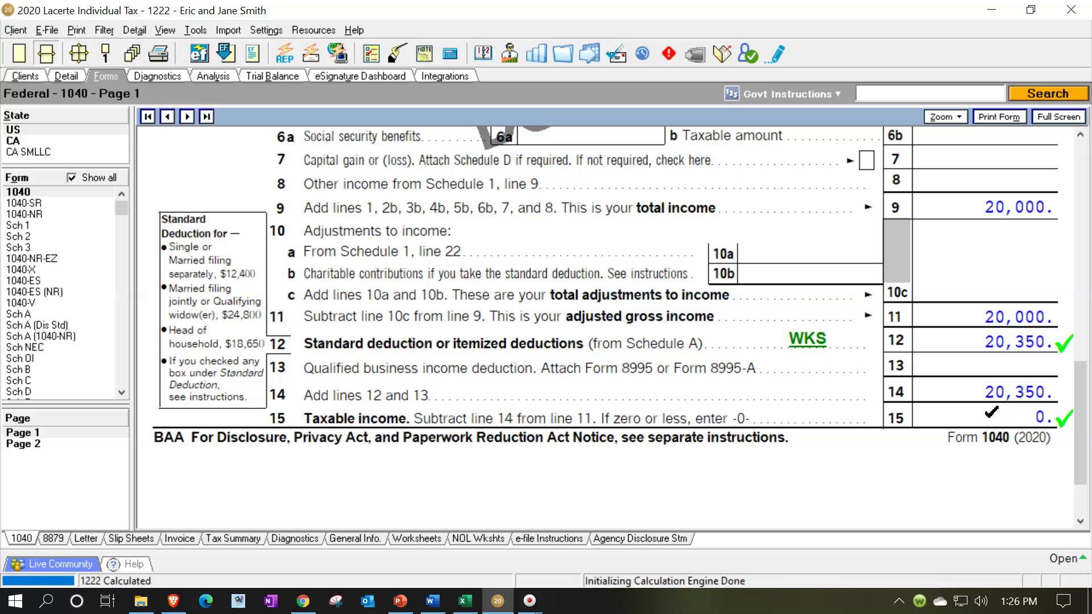